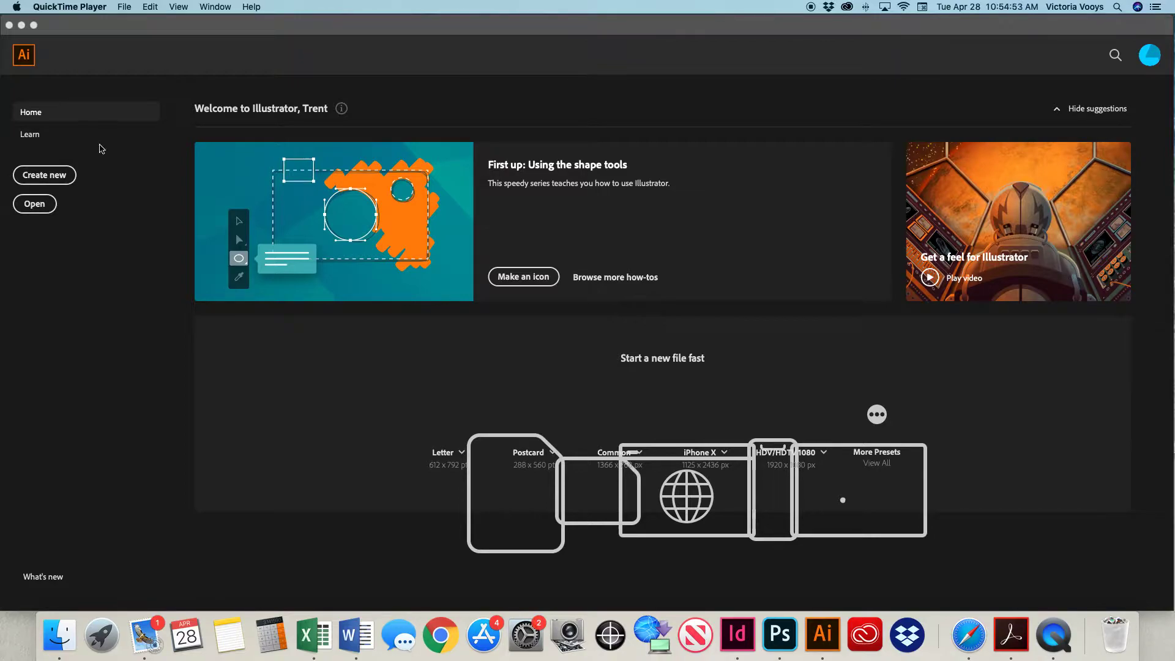
Create a new portrait document 125 mm wide and 300 mm high with one artboard.
{"action": "left_click", "coordinate": [49, 177]}
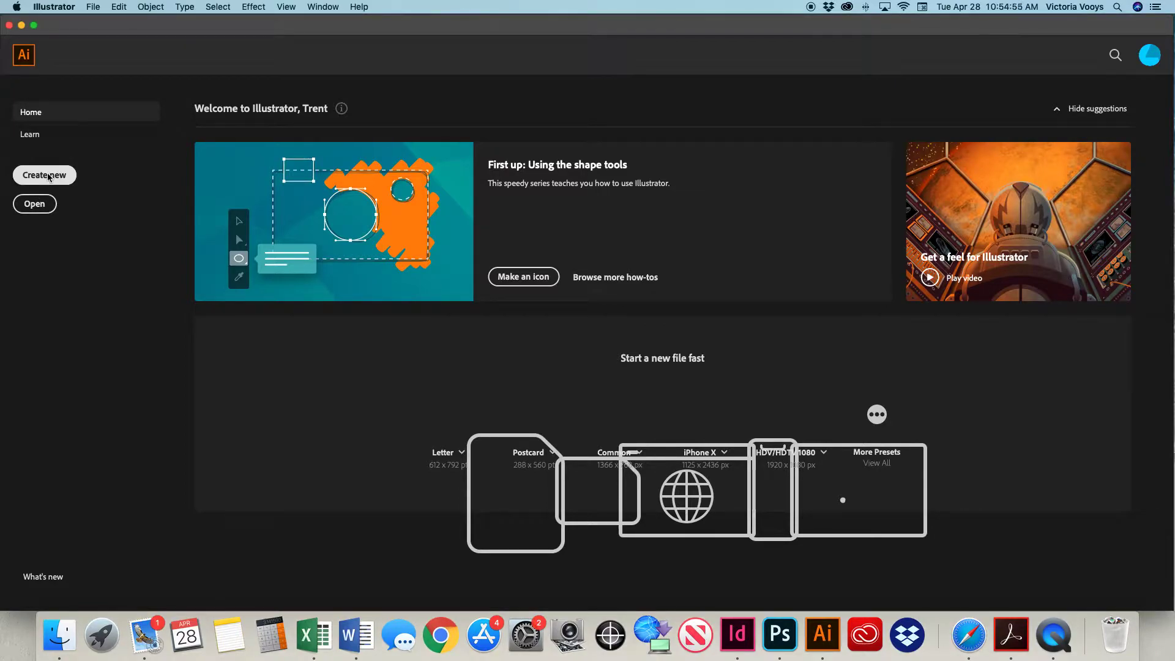
{"action": "left_click", "coordinate": [49, 177]}
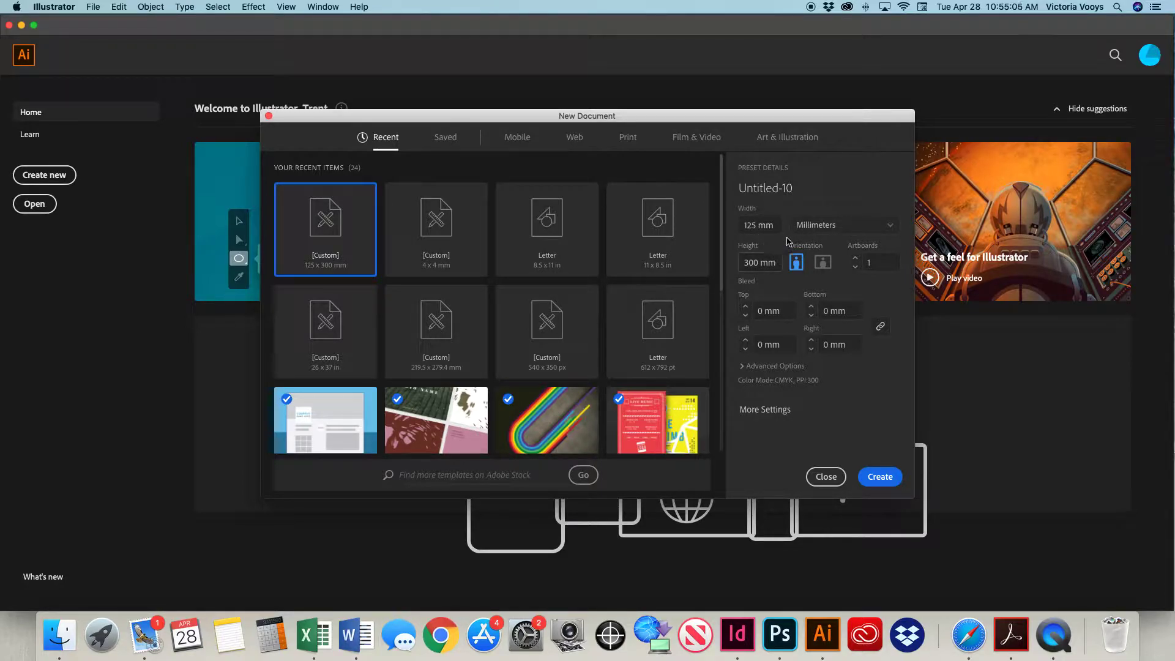
{"action": "left_click", "coordinate": [881, 476]}
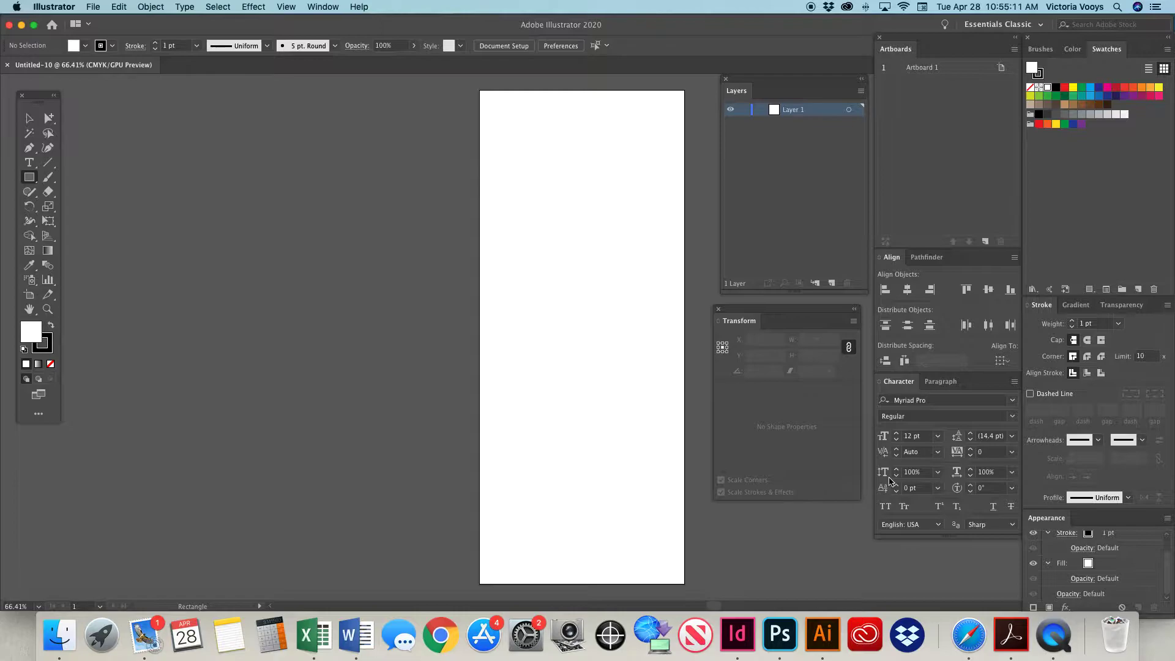
Show the rulers around the new document.
{"action": "scroll", "coordinate": [567, 348], "scroll_direction": "right", "scroll_amount": 5}
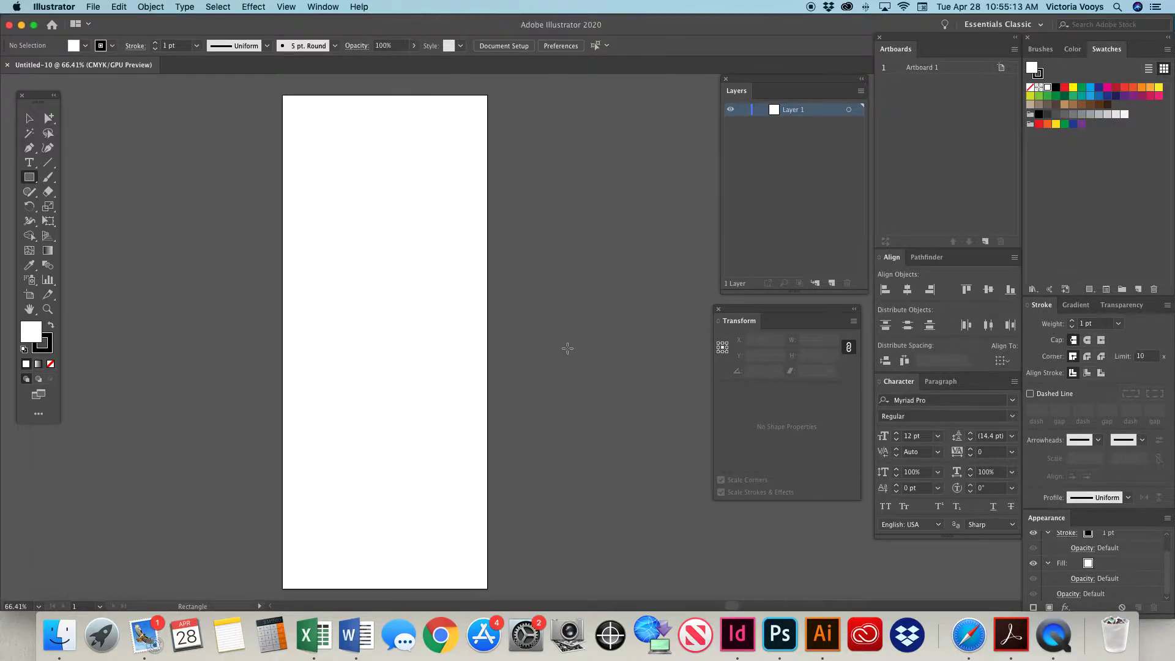
{"action": "left_click", "coordinate": [294, 6]}
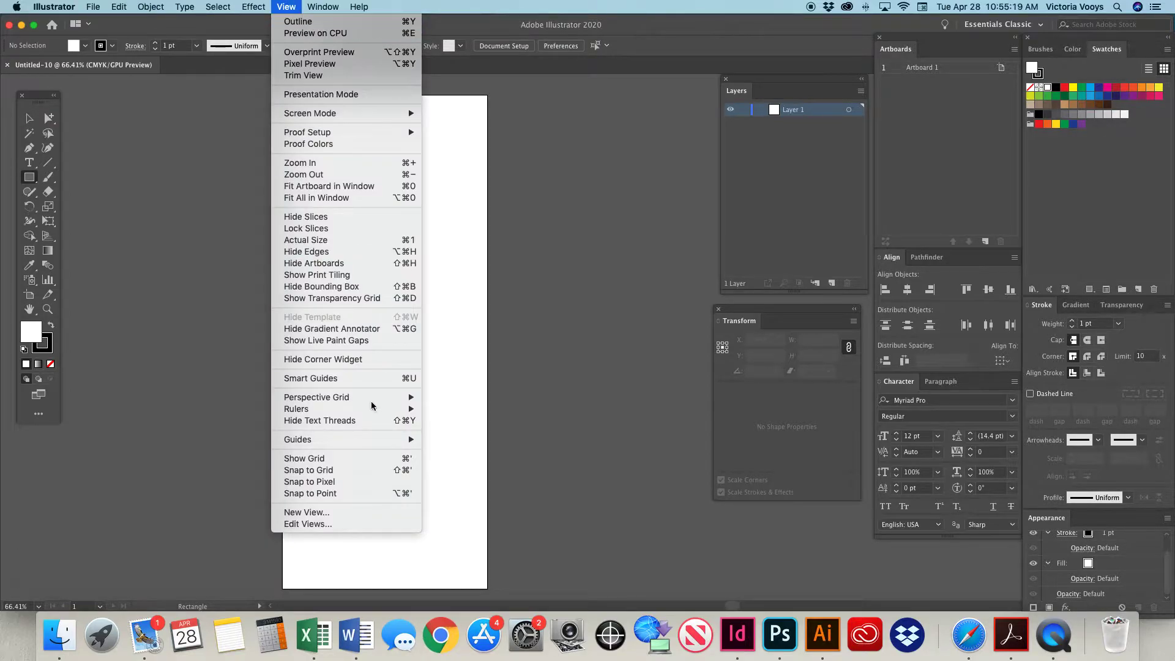
{"action": "mouse_move", "coordinate": [359, 412]}
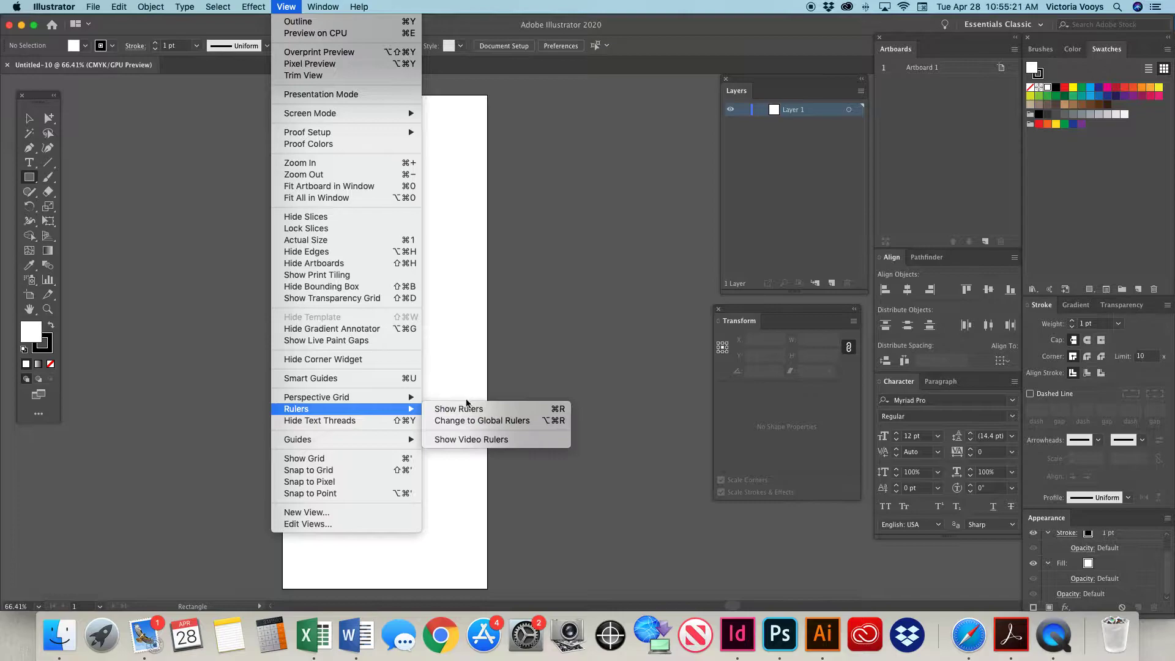
{"action": "left_click", "coordinate": [552, 410]}
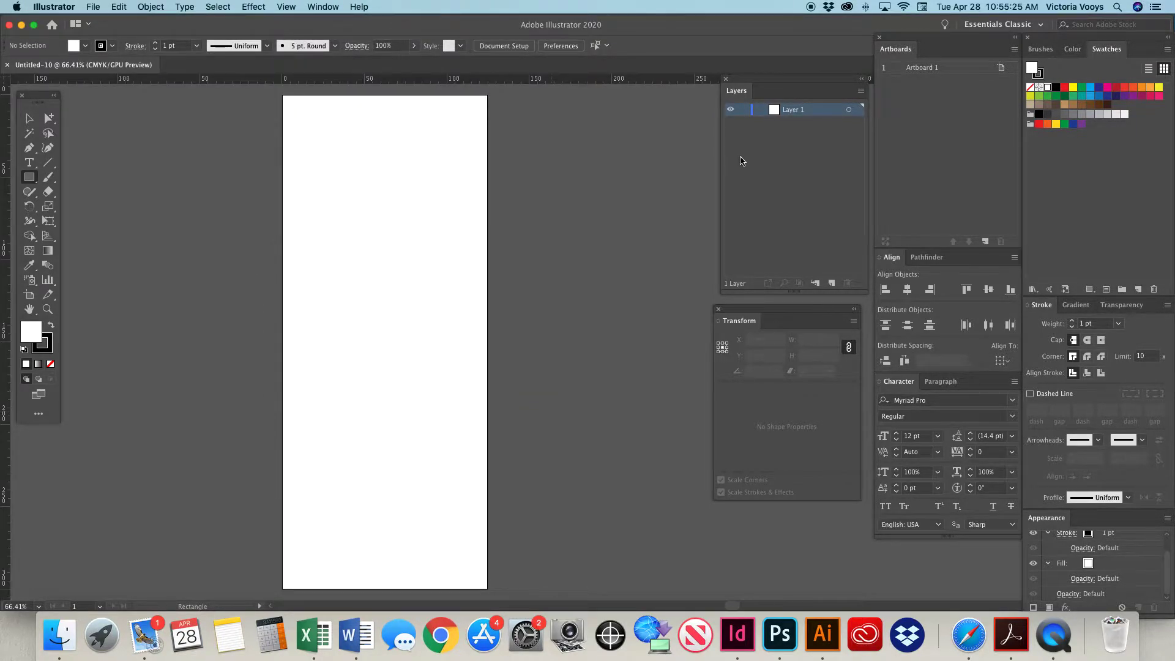
Place the Layers and Transform panels beside the artboard, one above the other.
{"action": "left_click_drag", "start_coordinate": [757, 80], "coordinate": [574, 101]}
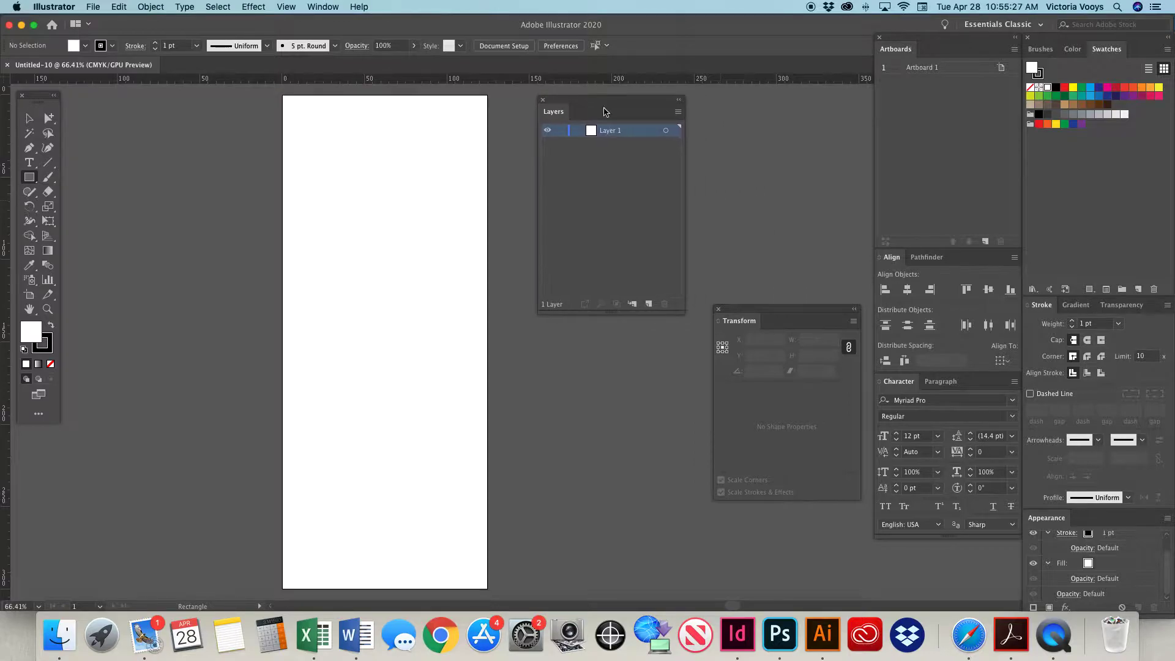
{"action": "left_click_drag", "start_coordinate": [748, 316], "coordinate": [577, 330]}
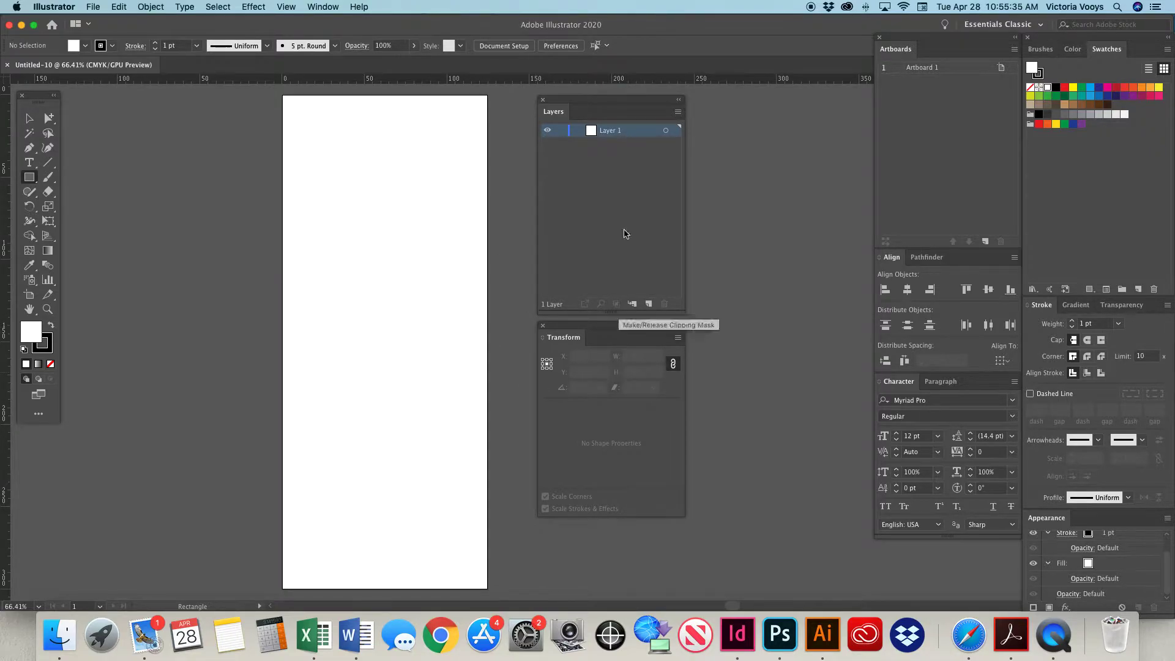
{"action": "left_click", "coordinate": [334, 6]}
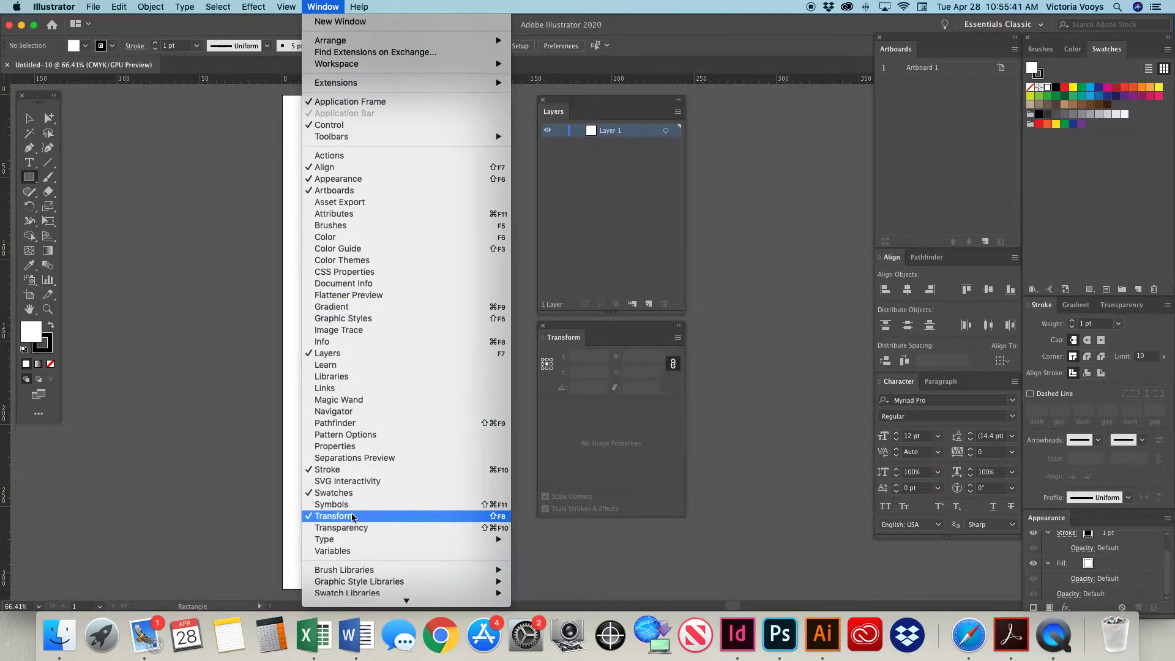
{"action": "left_click", "coordinate": [326, 6]}
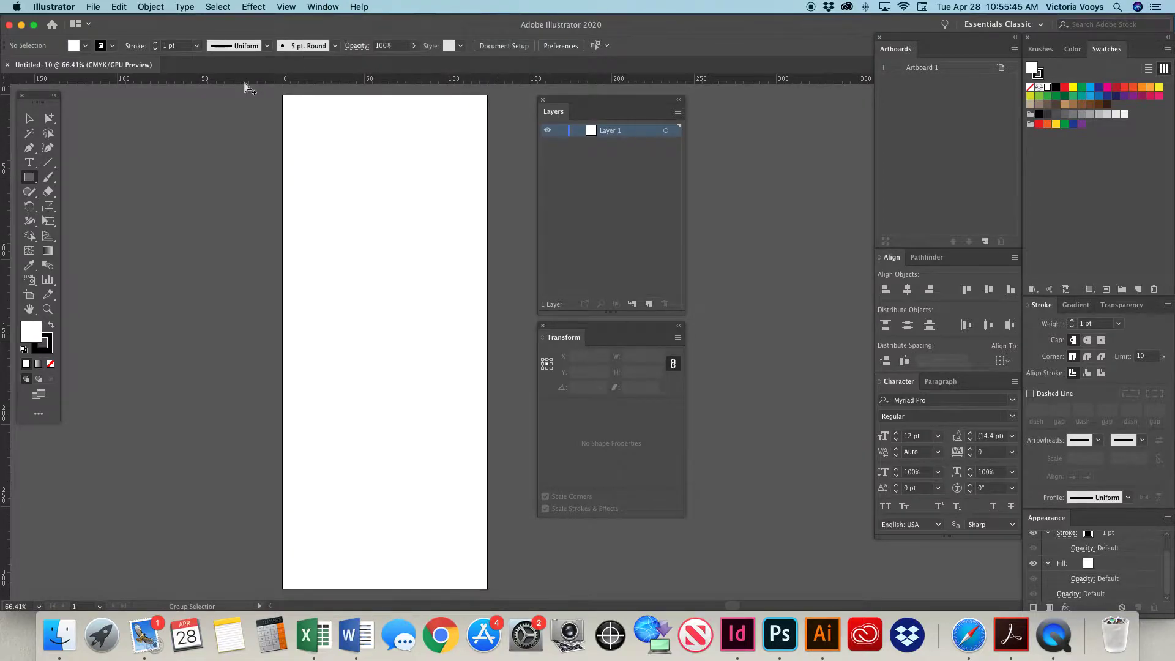
Create a 125 x 300 mm rectangle starting near the artboard's upper-left corner.
{"action": "left_click", "coordinate": [282, 93]}
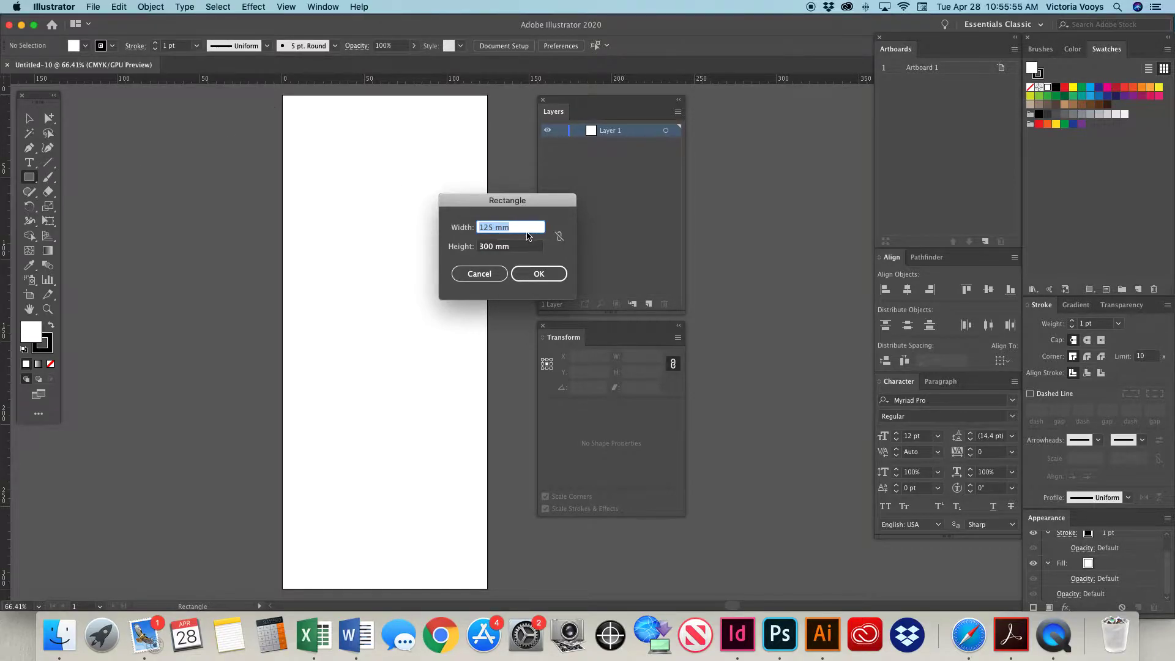
{"action": "left_click", "coordinate": [497, 274]}
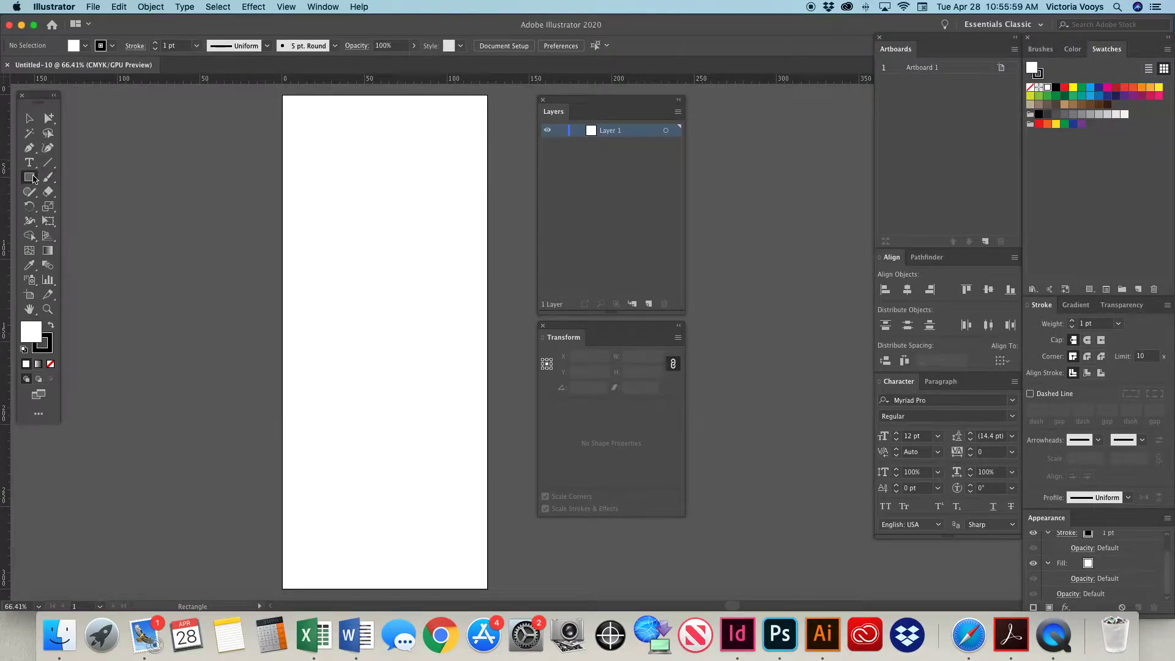
{"action": "left_click", "coordinate": [283, 97]}
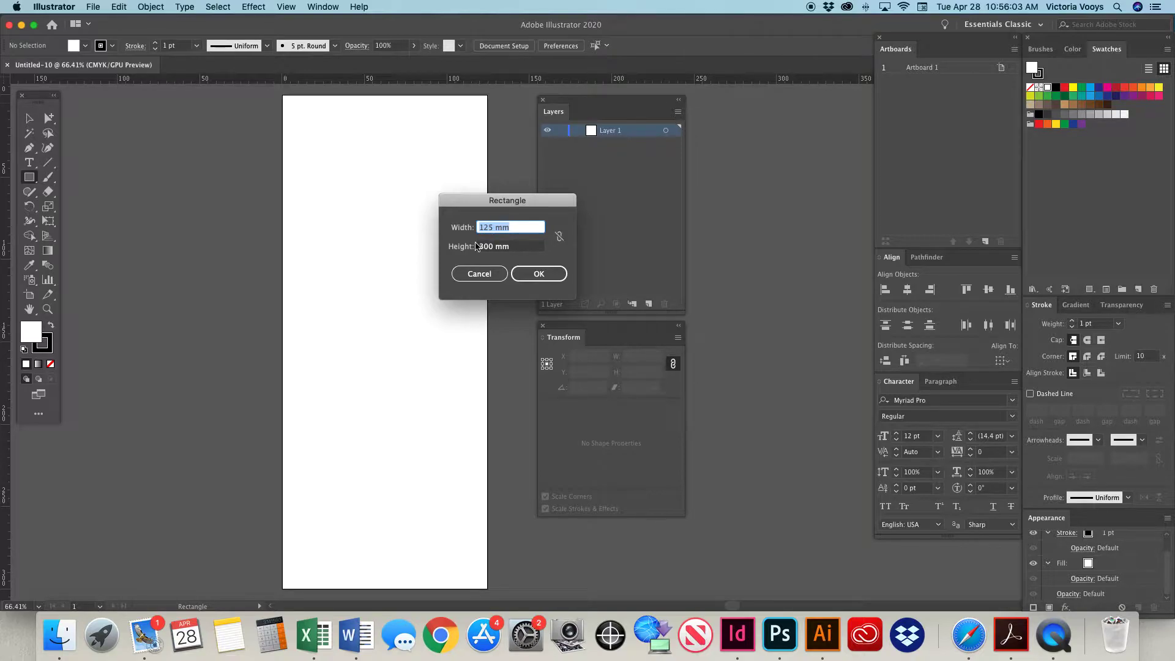
{"action": "left_click", "coordinate": [532, 273]}
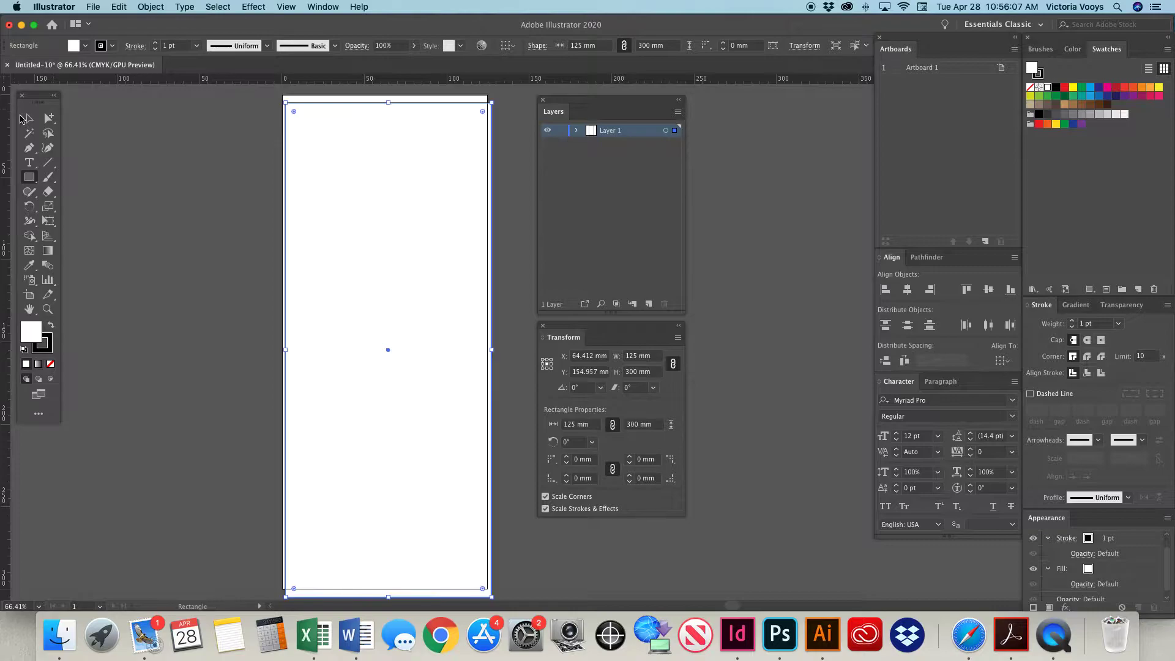
Set the rectangle's reference point to its upper-left corner and its position to X 0 mm, Y 0 mm.
{"action": "left_click", "coordinate": [27, 119]}
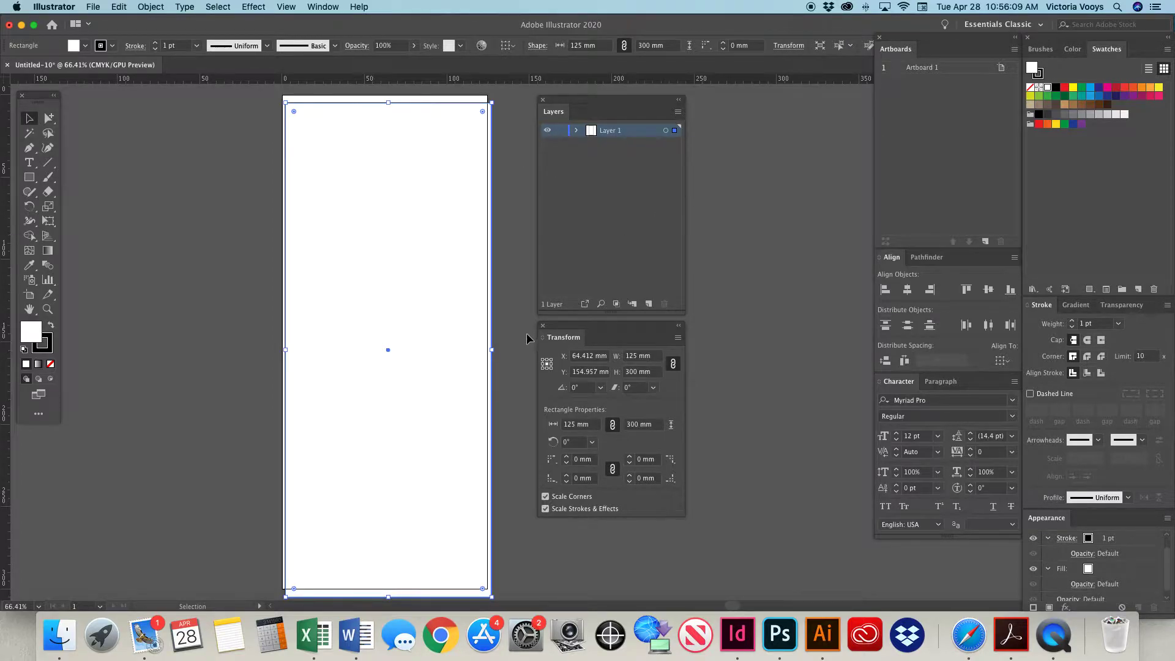
{"action": "left_click", "coordinate": [544, 361]}
{"action": "left_click_drag", "start_coordinate": [590, 356], "coordinate": [552, 355]}
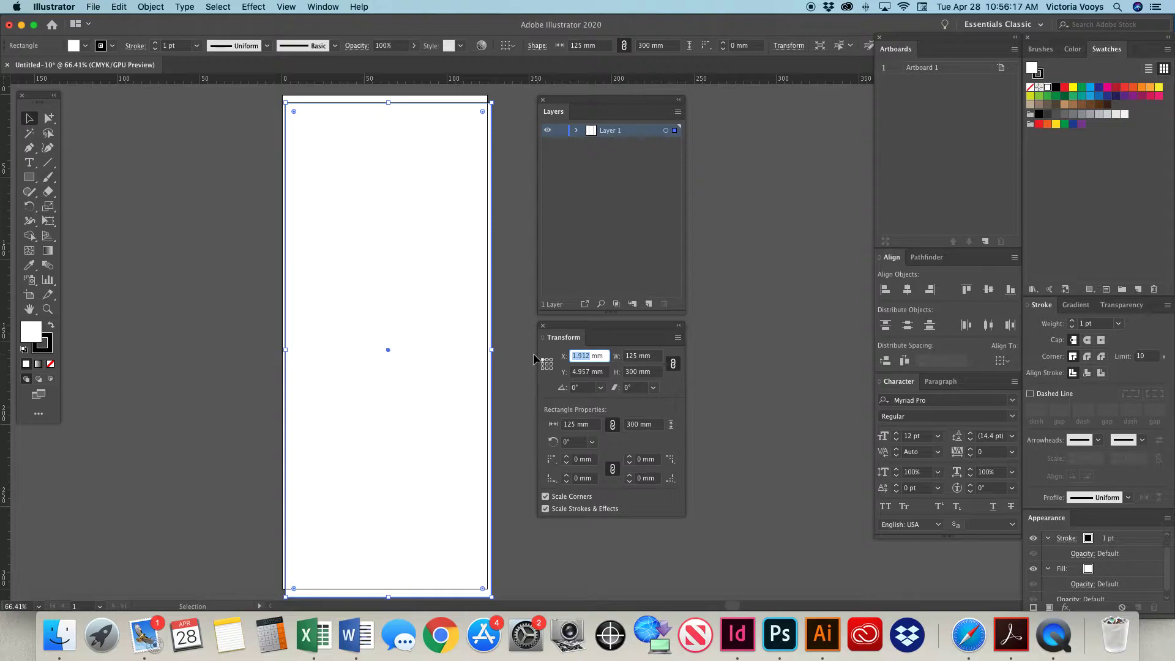
{"action": "type", "text": "0"}
{"action": "key", "text": "Tab"}
{"action": "type", "text": "0"}
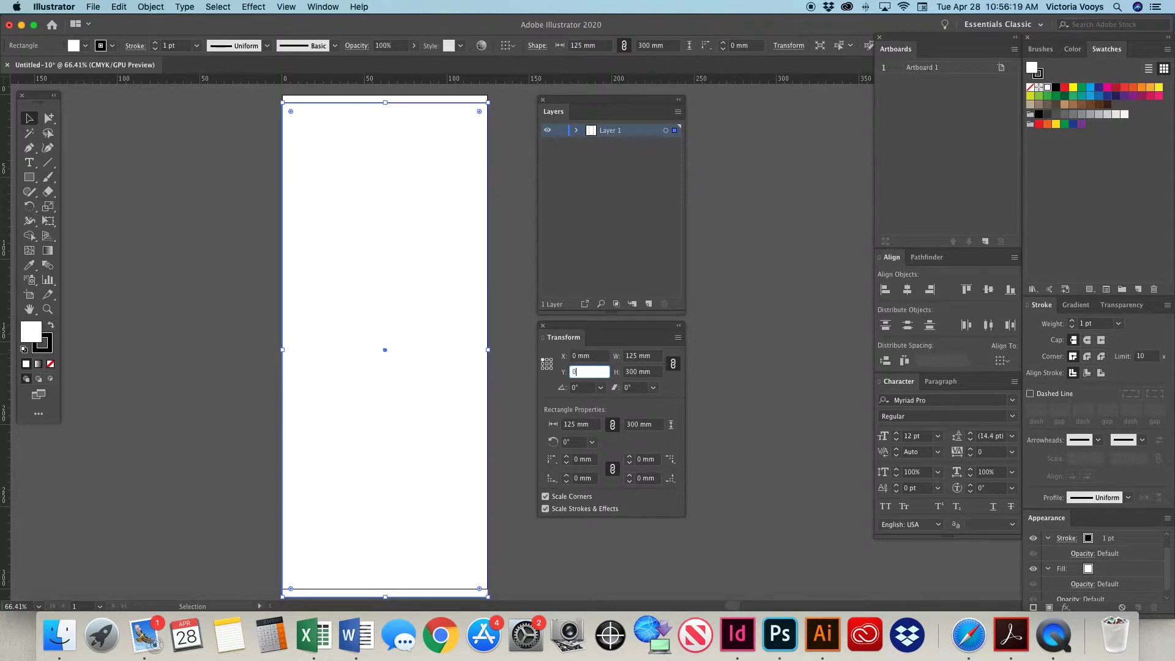
{"action": "key", "text": "Tab"}
{"action": "key", "text": "Return"}
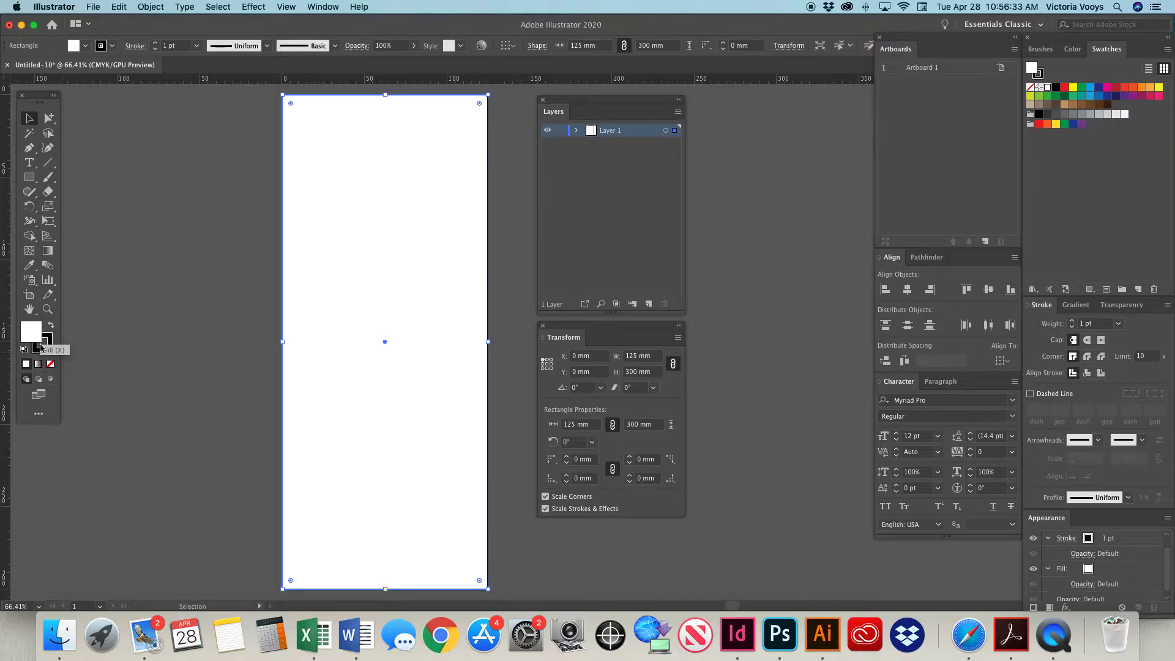
Remove the rectangle's fill, make its stroke active and display the colour swatches.
{"action": "left_click", "coordinate": [51, 363]}
{"action": "left_click", "coordinate": [43, 344]}
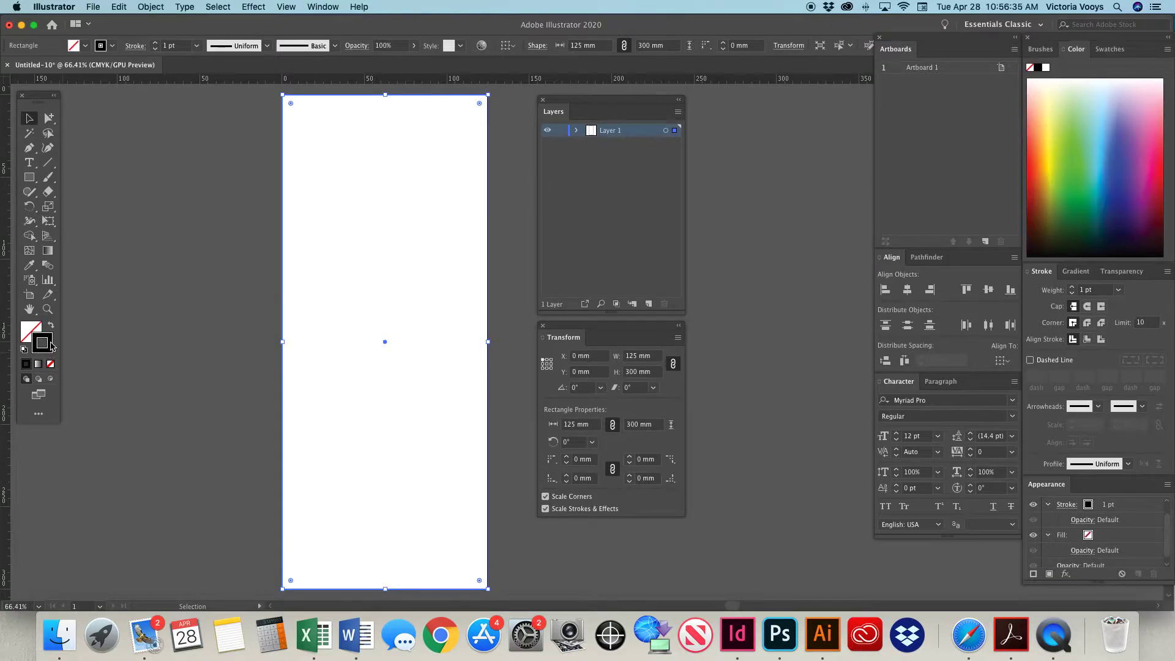
{"action": "left_click", "coordinate": [1108, 49]}
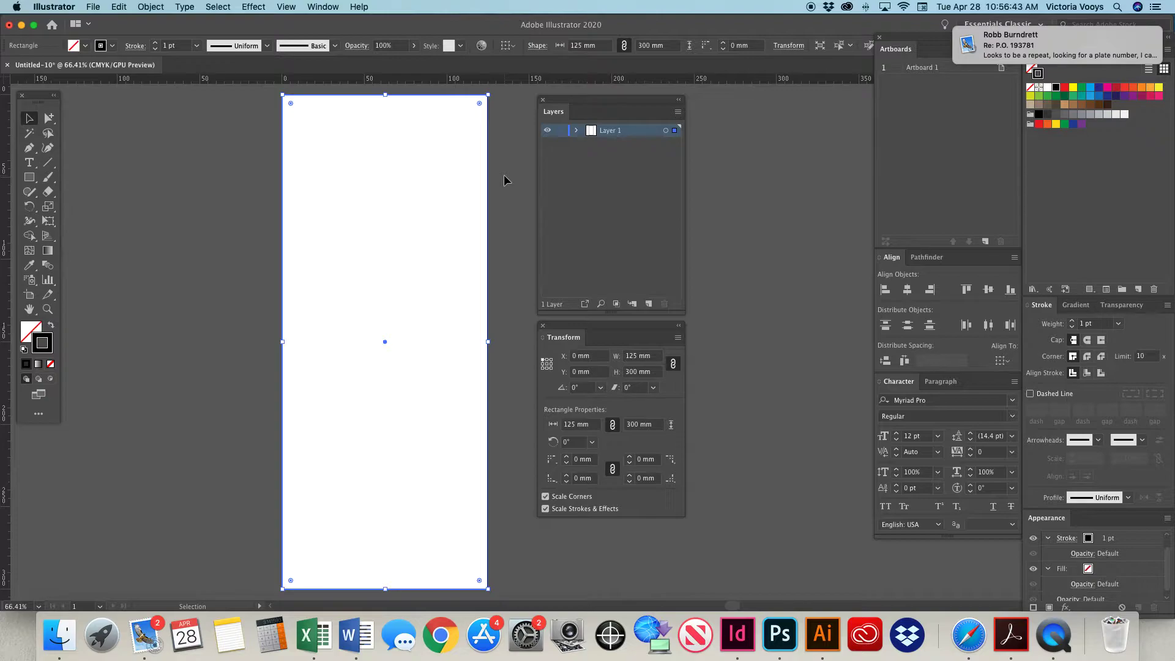
Rename the rectangle's layer to PLATE and lock it.
{"action": "double_click", "coordinate": [610, 131]}
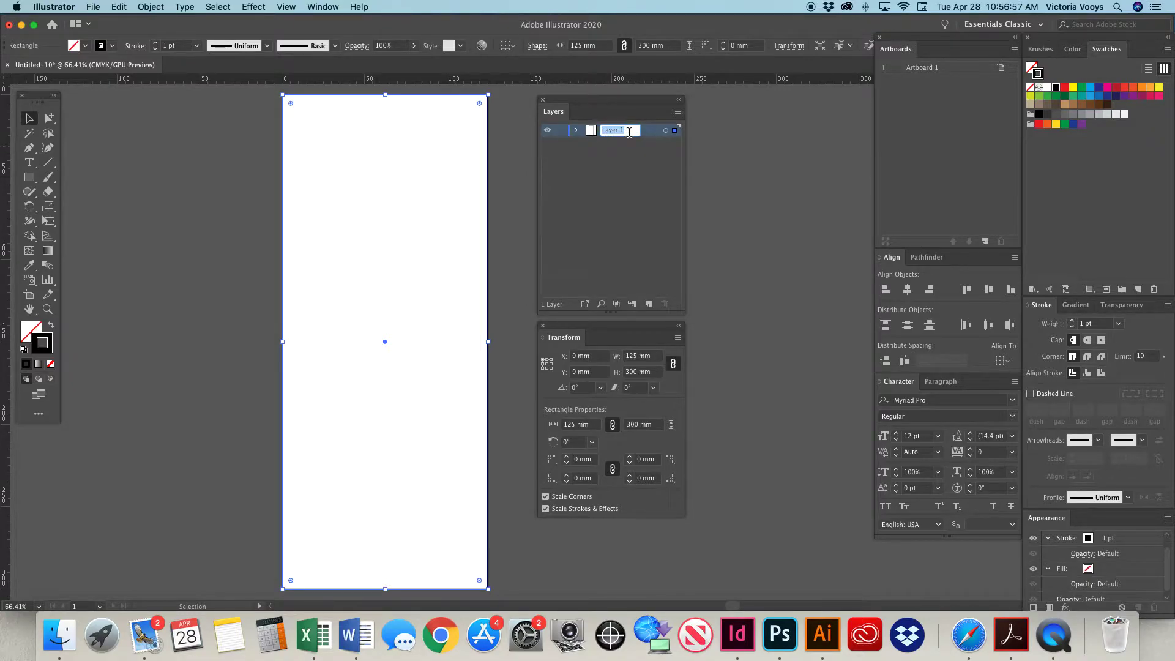
{"action": "type", "text": "PLATE"}
{"action": "key", "text": "Return"}
{"action": "left_click", "coordinate": [562, 131]}
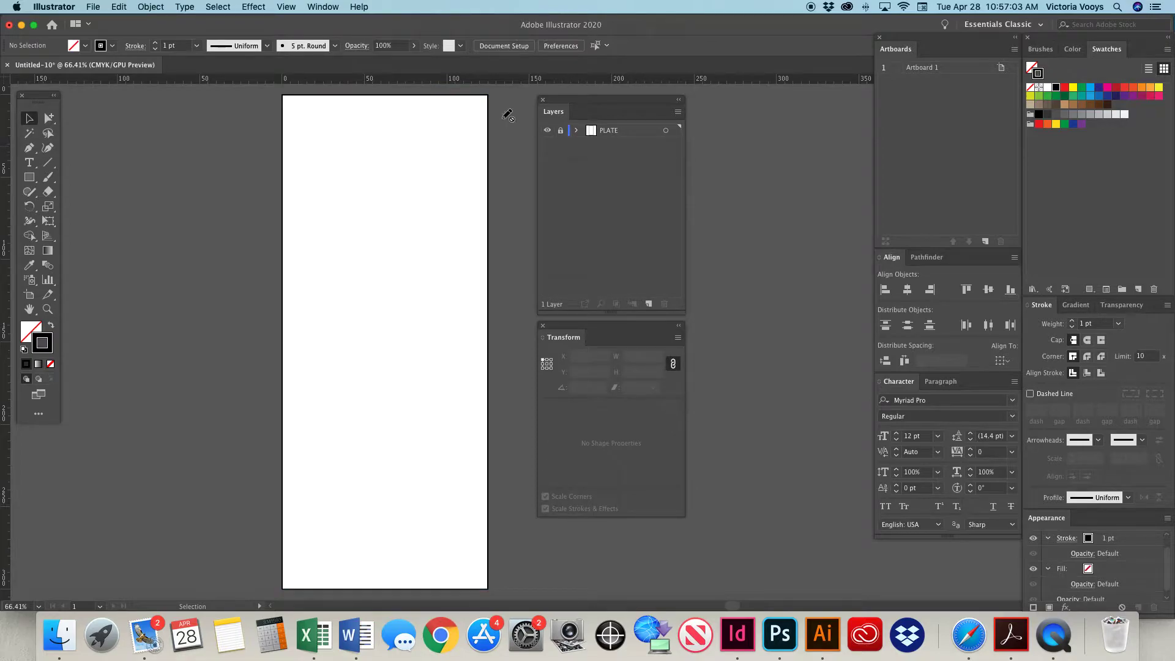
Add a new layer above PLATE and name it POSITIONS.
{"action": "left_click", "coordinate": [649, 304]}
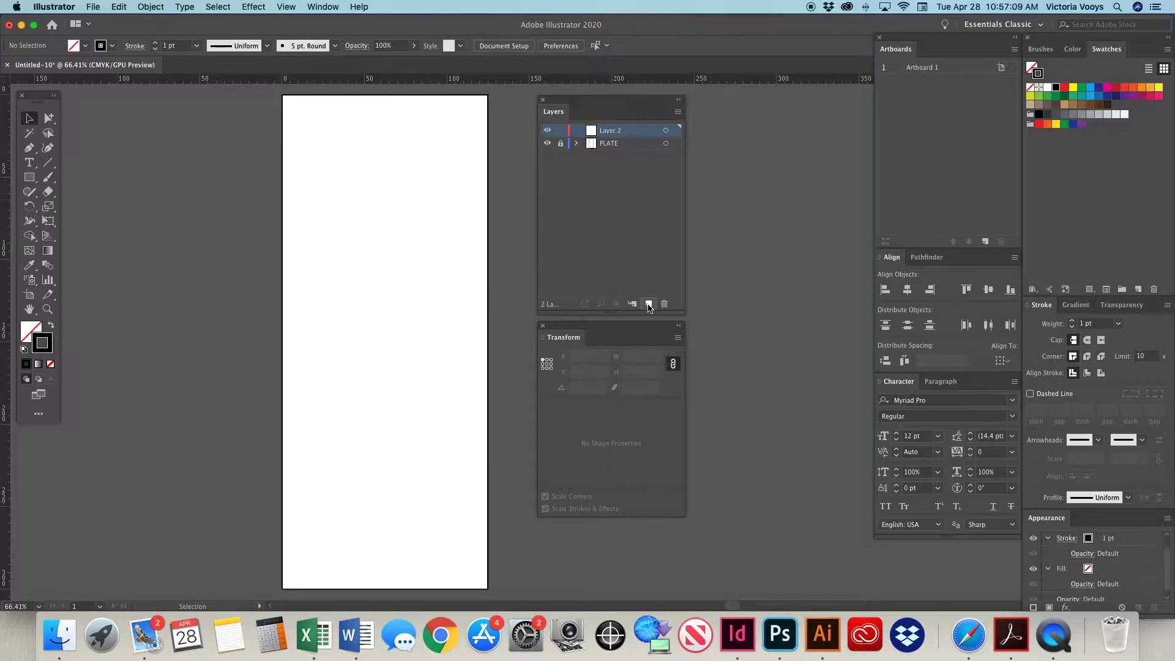
{"action": "double_click", "coordinate": [615, 130]}
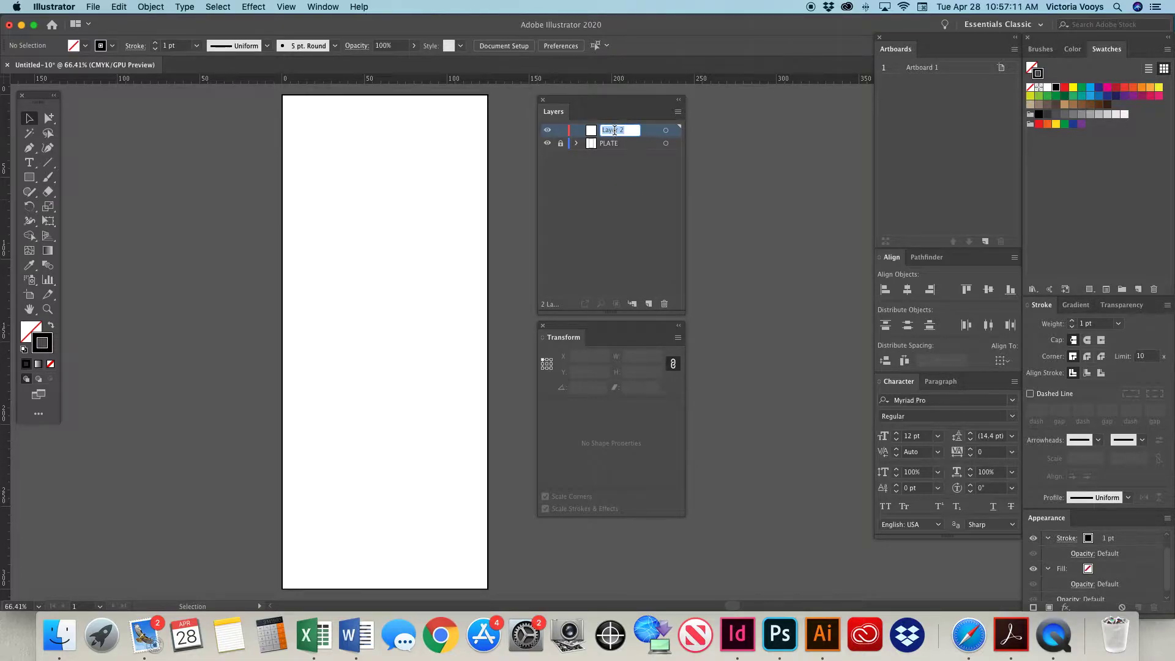
{"action": "type", "text": "POSITIONS"}
{"action": "left_click", "coordinate": [626, 159]}
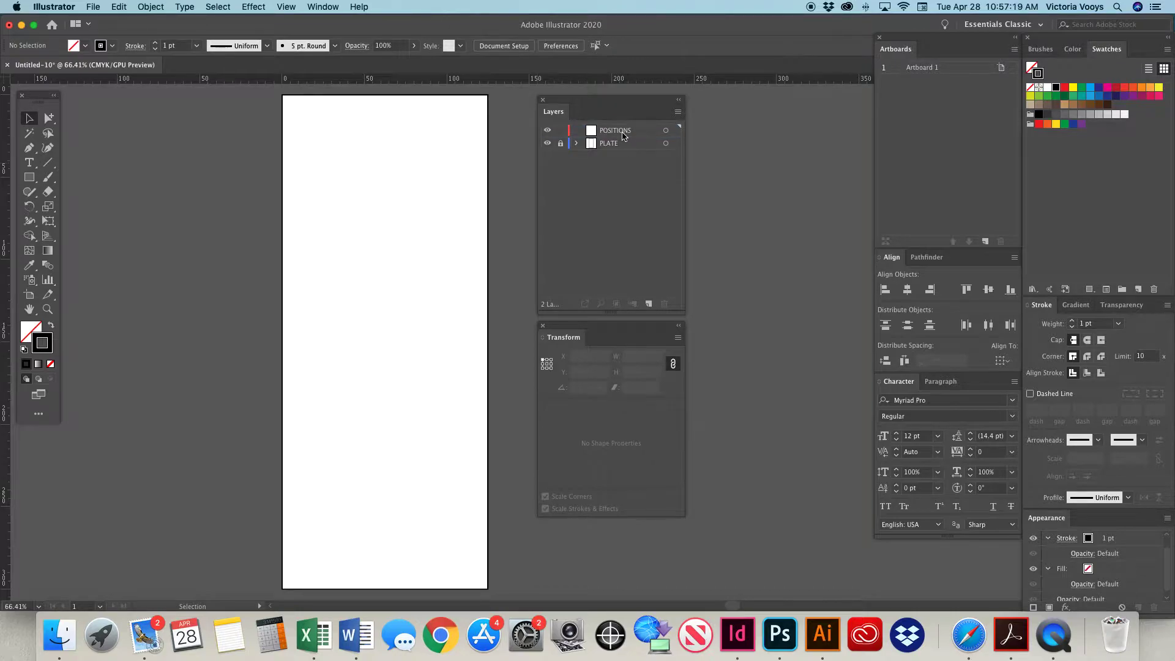
Add the point text 62.5 just above the middle of the artboard's upper edge.
{"action": "scroll", "coordinate": [427, 166], "scroll_direction": "up", "scroll_amount": 1}
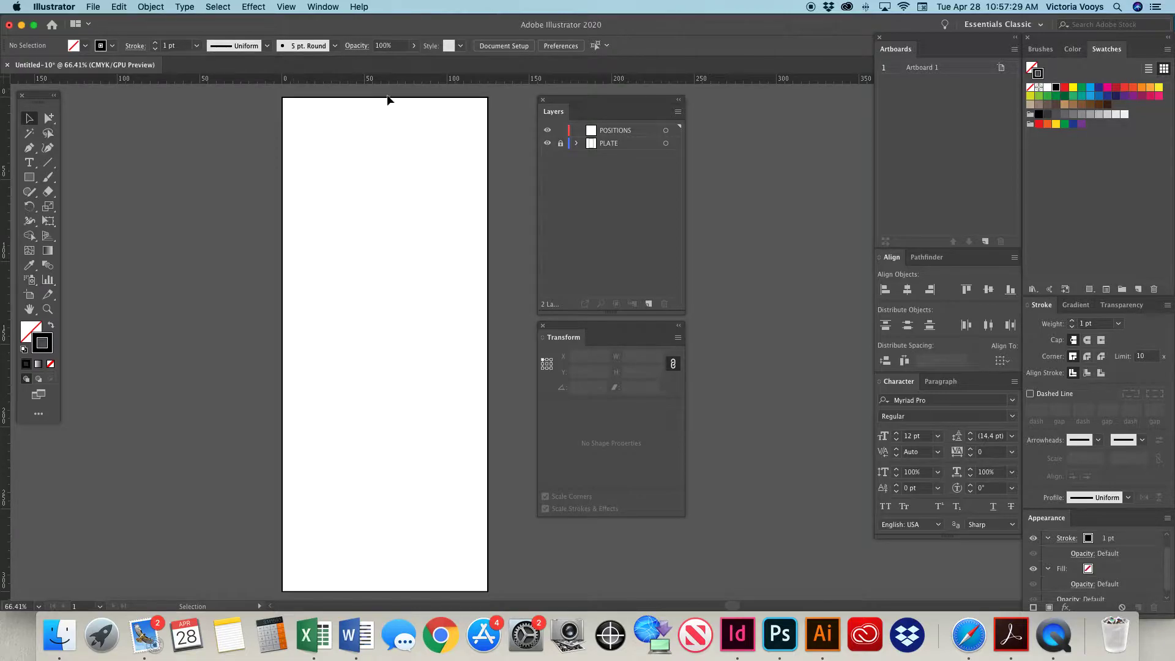
{"action": "left_click", "coordinate": [30, 166]}
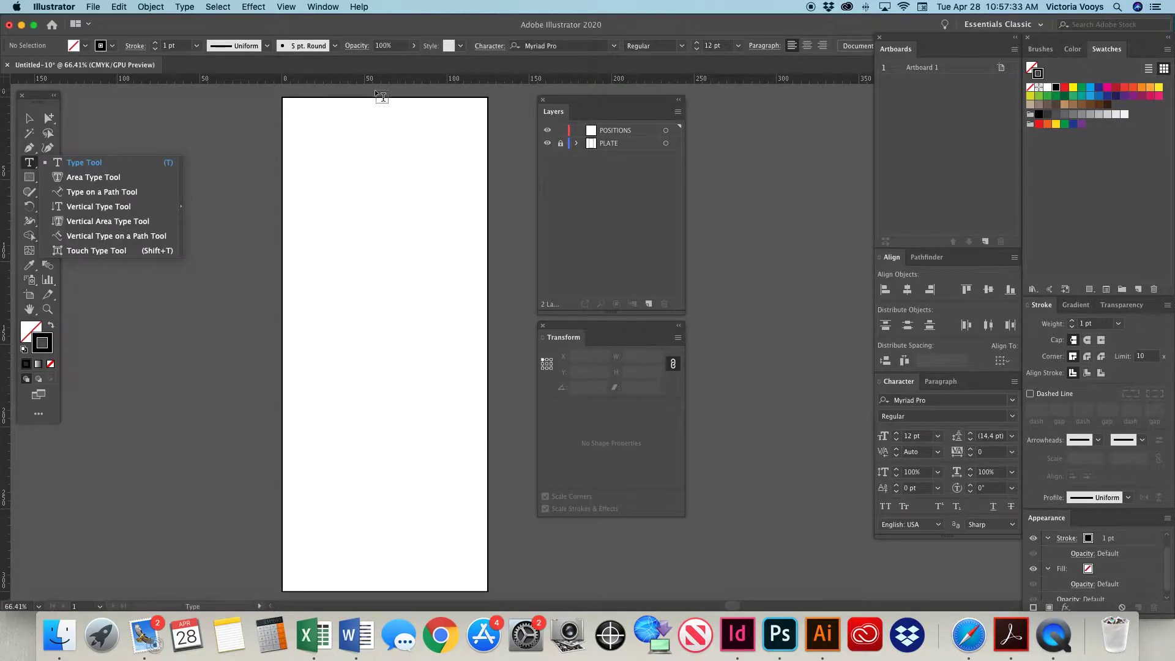
{"action": "scroll", "coordinate": [378, 95], "scroll_direction": "up", "scroll_amount": 3}
{"action": "left_click", "coordinate": [372, 137]}
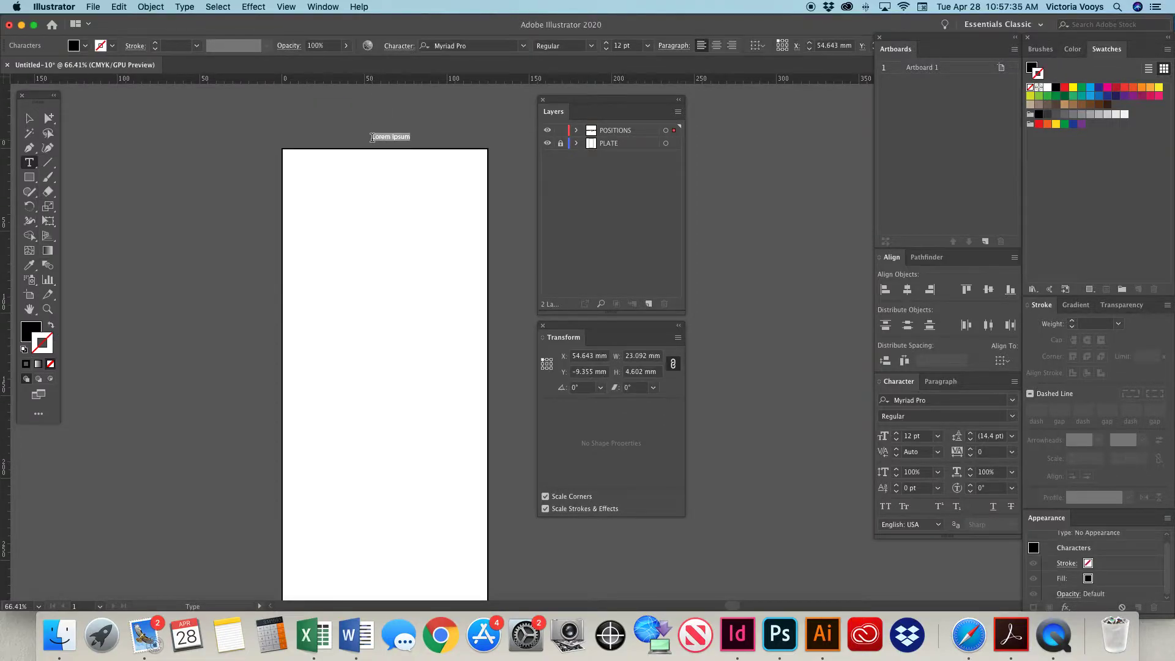
{"action": "type", "text": "62.5"}
Try to format the 62.5 label as bold white text.
{"action": "left_click", "coordinate": [591, 46]}
{"action": "left_click", "coordinate": [580, 181]}
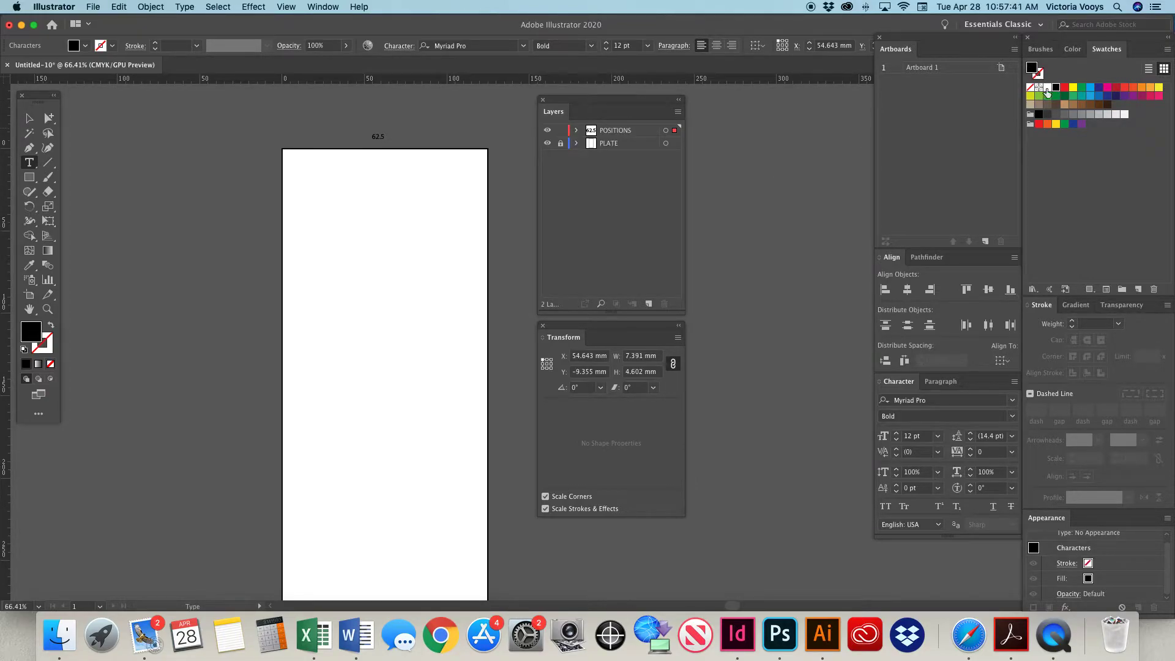
{"action": "left_click", "coordinate": [1047, 87]}
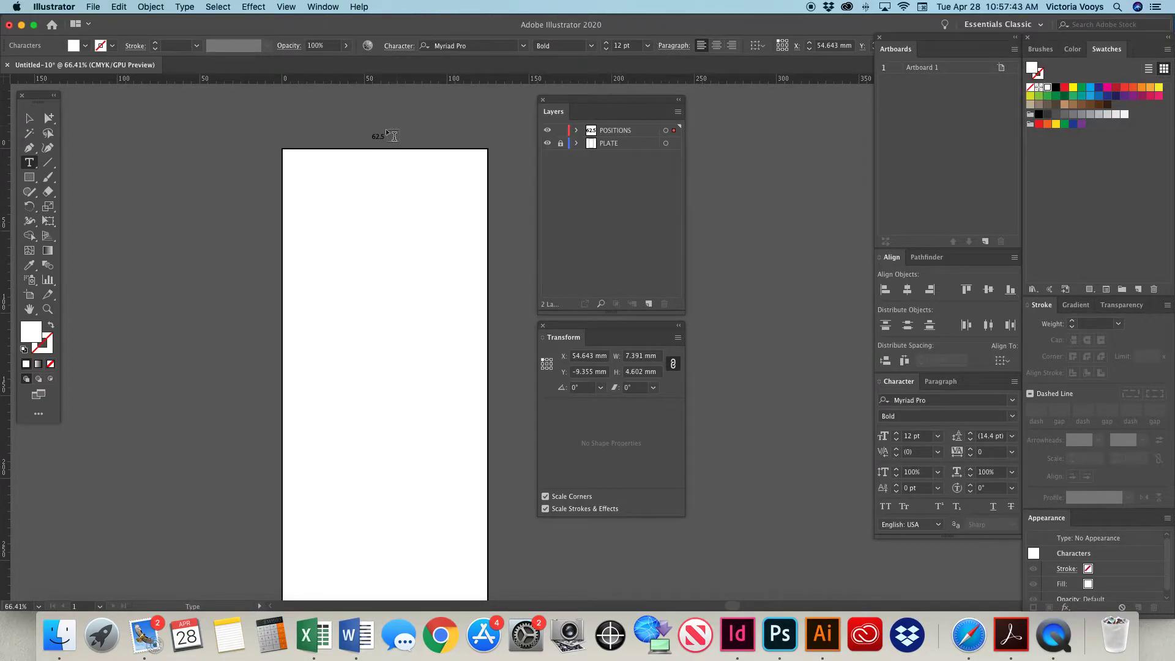
Fill the whole 62.5 label with white and set its font size to 18 pt.
{"action": "left_click", "coordinate": [29, 117]}
{"action": "left_click", "coordinate": [377, 136]}
{"action": "left_click", "coordinate": [1047, 88]}
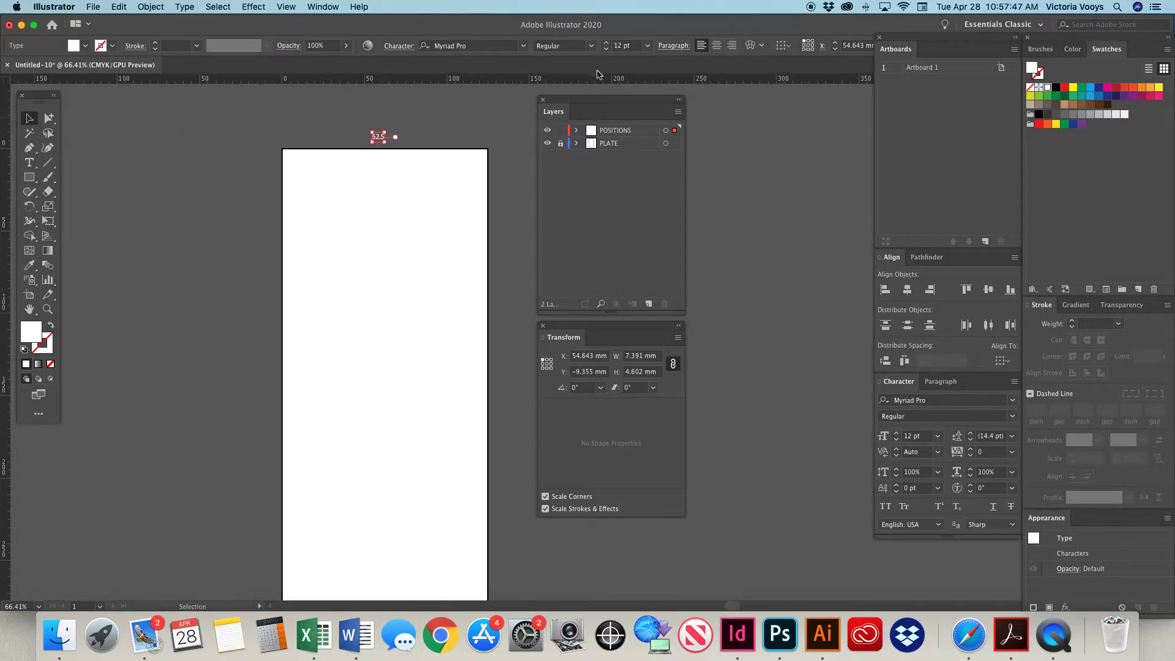
{"action": "left_click", "coordinate": [647, 45]}
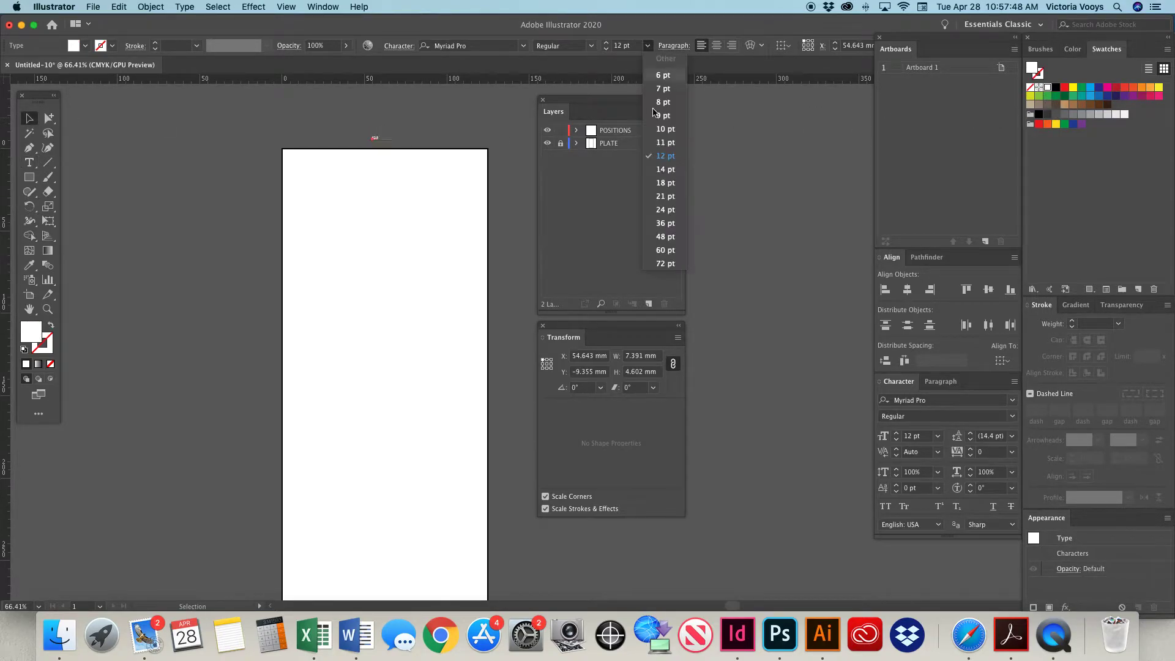
{"action": "left_click", "coordinate": [656, 183]}
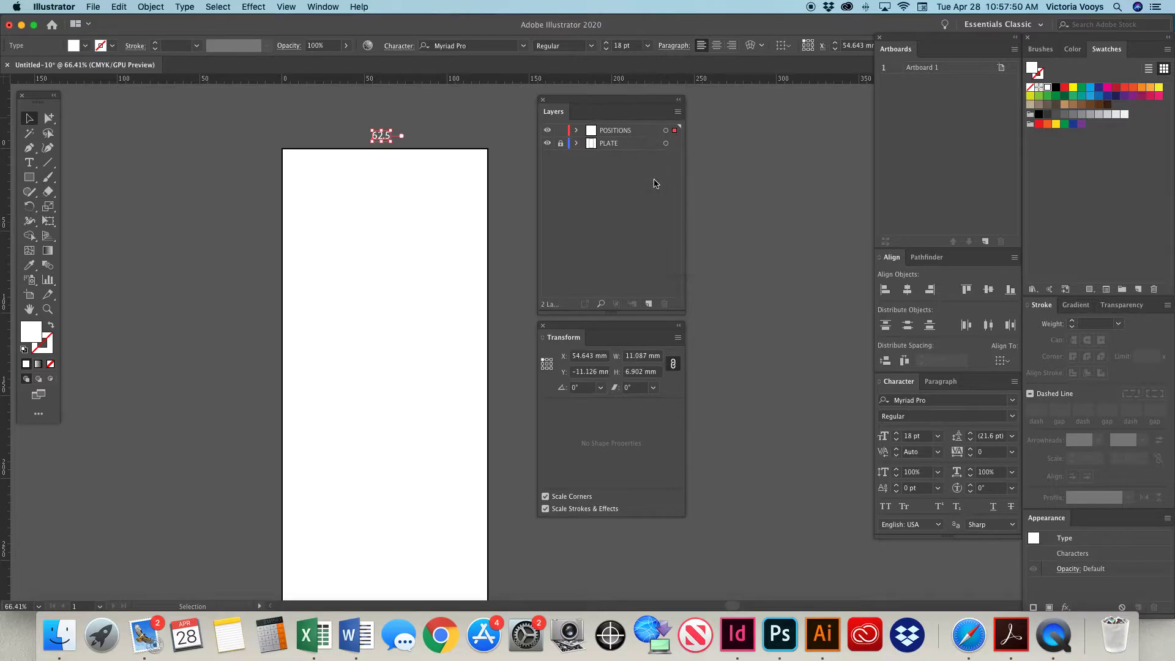
Set the label's reference point to its top centre and its X position to 62.5 mm.
{"action": "left_click", "coordinate": [547, 364]}
{"action": "type", "text": "62.5"}
{"action": "key", "text": "Return"}
{"action": "key", "text": "super+minus"}
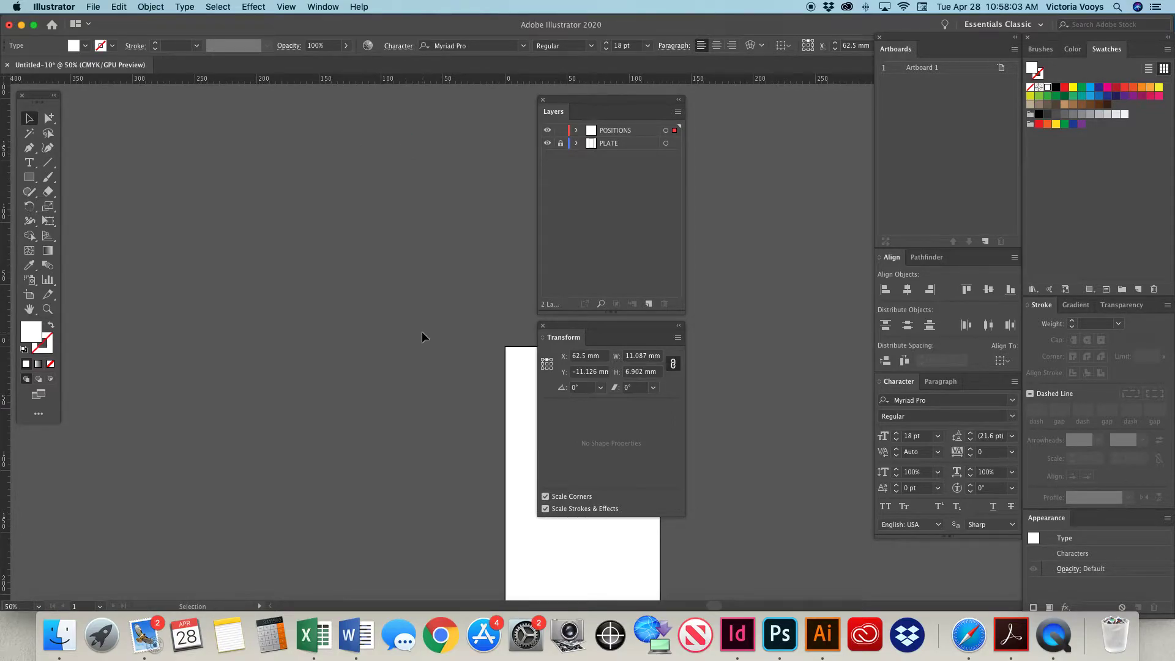
Place a copy of the 62.5 label straight down, just below the middle of the artboard's lower edge.
{"action": "left_click_drag", "start_coordinate": [446, 333], "coordinate": [249, 123]}
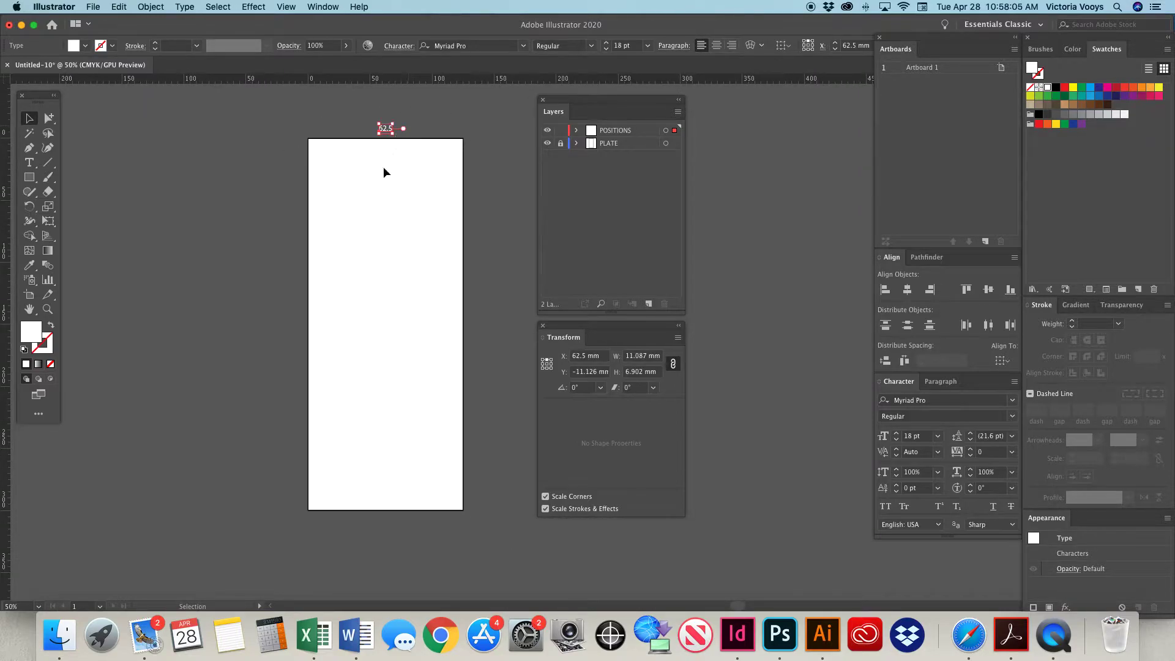
{"action": "mouse_move", "coordinate": [407, 474]}
{"action": "left_mouse_down"}
{"action": "mouse_move", "coordinate": [527, 472]}
{"action": "mouse_move", "coordinate": [386, 475]}
{"action": "mouse_move", "coordinate": [417, 473]}
{"action": "left_mouse_up"}
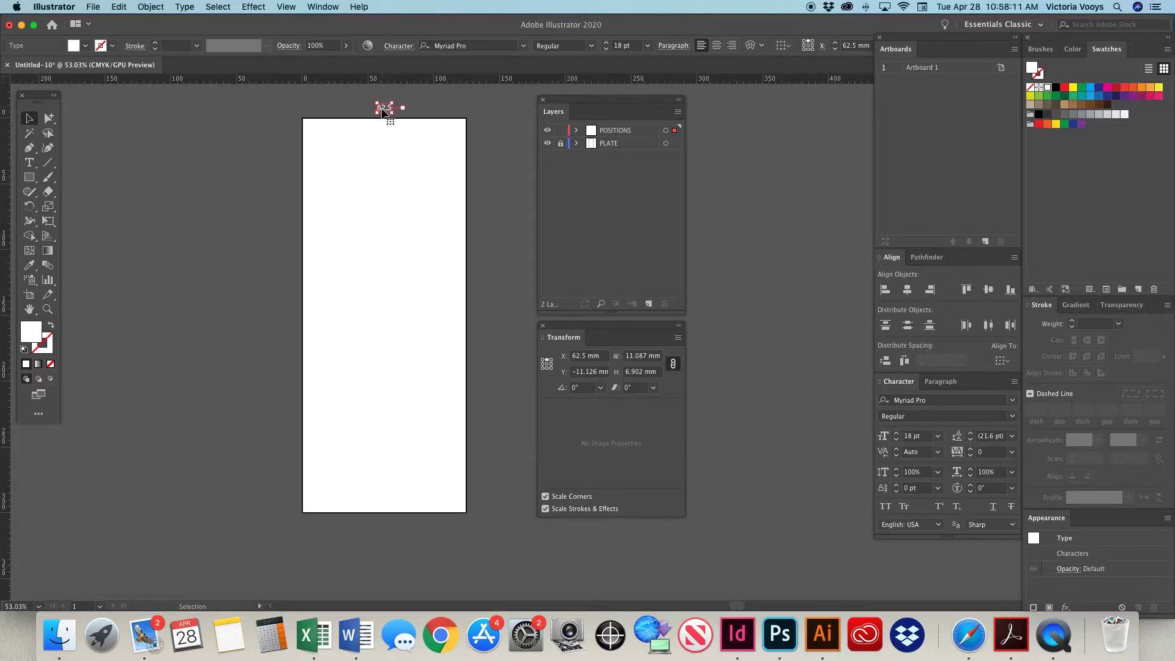
{"action": "left_click_drag", "start_coordinate": [386, 112], "coordinate": [403, 530]}
Place a copy of the 62.5 label outside the artboard's lower-left corner and change its text to 300.
{"action": "left_click_drag", "start_coordinate": [281, 528], "coordinate": [283, 517]}
{"action": "key", "text": "t"}
{"action": "double_click", "coordinate": [280, 511]}
{"action": "type", "text": "300"}
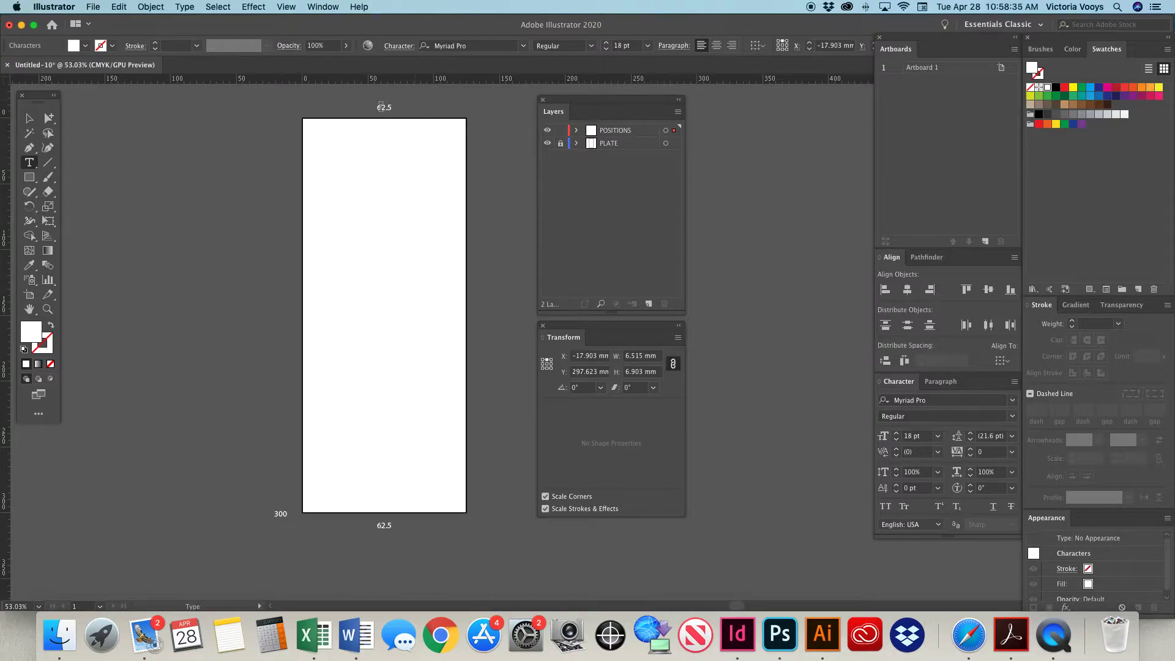
{"action": "key", "text": "Escape"}
Place a copy of the 62.5 label above the artboard's upper-right corner and change its text to 125.
{"action": "left_click", "coordinate": [464, 110]}
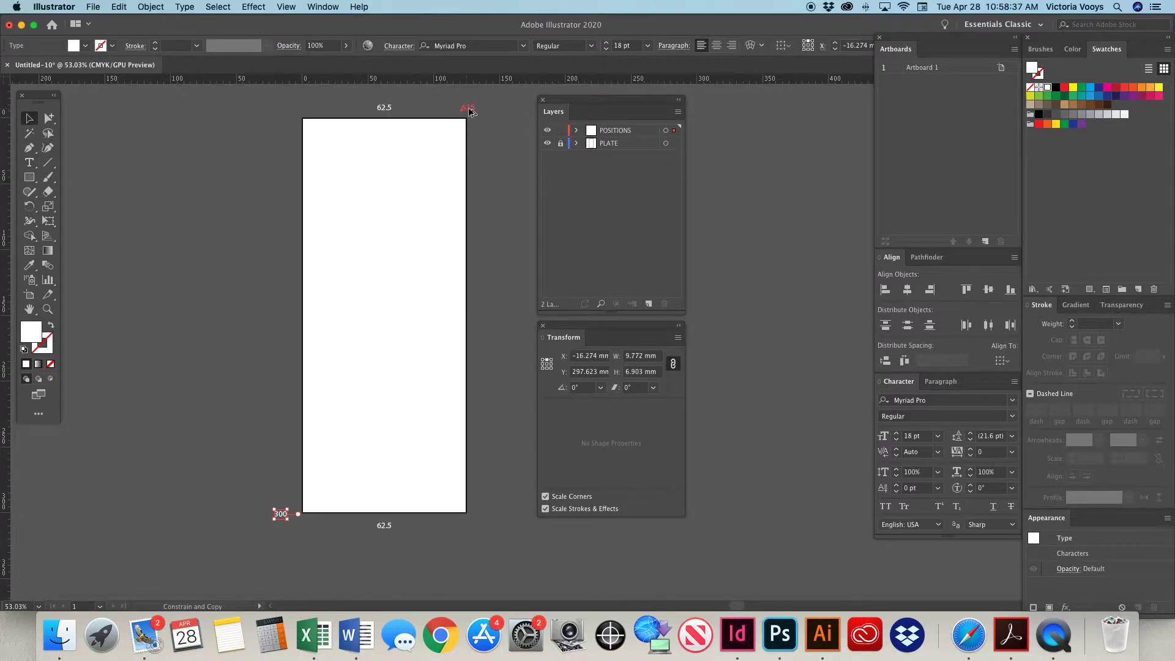
{"action": "key", "text": "t"}
{"action": "double_click", "coordinate": [469, 108]}
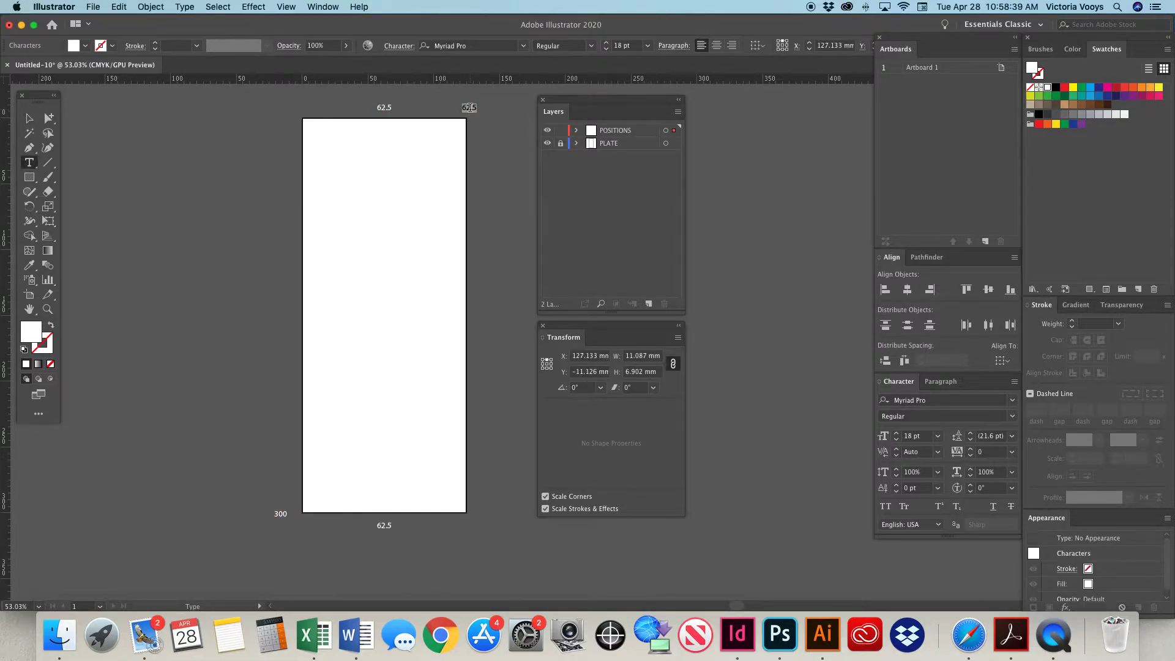
{"action": "type", "text": "125"}
{"action": "left_click", "coordinate": [29, 118]}
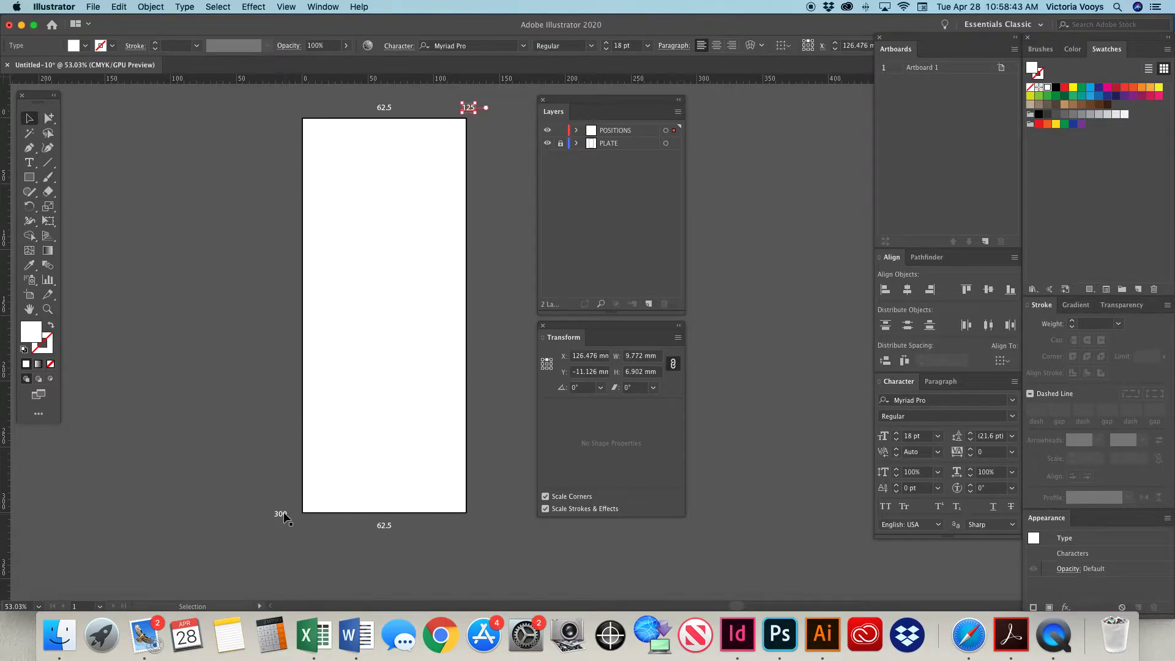
Copy the 300 label straight up along the artboard's left edge and change the copy's text to 237.5.
{"action": "left_click_drag", "start_coordinate": [284, 516], "coordinate": [283, 440]}
{"action": "key", "text": "t"}
{"action": "double_click", "coordinate": [283, 439]}
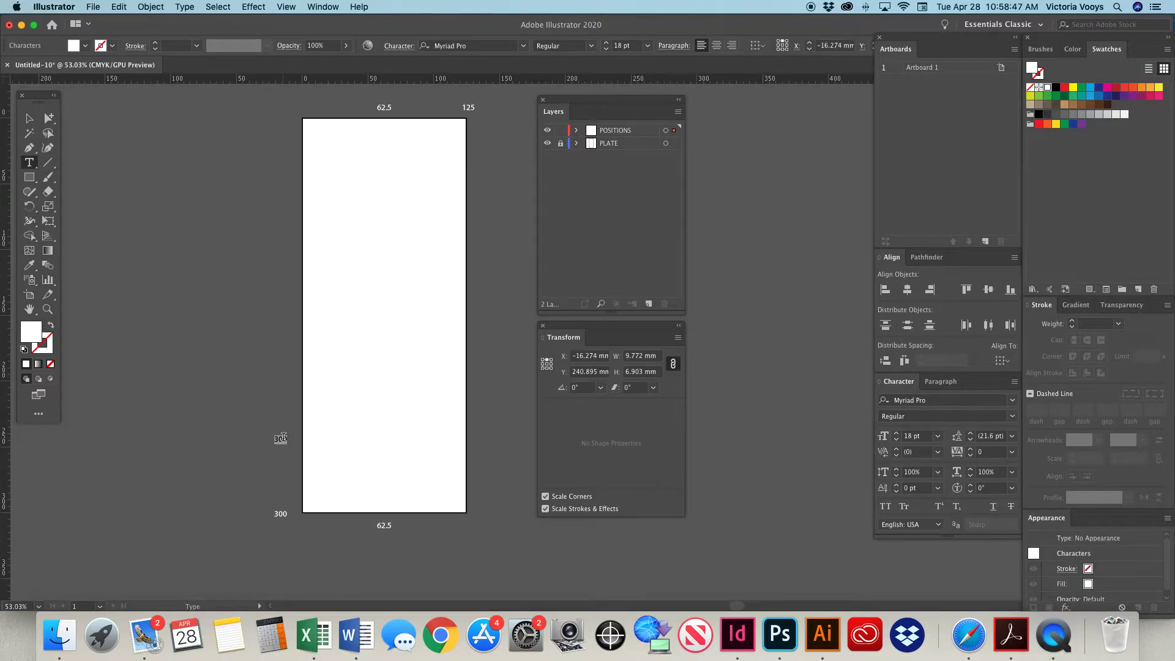
{"action": "type", "text": "23"}
{"action": "left_click", "coordinate": [28, 118]}
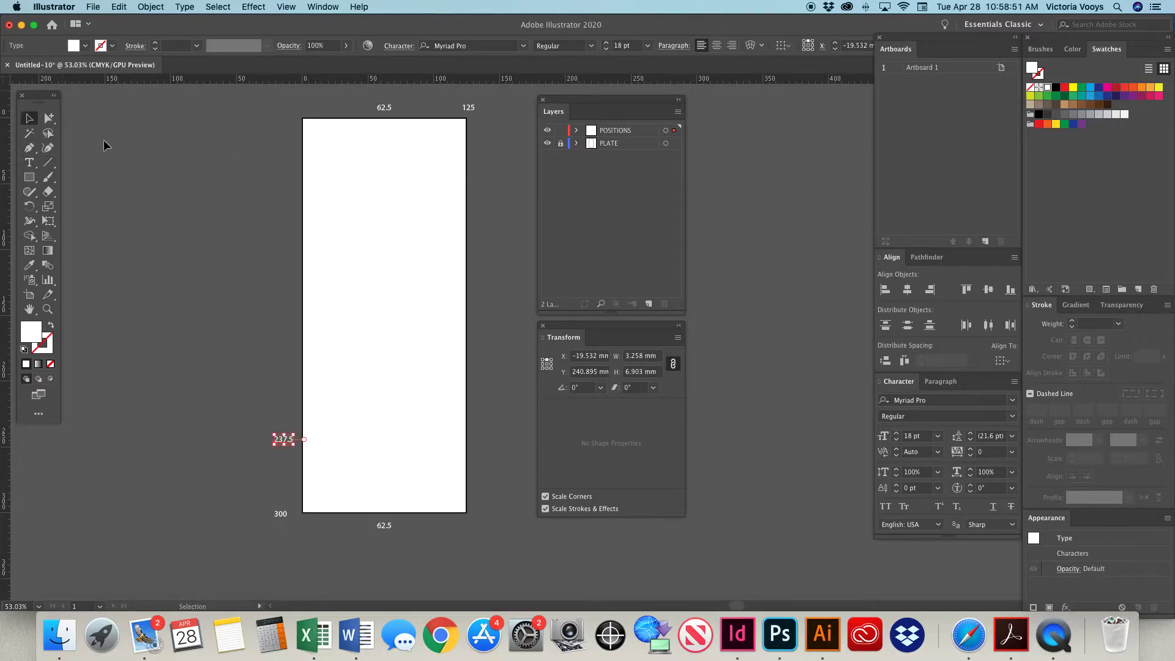
{"action": "left_click", "coordinate": [244, 249]}
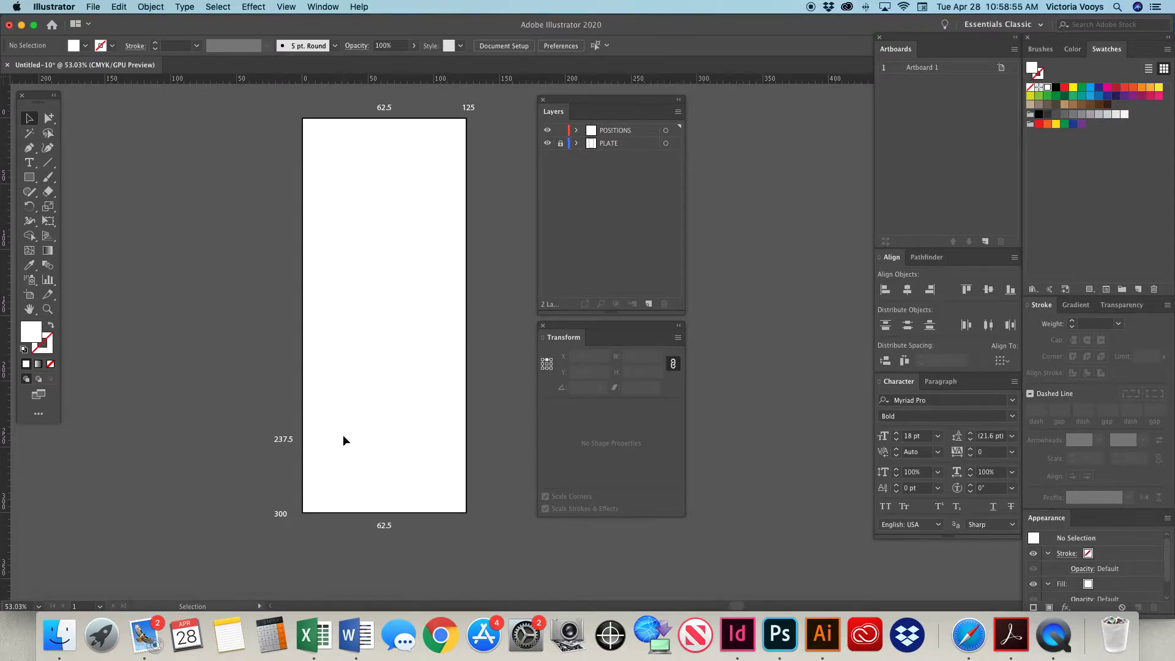
Lock the POSITIONS layer and add a new layer named INK CUP.
{"action": "left_click", "coordinate": [561, 132]}
{"action": "left_click", "coordinate": [649, 305]}
{"action": "double_click", "coordinate": [618, 131]}
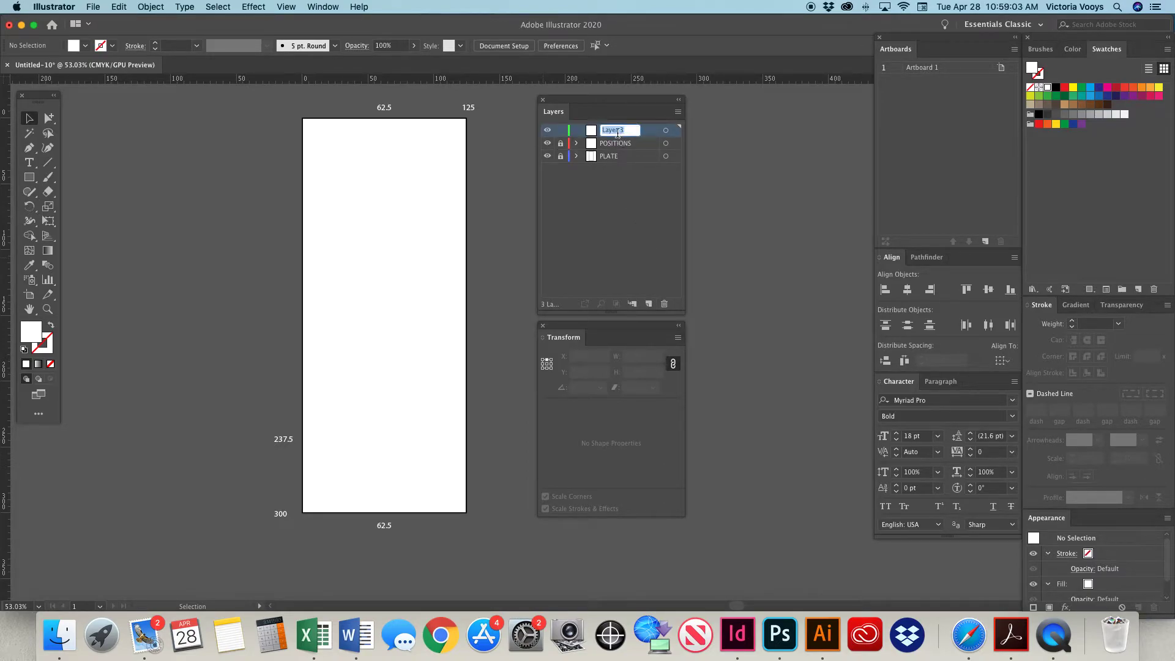
{"action": "type", "text": "INK CUP"}
Create a 115 x 115 mm circle on the INK CUP layer with the Ellipse tool, over the plate's lower part.
{"action": "mouse_move", "coordinate": [29, 177]}
{"action": "left_mouse_down"}
{"action": "mouse_move", "coordinate": [62, 179]}
{"action": "mouse_move", "coordinate": [87, 208]}
{"action": "left_mouse_up"}
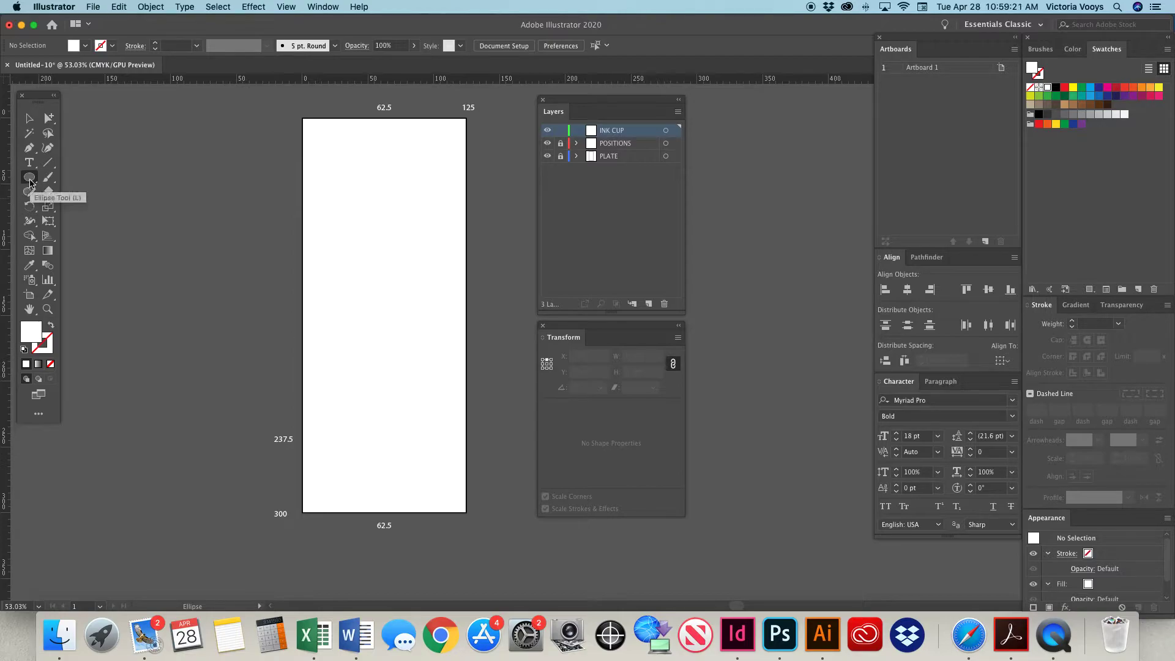
{"action": "left_click", "coordinate": [328, 397]}
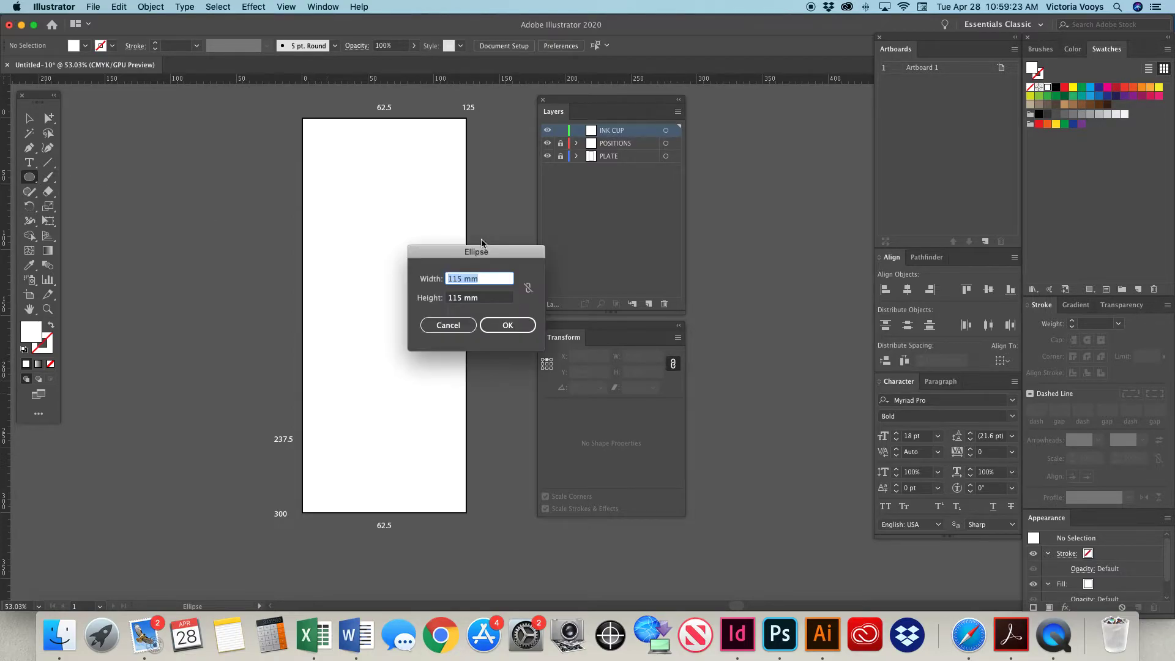
{"action": "left_click", "coordinate": [485, 281]}
{"action": "left_click", "coordinate": [493, 330]}
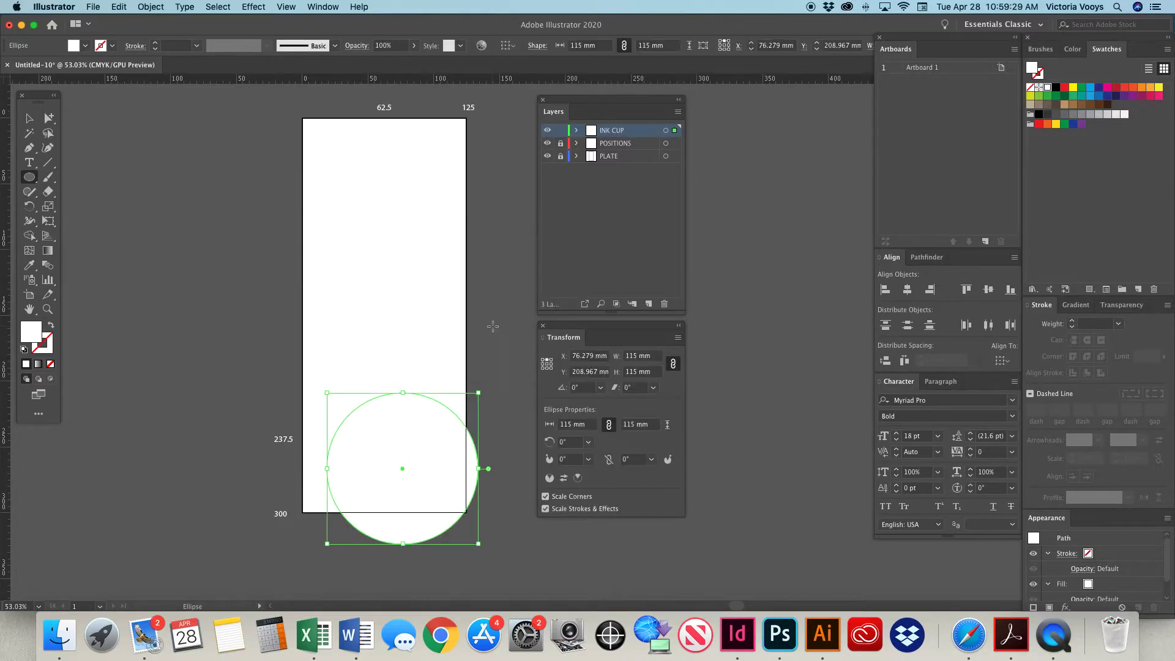
Remove the circle's fill and give it a light blue stroke.
{"action": "left_click", "coordinate": [28, 118]}
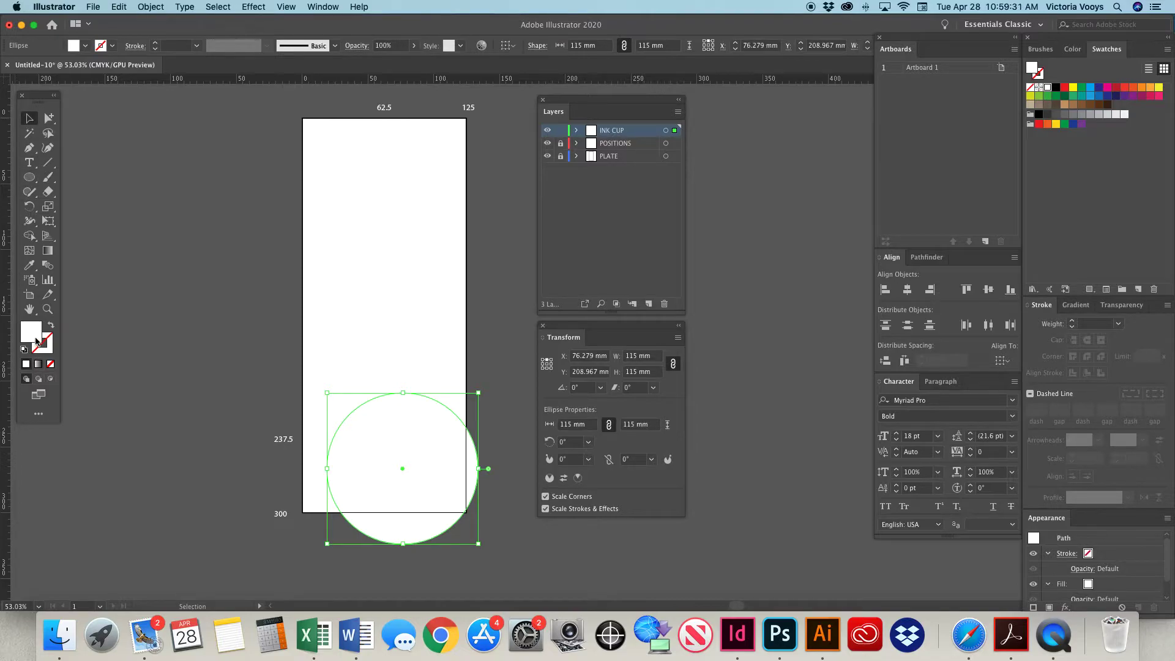
{"action": "left_click", "coordinate": [52, 365]}
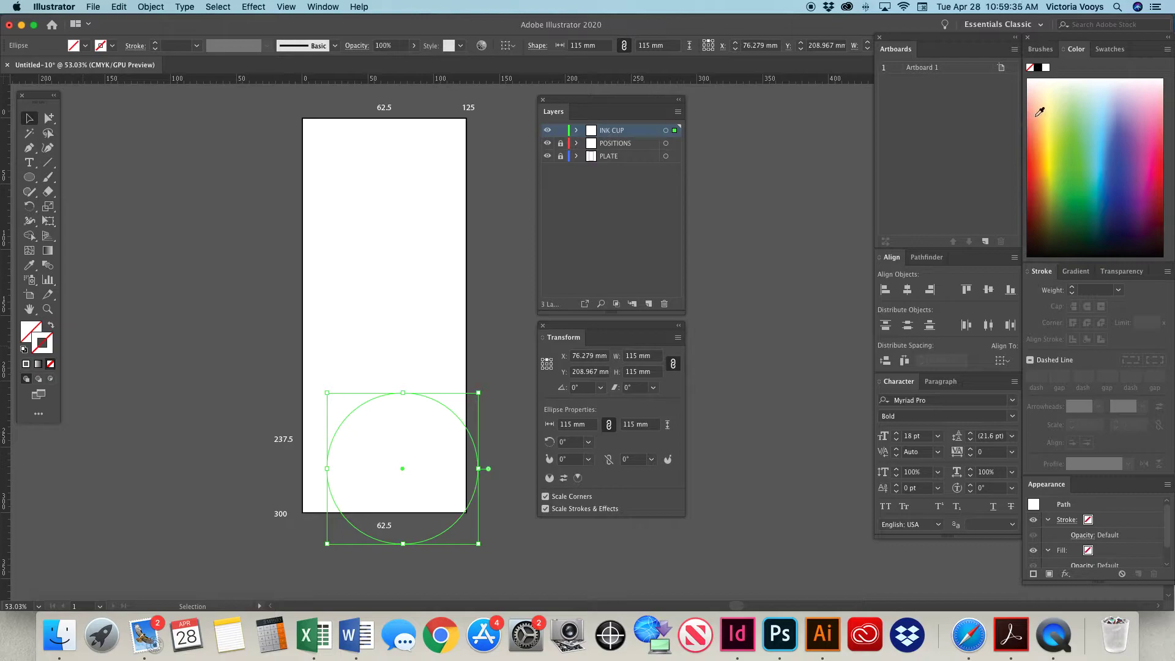
{"action": "left_click", "coordinate": [1106, 49]}
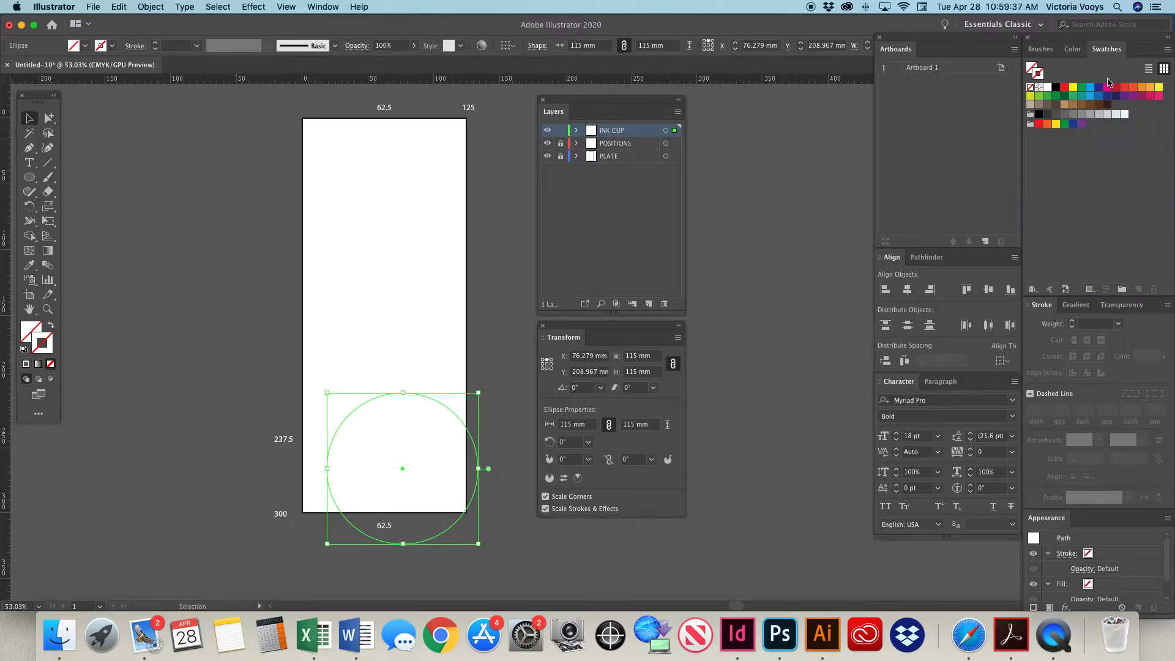
{"action": "key", "text": "x"}
{"action": "left_click", "coordinate": [1090, 87]}
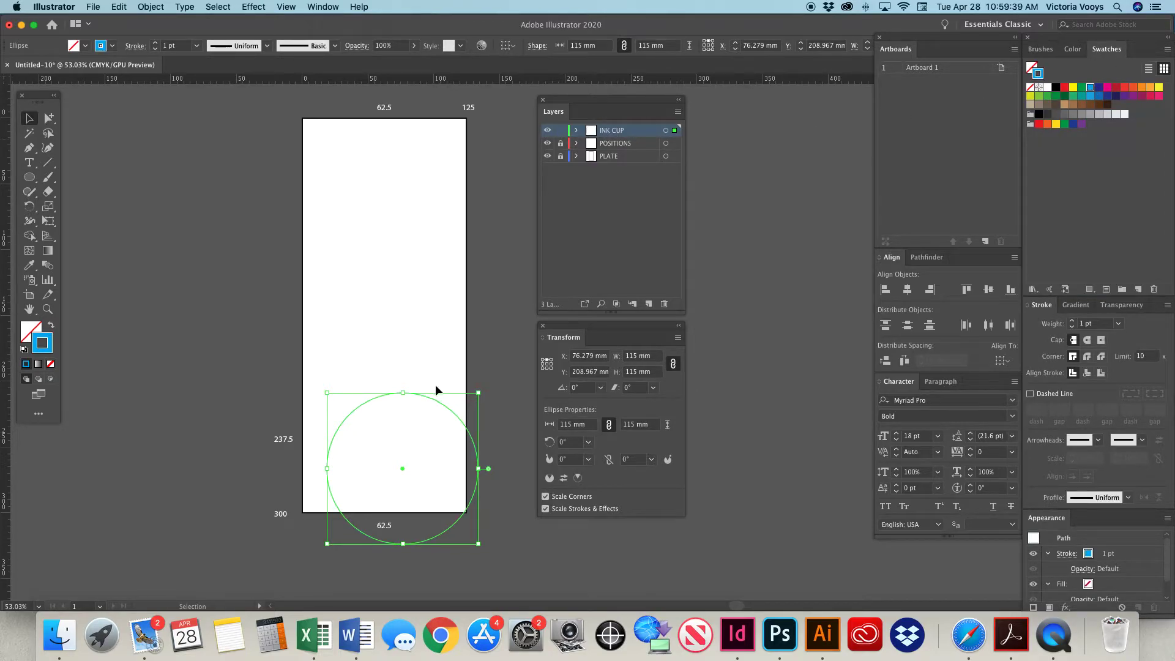
Set the circle's reference point to its centre and its position to X 62.5 mm, Y 237.5 mm.
{"action": "scroll", "coordinate": [426, 399], "scroll_direction": "left", "scroll_amount": 1}
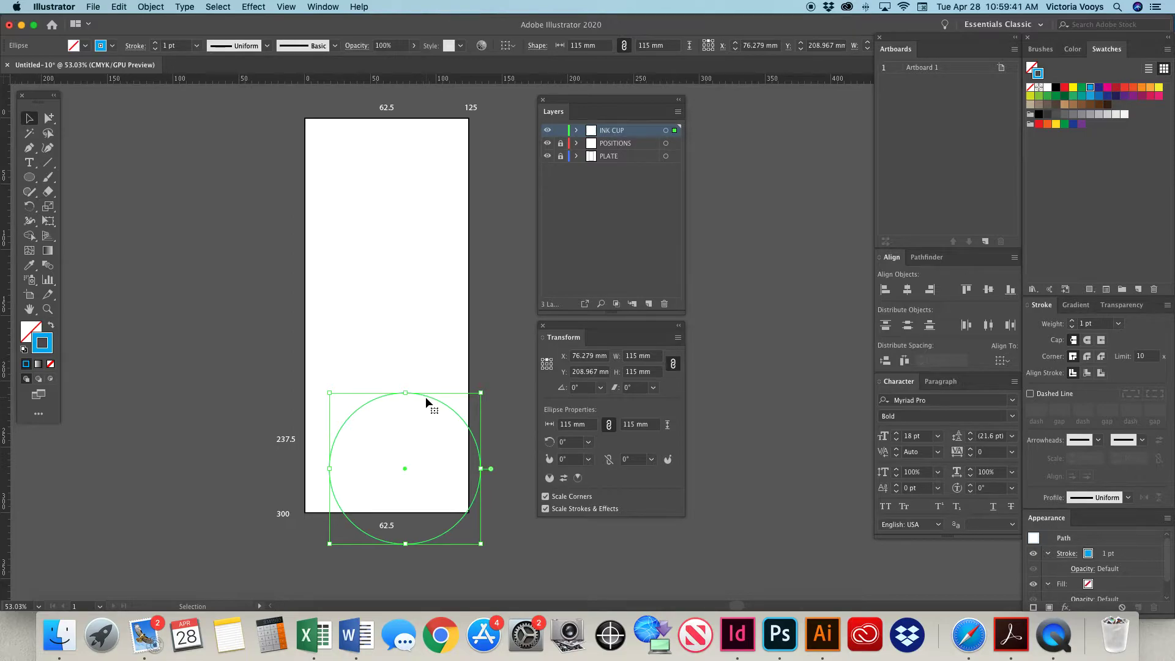
{"action": "left_click", "coordinate": [546, 364]}
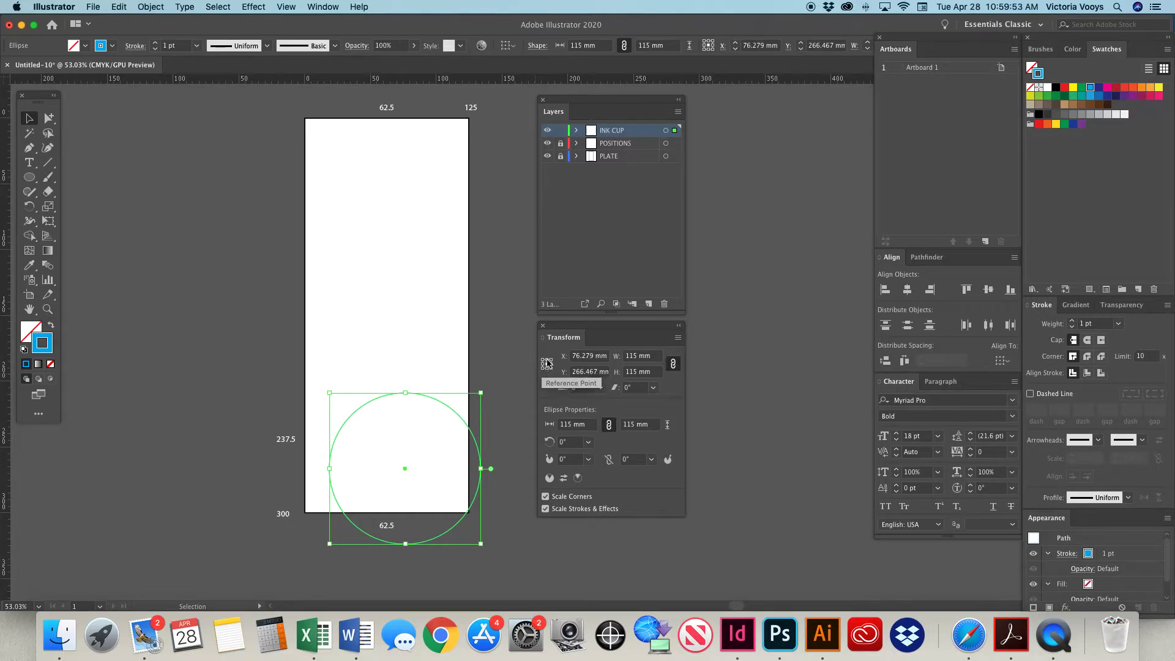
{"action": "double_click", "coordinate": [593, 356]}
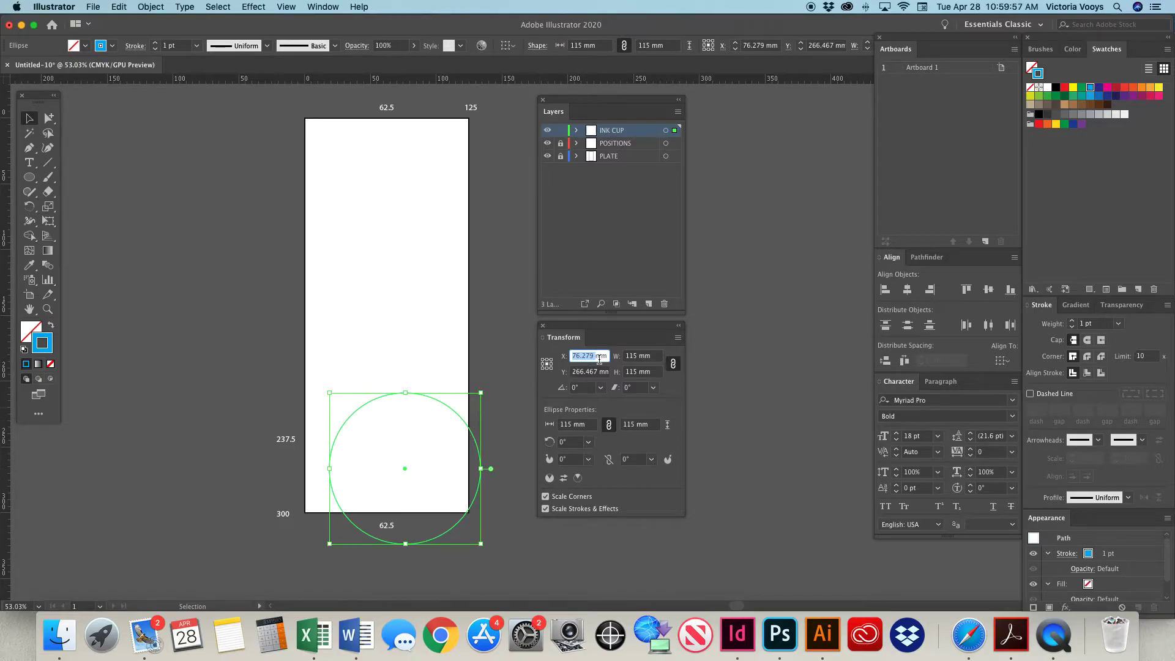
{"action": "type", "text": "62.5 mm"}
{"action": "key", "text": "Tab"}
{"action": "type", "text": "2"}
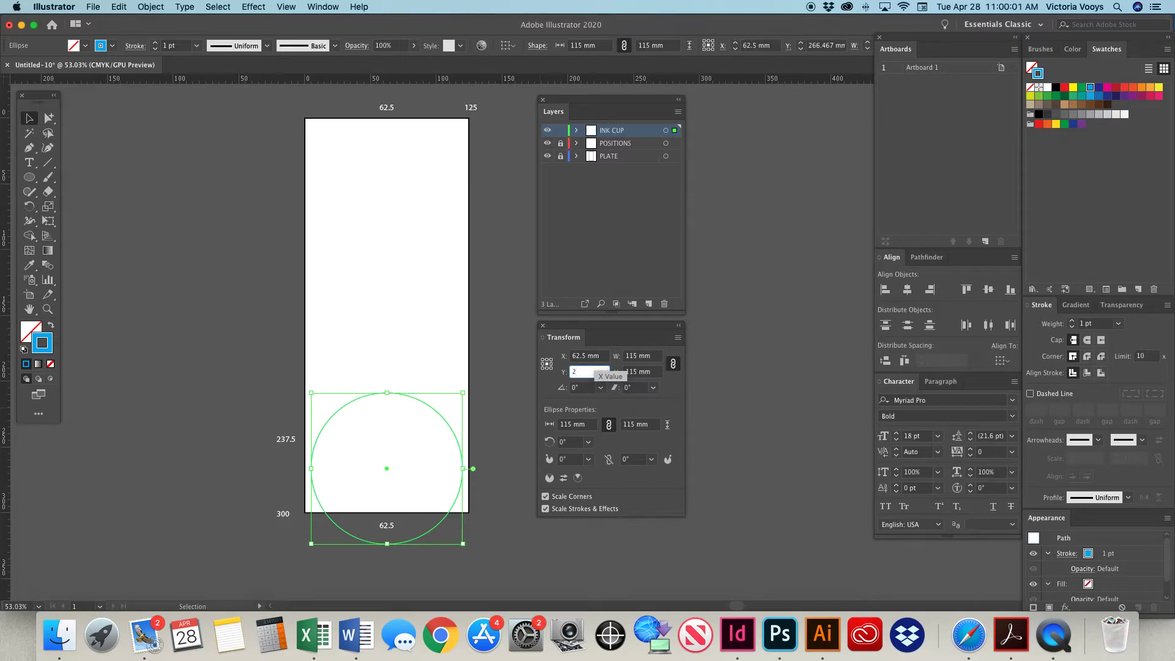
{"action": "type", "text": "37.5"}
{"action": "key", "text": "Return"}
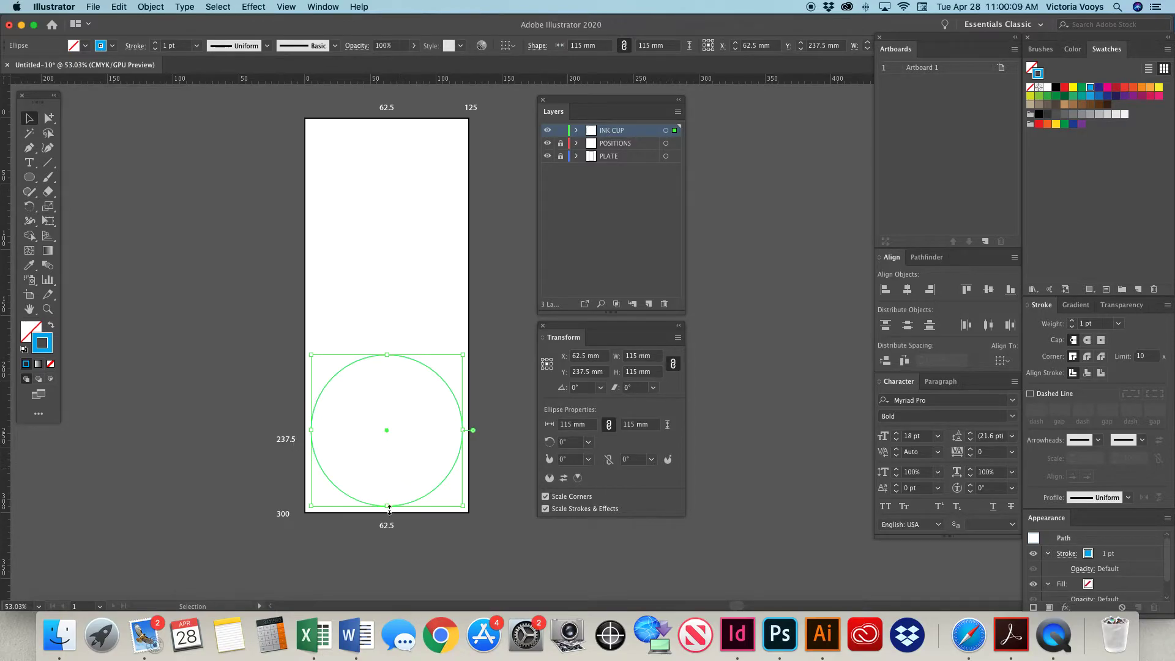
Set the circle's reference point to its bottom centre and its Y position to 300 mm.
{"action": "left_click", "coordinate": [546, 368]}
{"action": "double_click", "coordinate": [585, 372]}
{"action": "type", "text": "300"}
{"action": "key", "text": "Return"}
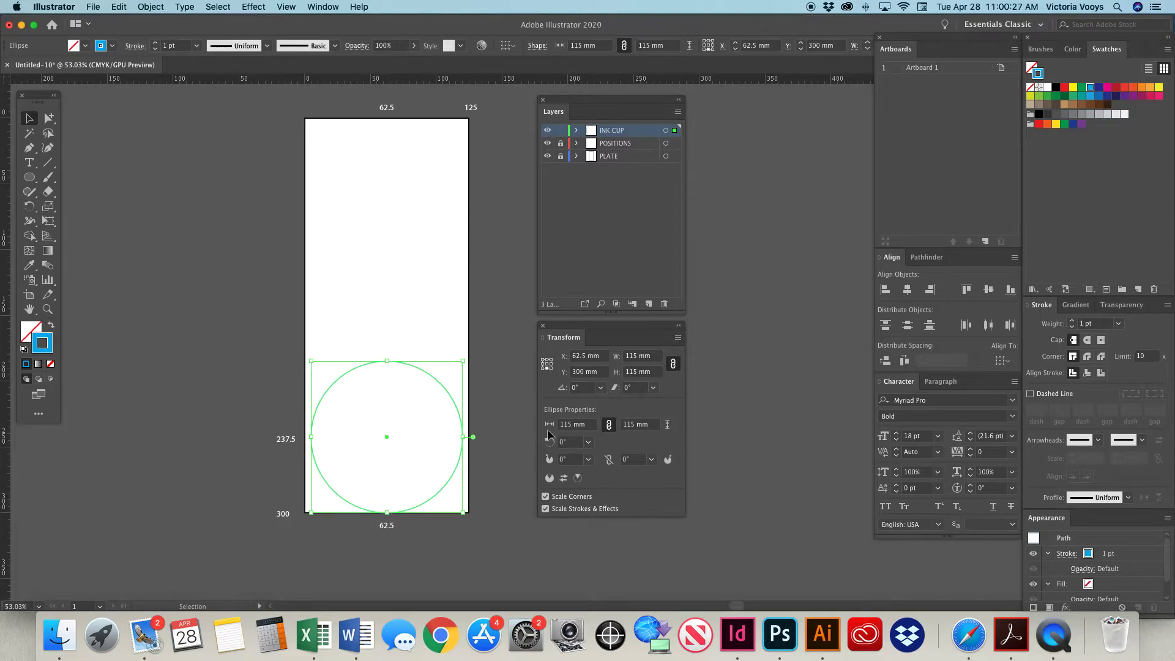
Subtract 5 mm from the circle's Y position to make it 295 mm, and return its reference point to the centre.
{"action": "left_click", "coordinate": [586, 371]}
{"action": "type", "text": "-5"}
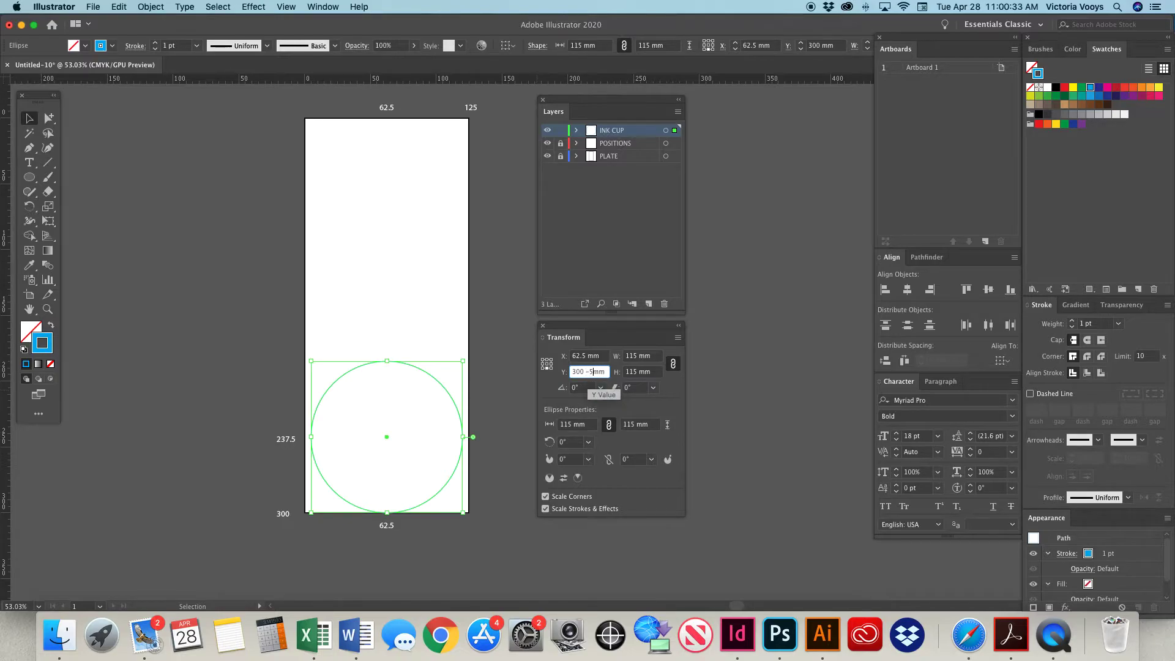
{"action": "key", "text": "Return"}
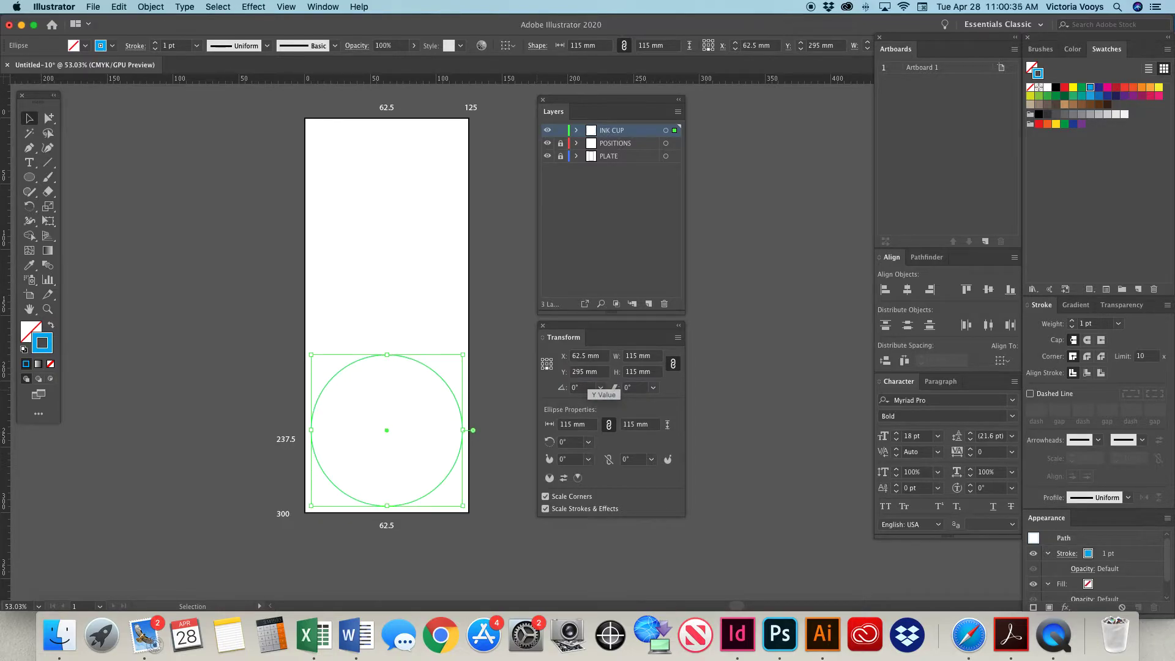
{"action": "left_click", "coordinate": [546, 363]}
{"action": "left_click", "coordinate": [286, 443]}
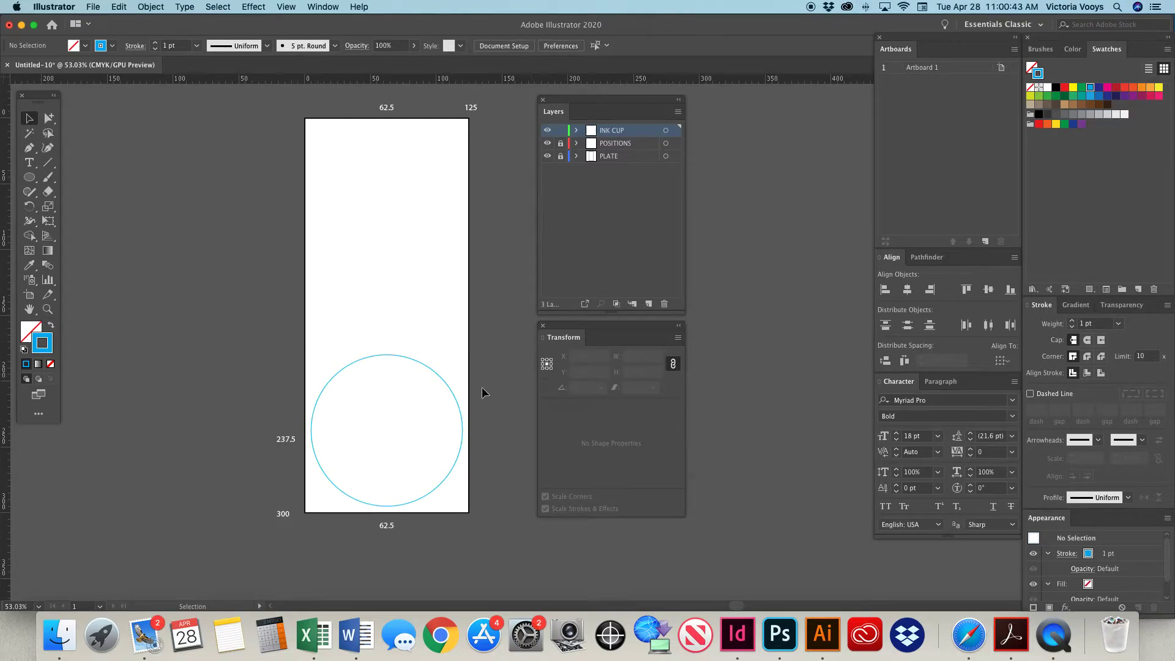
Lock the INK CUP layer and add a new layer named ARTWORK.
{"action": "left_click", "coordinate": [432, 369]}
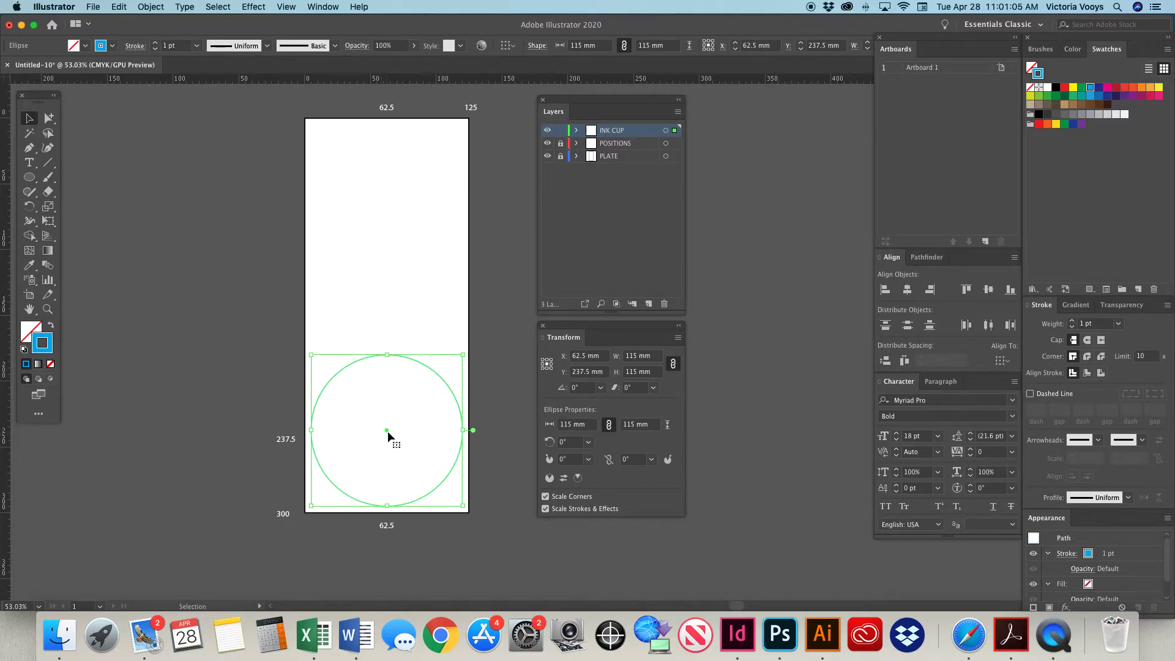
{"action": "left_click", "coordinate": [583, 201]}
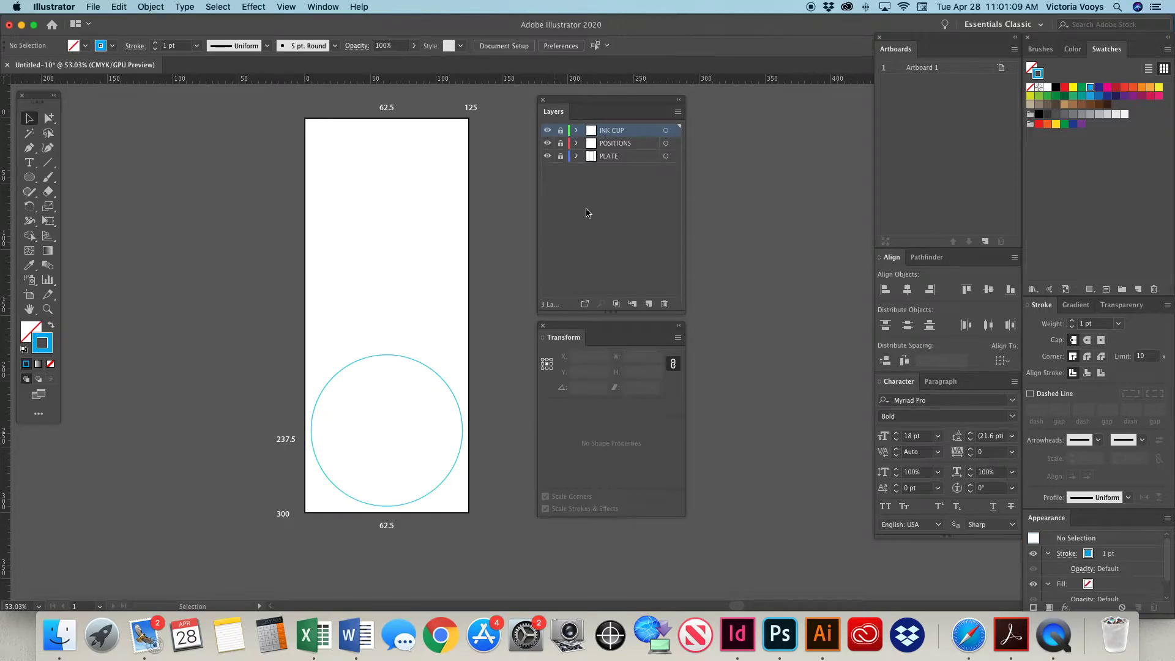
{"action": "left_click", "coordinate": [648, 304]}
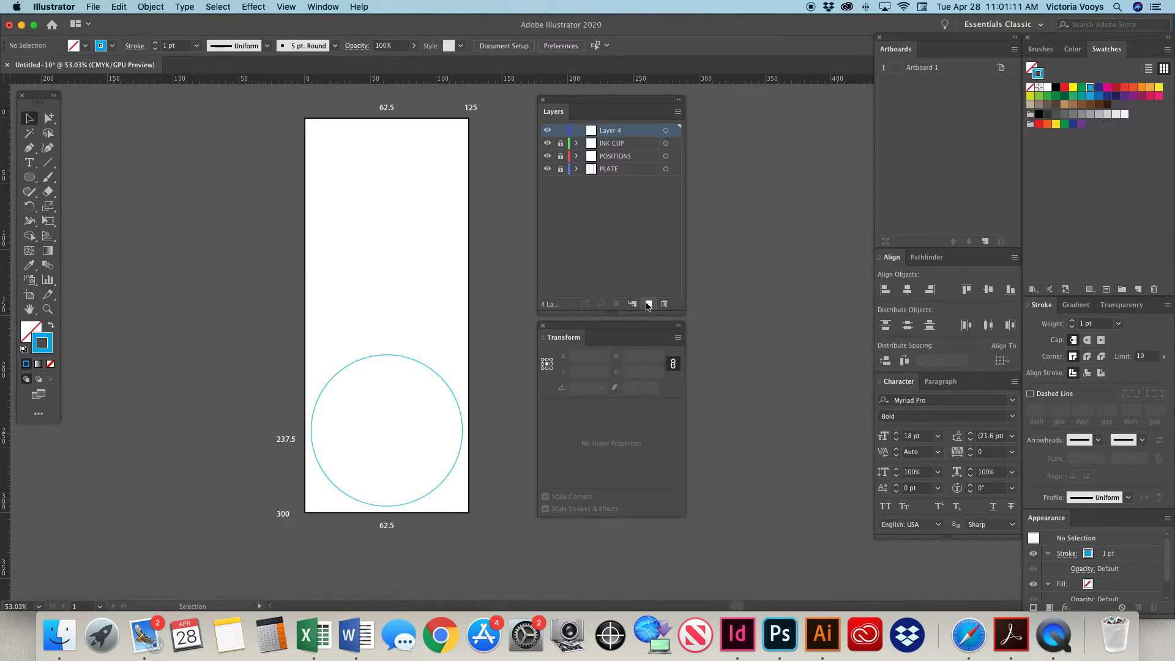
{"action": "double_click", "coordinate": [612, 131]}
{"action": "type", "text": "ARTWORK"}
{"action": "key", "text": "Return"}
Open the file TOSH T logo.ai from the Desktop.
{"action": "left_click", "coordinate": [66, 6]}
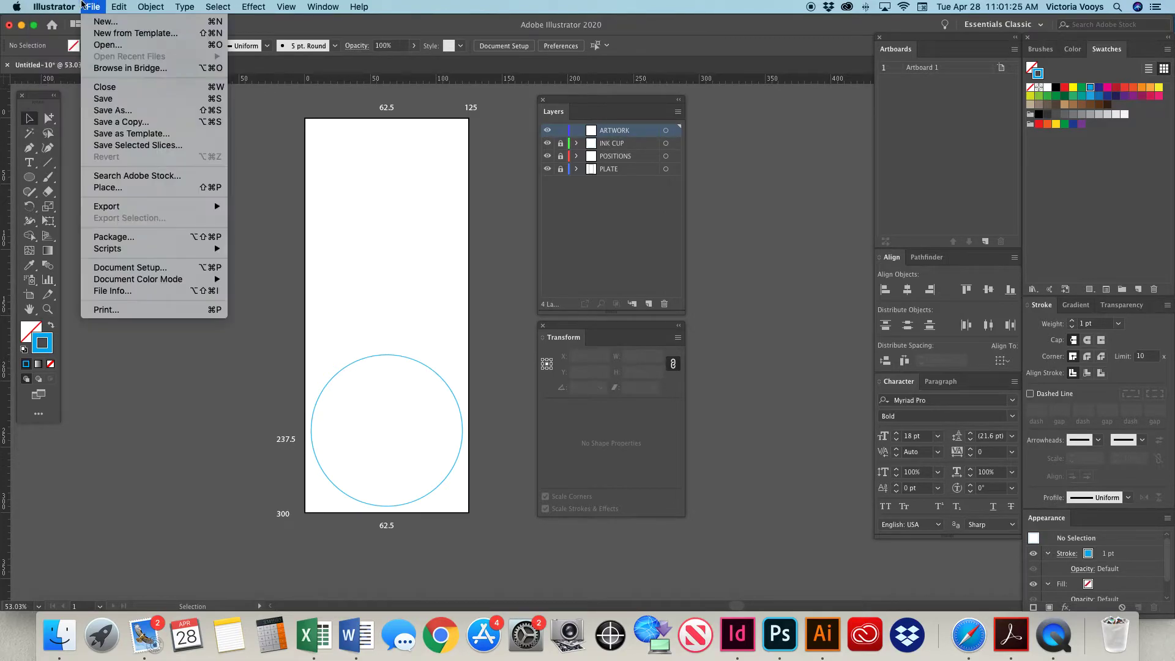
{"action": "mouse_move", "coordinate": [137, 6]}
{"action": "left_click", "coordinate": [102, 45]}
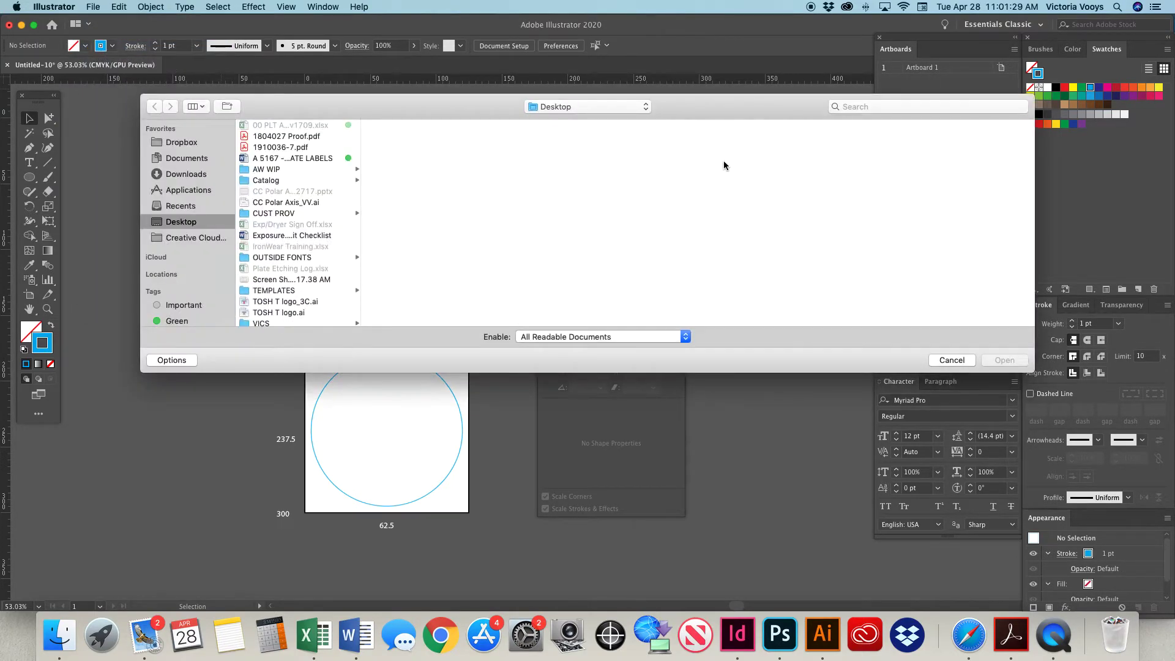
{"action": "double_click", "coordinate": [299, 315]}
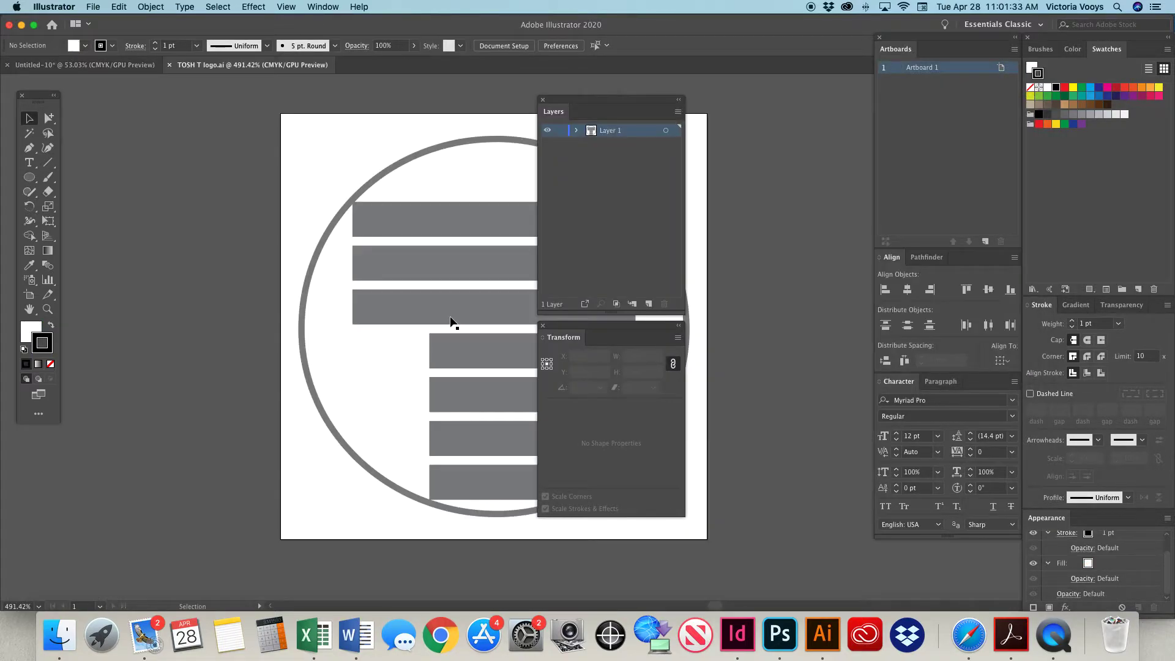
Copy the whole logo group, closing its file, and paste it onto the ARTWORK layer of the plate layout.
{"action": "left_click", "coordinate": [450, 315]}
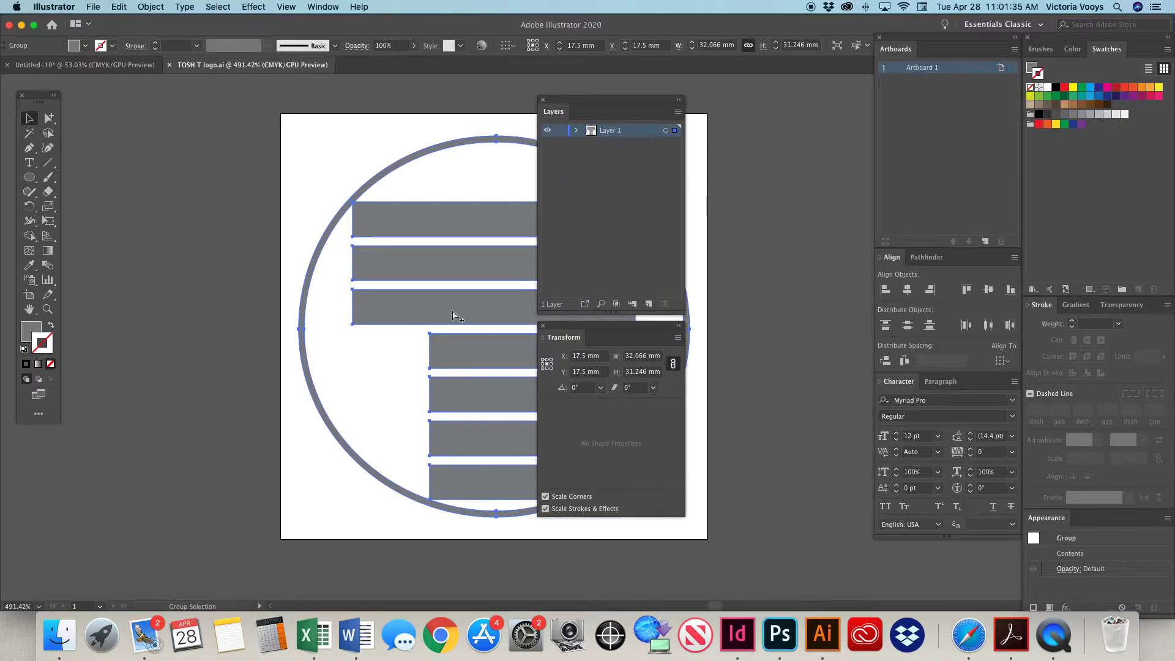
{"action": "key", "text": "Delete"}
{"action": "key", "text": "super+w"}
{"action": "key", "text": "super+d"}
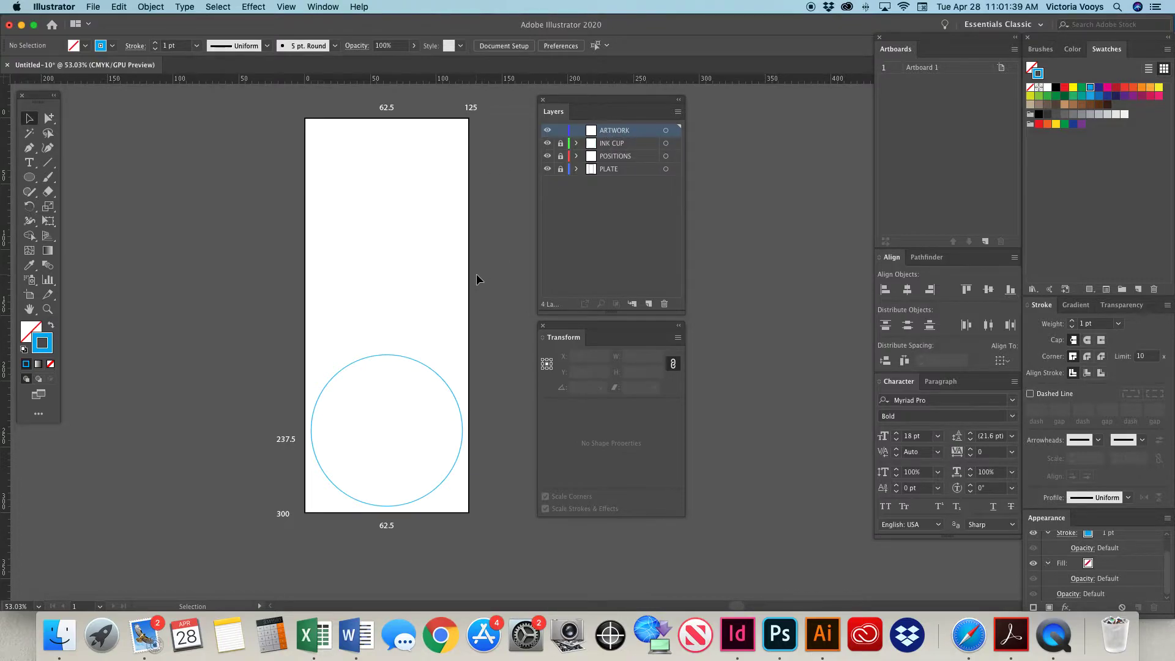
{"action": "key", "text": "super+v"}
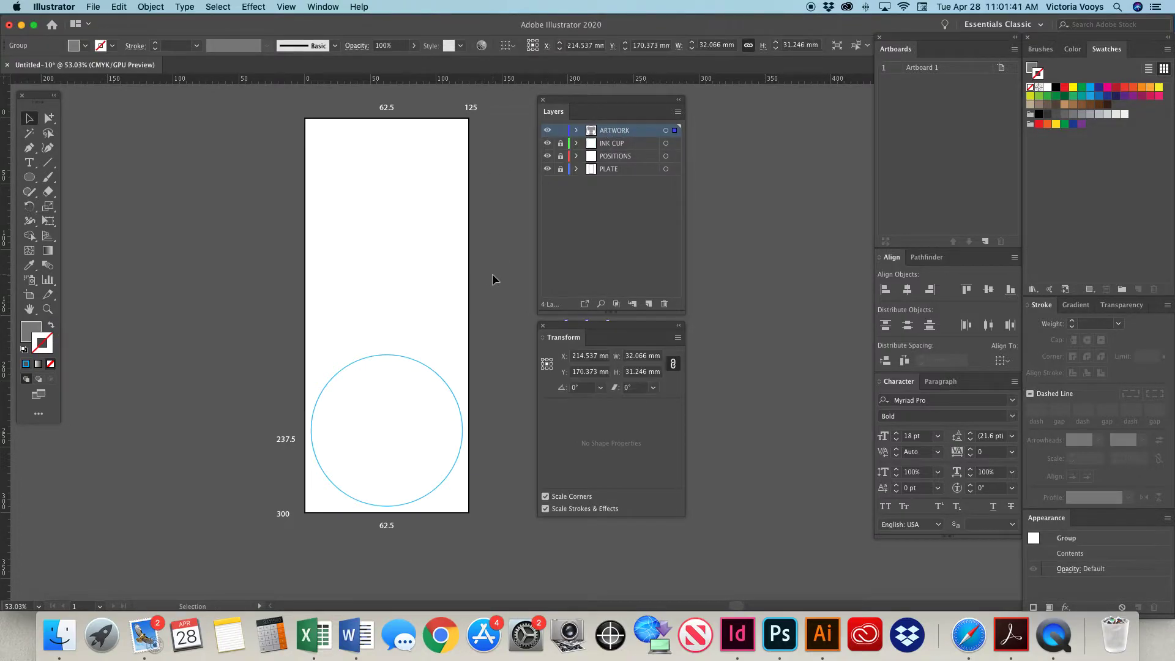
Move the pasted logo onto the plate and position it at X 62.5 mm, Y 237.5 mm.
{"action": "scroll", "coordinate": [488, 278], "scroll_direction": "right", "scroll_amount": 1}
{"action": "scroll", "coordinate": [487, 281], "scroll_direction": "right", "scroll_amount": 5}
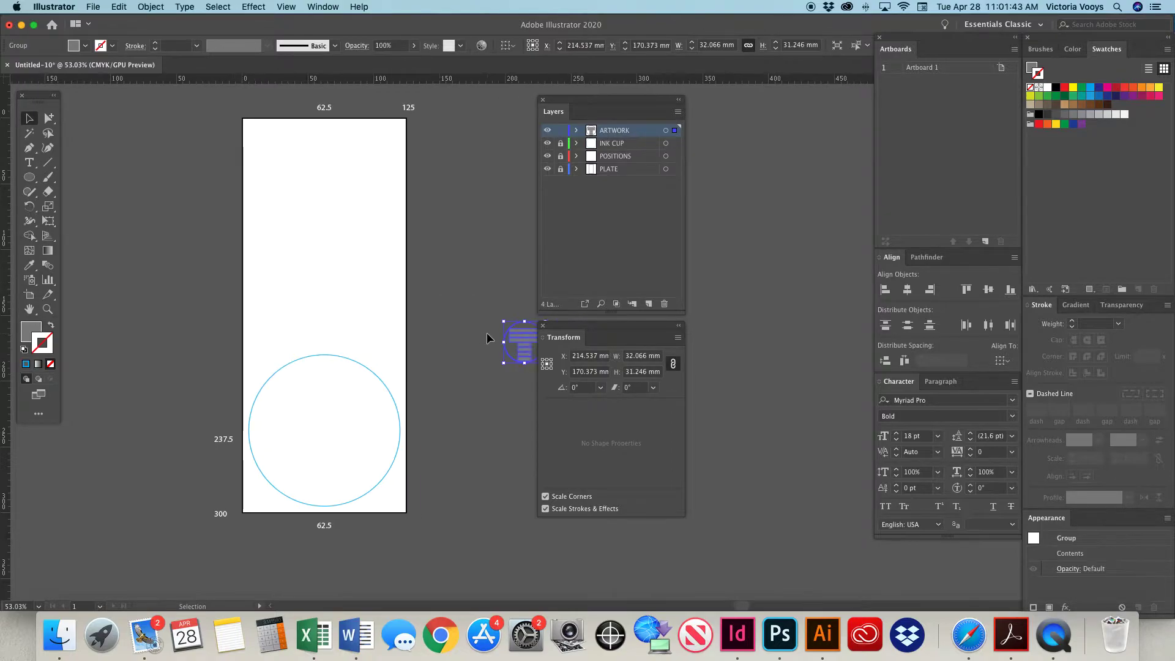
{"action": "left_click_drag", "start_coordinate": [490, 332], "coordinate": [272, 422]}
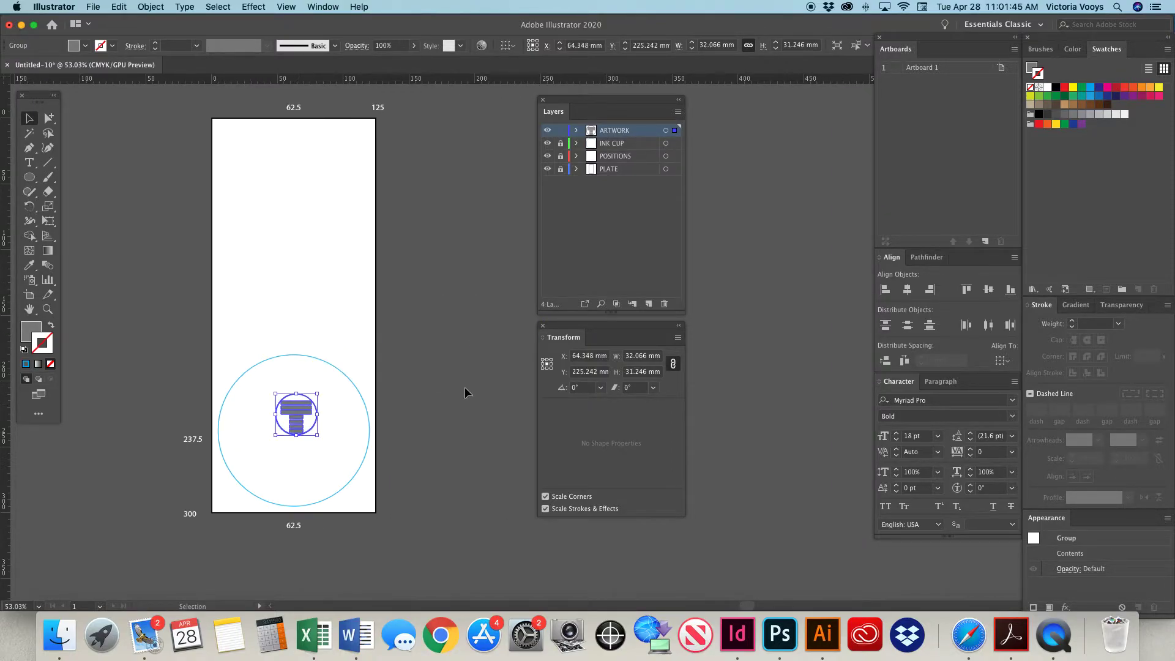
{"action": "left_click", "coordinate": [597, 358]}
{"action": "type", "text": "62.5"}
{"action": "key", "text": "Tab"}
{"action": "type", "text": "23"}
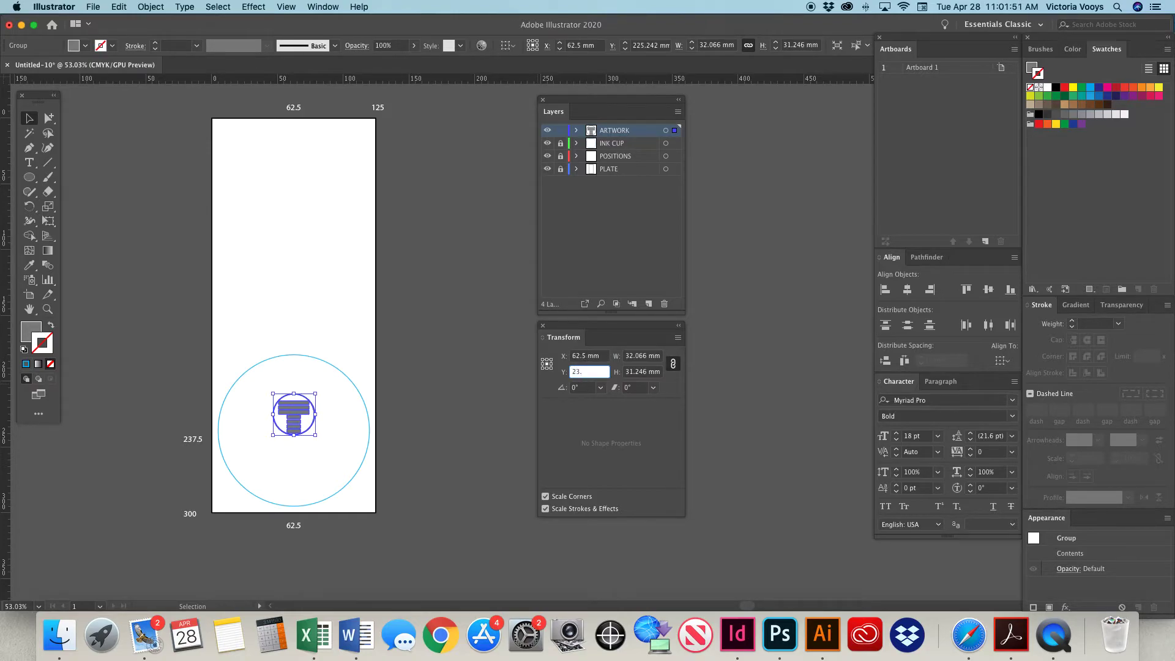
{"action": "type", "text": "7.5"}
{"action": "key", "text": "Return"}
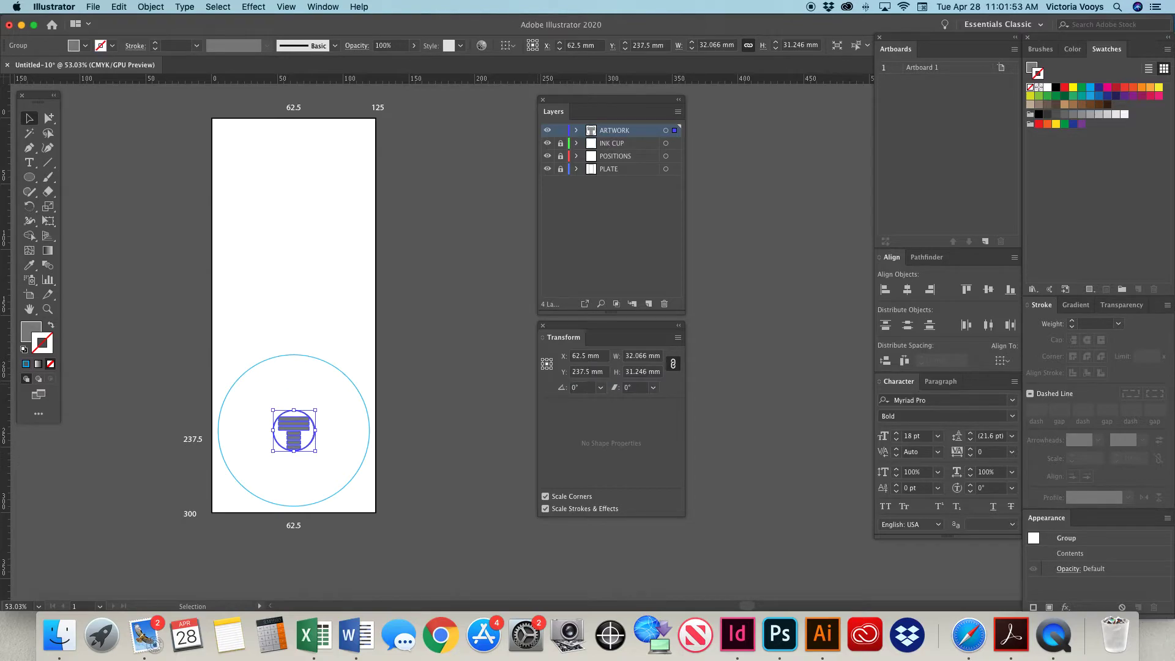
Add a vertical guide through the plate, unlock the guides and set the guide's X position to 62.5 mm.
{"action": "scroll", "coordinate": [445, 357], "scroll_direction": "left", "scroll_amount": 5}
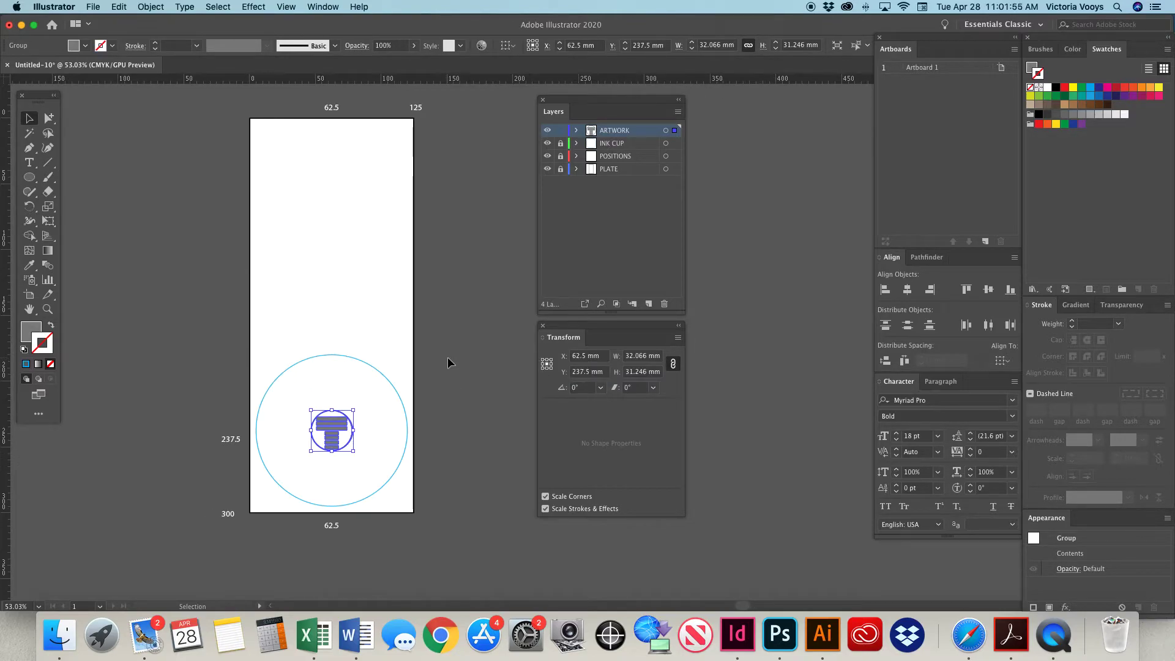
{"action": "left_click_drag", "start_coordinate": [5, 343], "coordinate": [368, 347]}
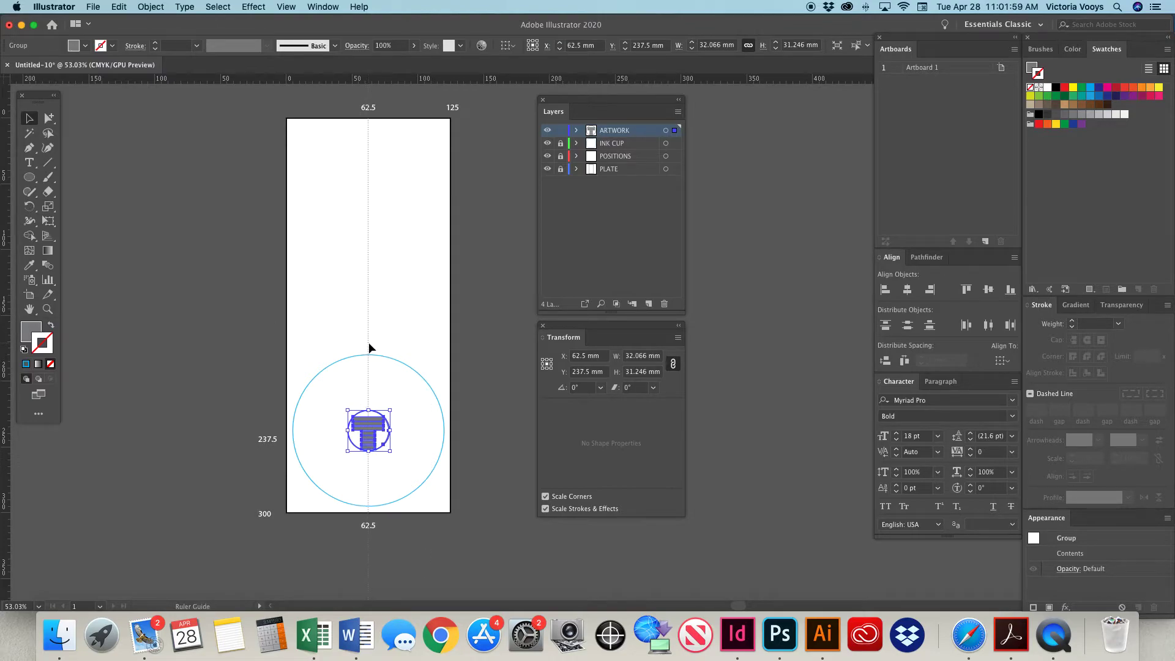
{"action": "left_click_drag", "start_coordinate": [369, 346], "coordinate": [369, 346]}
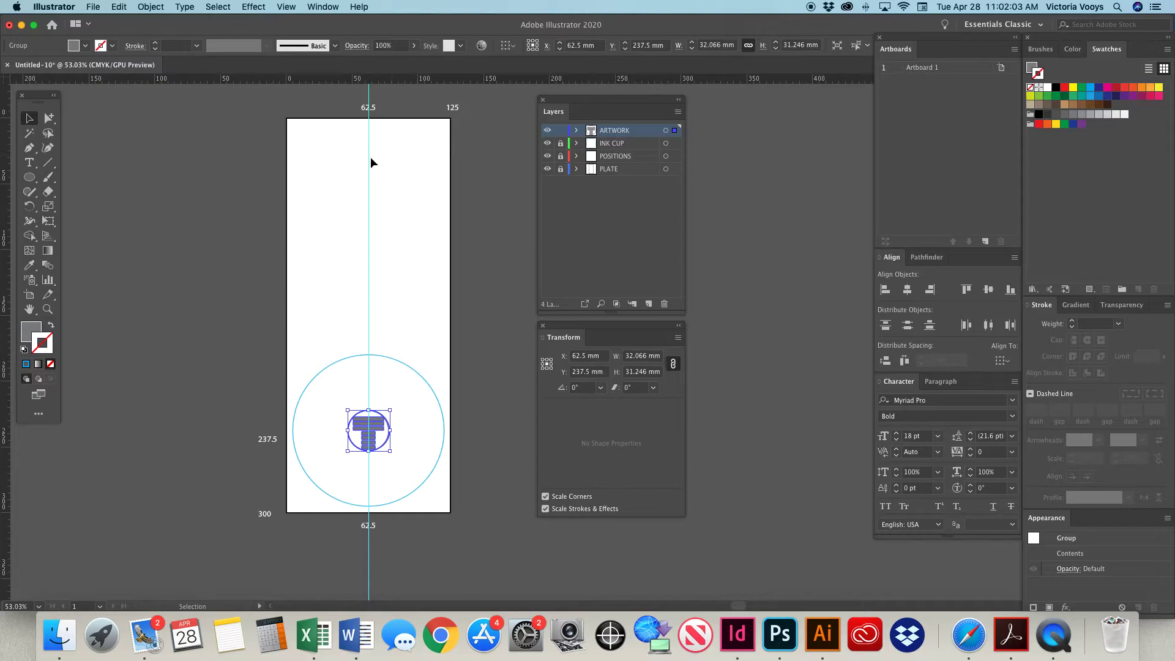
{"action": "left_click", "coordinate": [396, 187]}
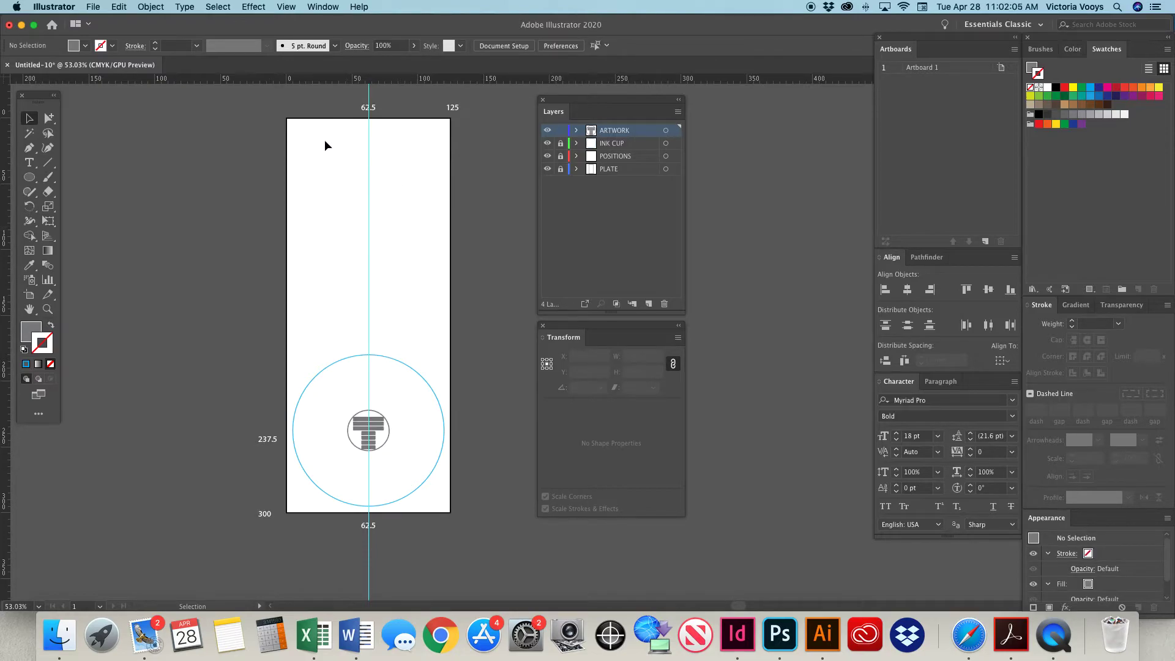
{"action": "left_click", "coordinate": [296, 10]}
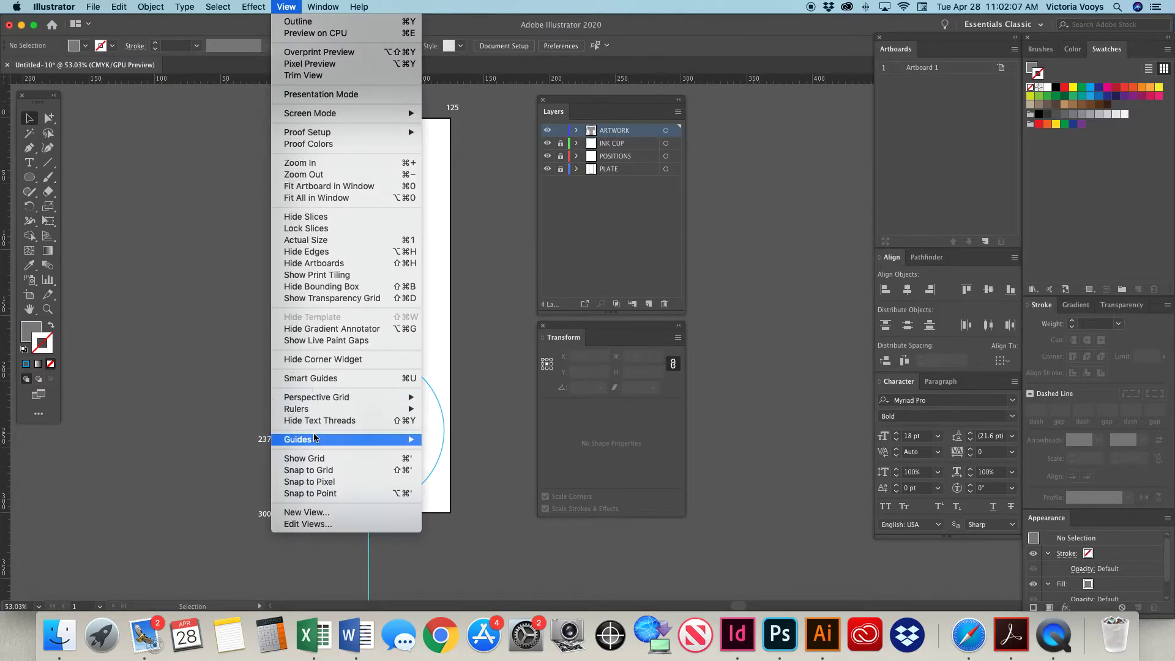
{"action": "left_click", "coordinate": [460, 456]}
{"action": "left_click", "coordinate": [369, 281]}
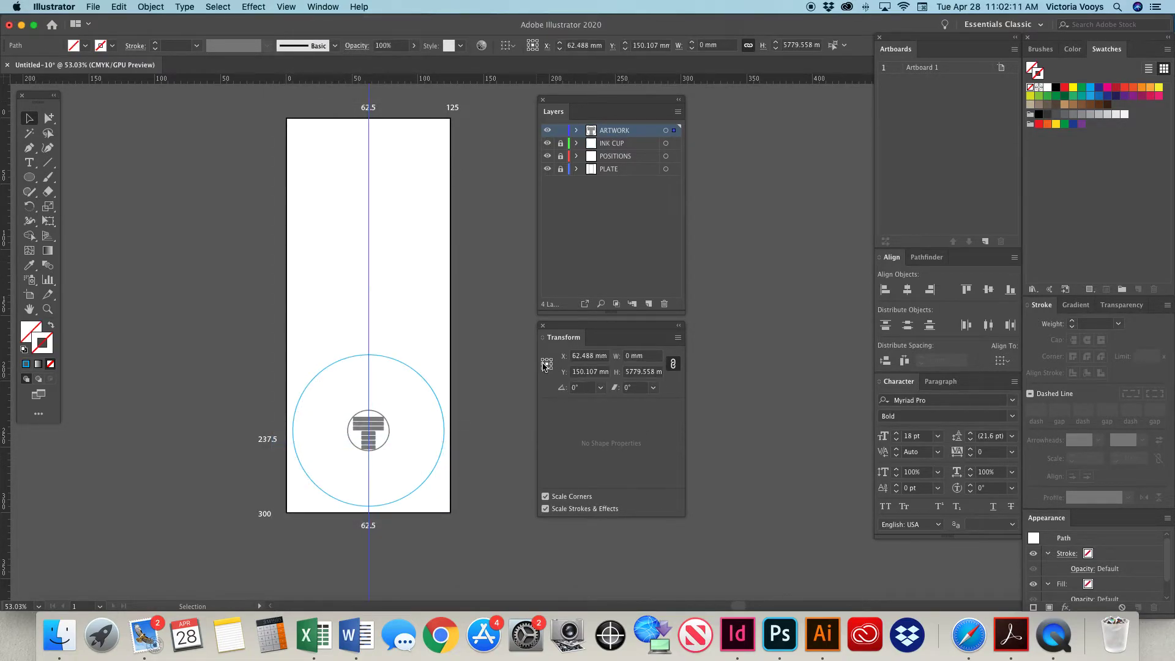
{"action": "left_click_drag", "start_coordinate": [595, 357], "coordinate": [585, 352]}
{"action": "left_click", "coordinate": [490, 346]}
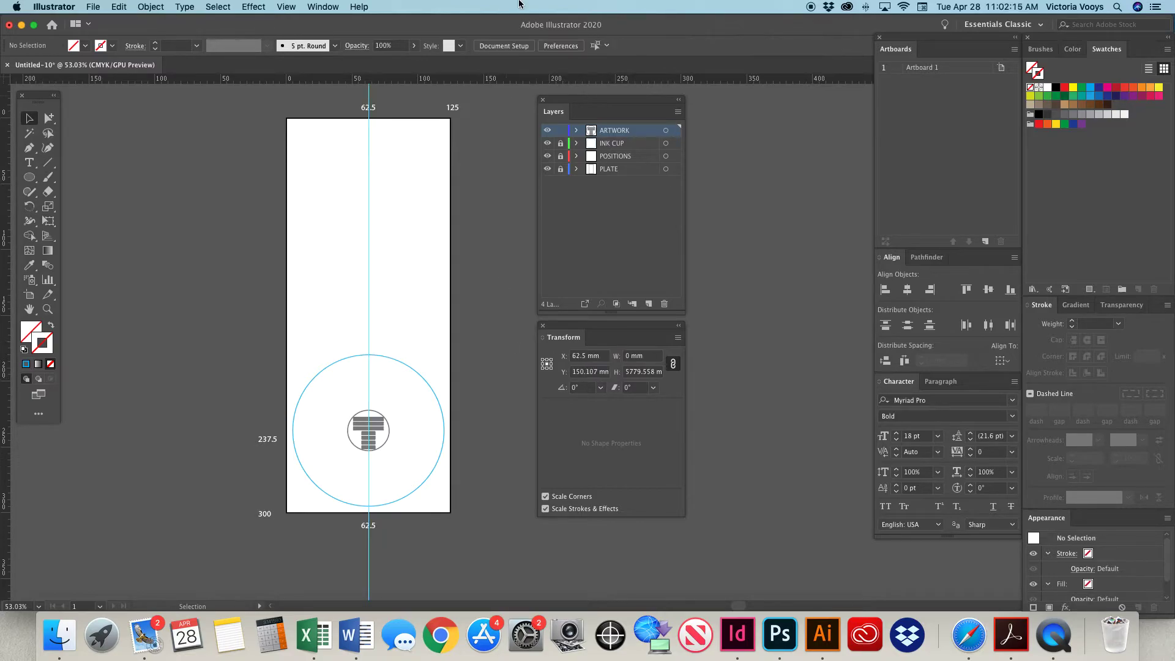
Add a horizontal guide across the plate at Y 237.5 mm and lock the guides.
{"action": "left_click_drag", "start_coordinate": [461, 83], "coordinate": [456, 341]}
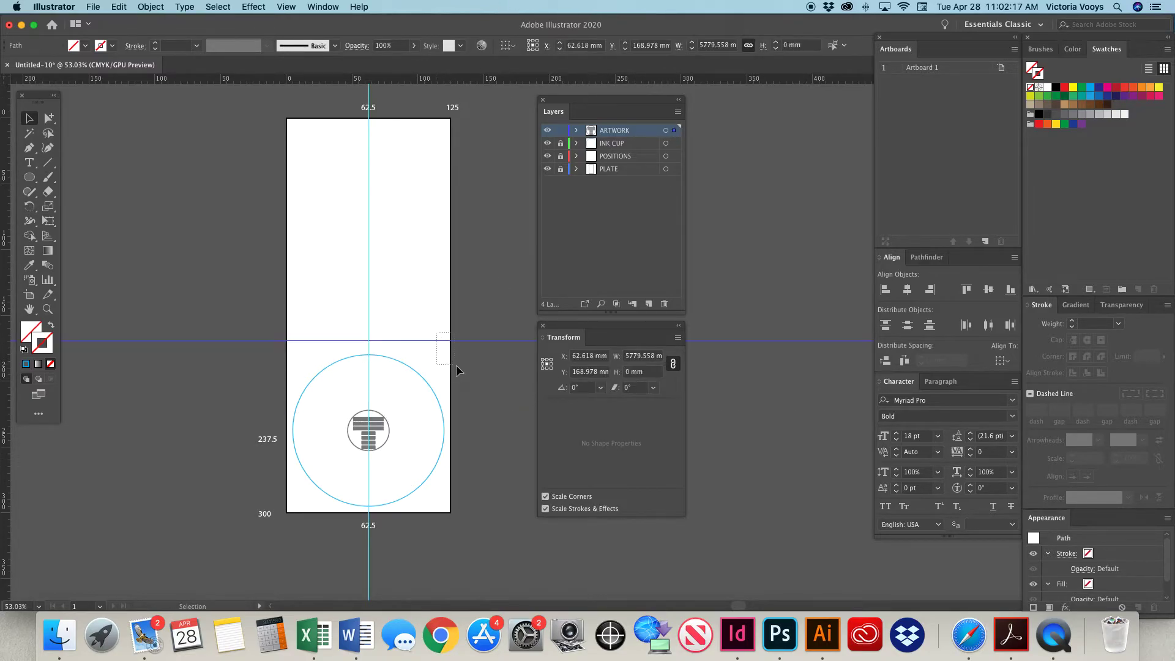
{"action": "left_click_drag", "start_coordinate": [603, 374], "coordinate": [417, 365]}
{"action": "type", "text": "237.5"}
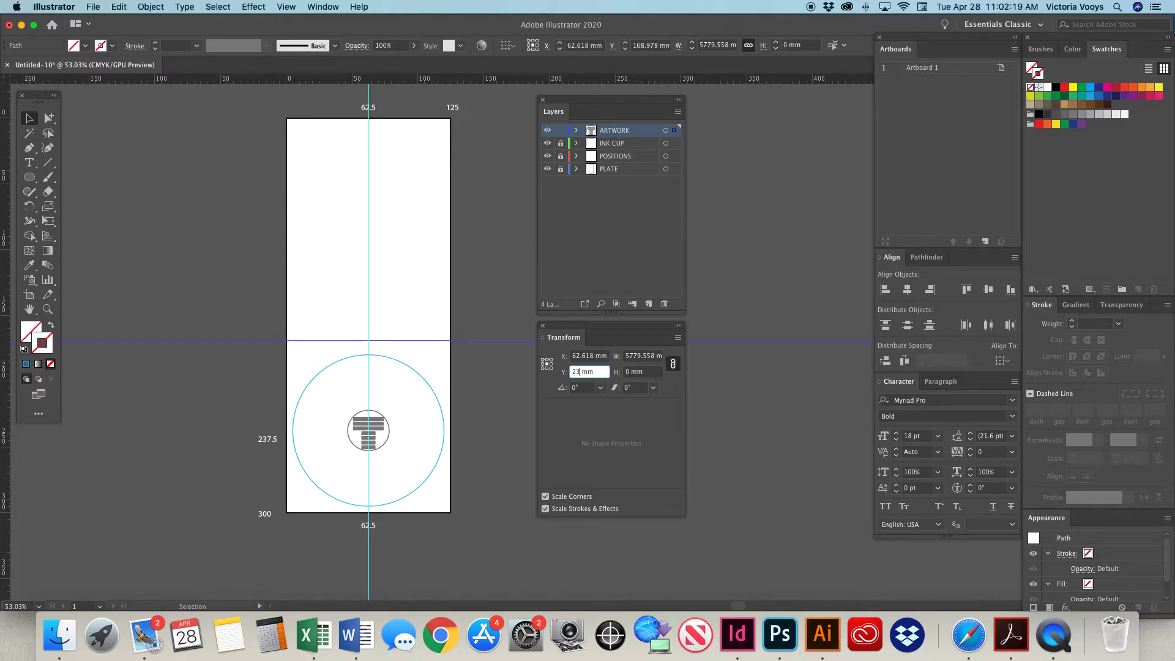
{"action": "key", "text": "Return"}
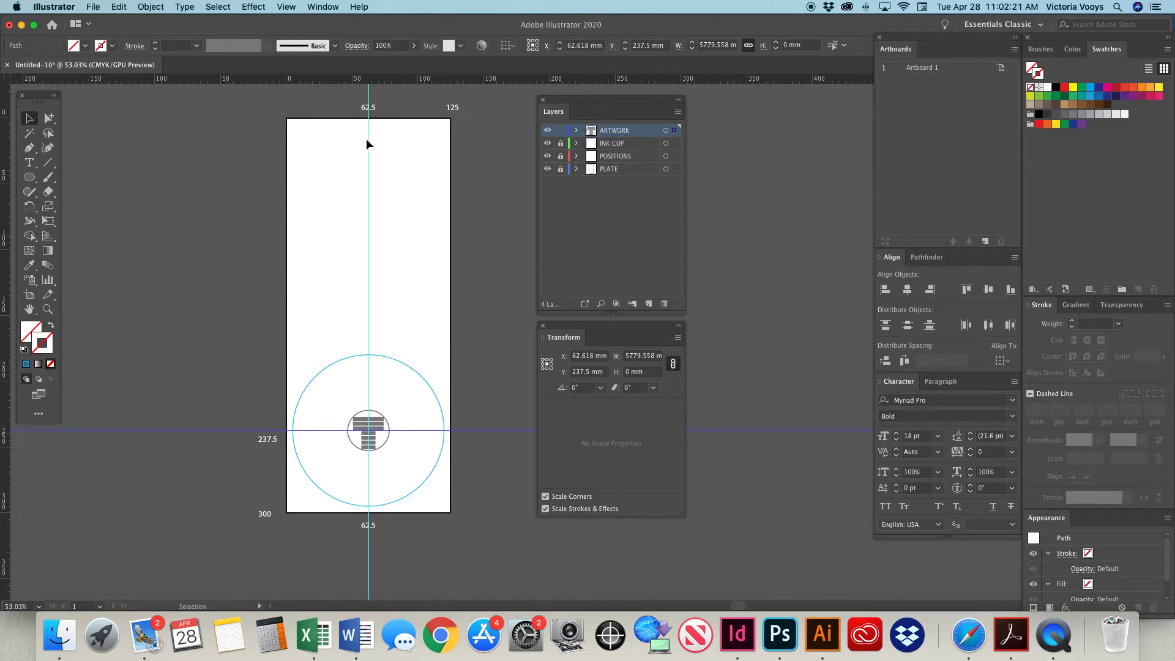
{"action": "left_click", "coordinate": [286, 7]}
{"action": "mouse_move", "coordinate": [373, 439]}
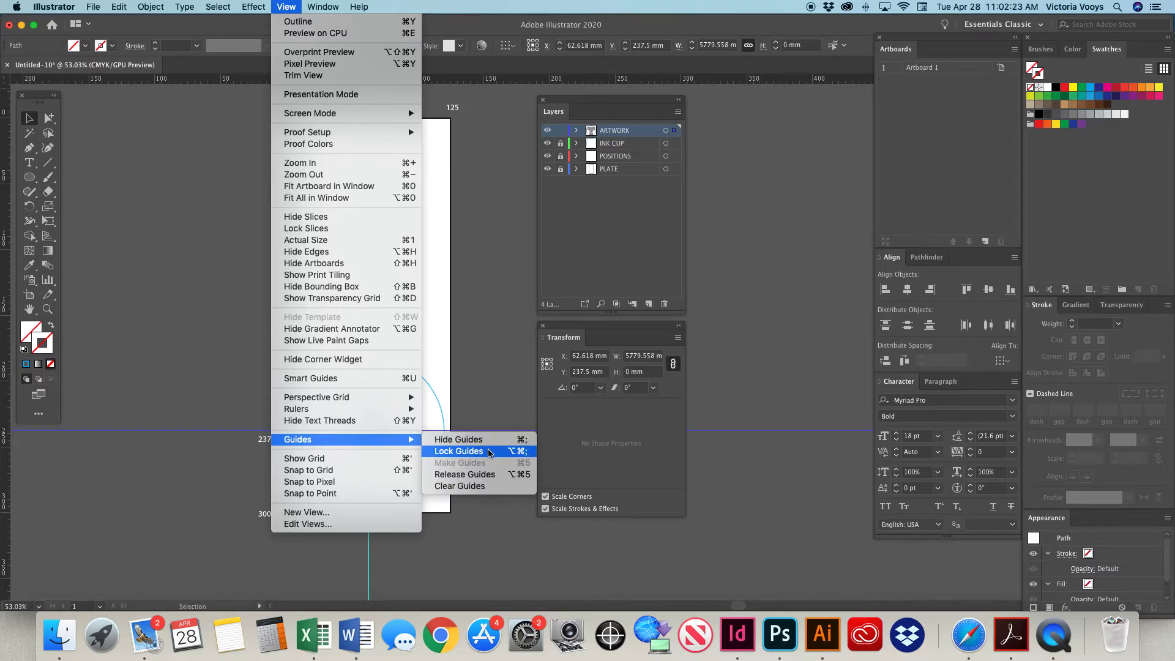
{"action": "left_click", "coordinate": [462, 451]}
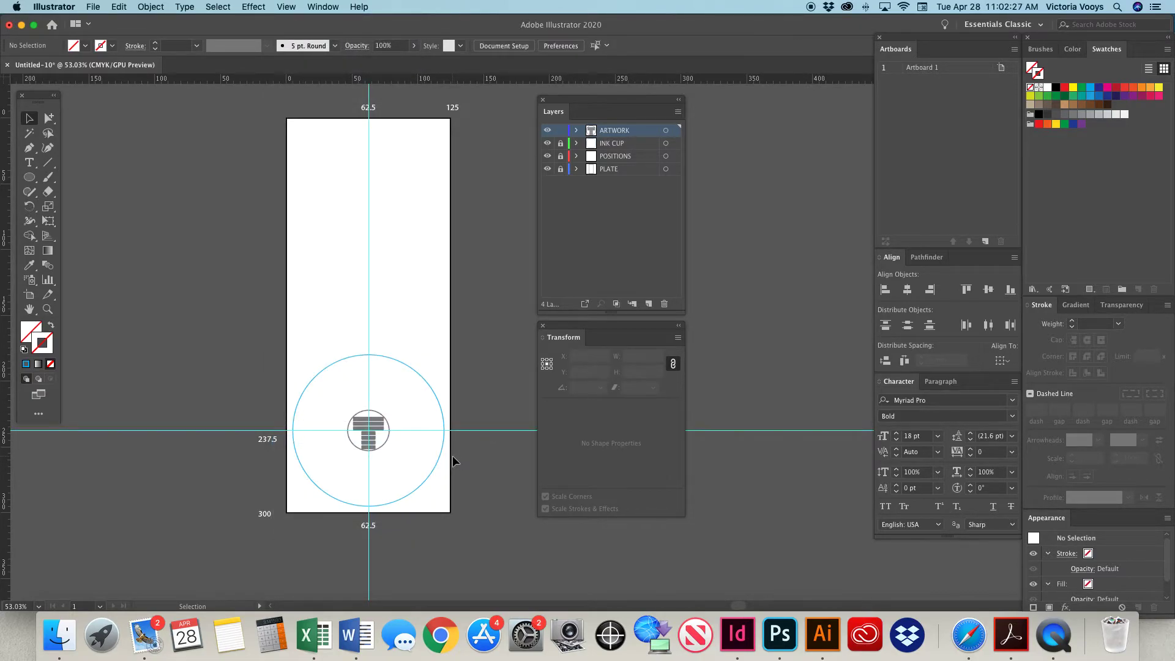
Toggle the visibility of the guides several times and leave them hidden.
{"action": "key", "text": "super+semicolon"}
{"action": "key", "text": "super+semicolon"}
{"action": "key", "text": "super+semicolon"}
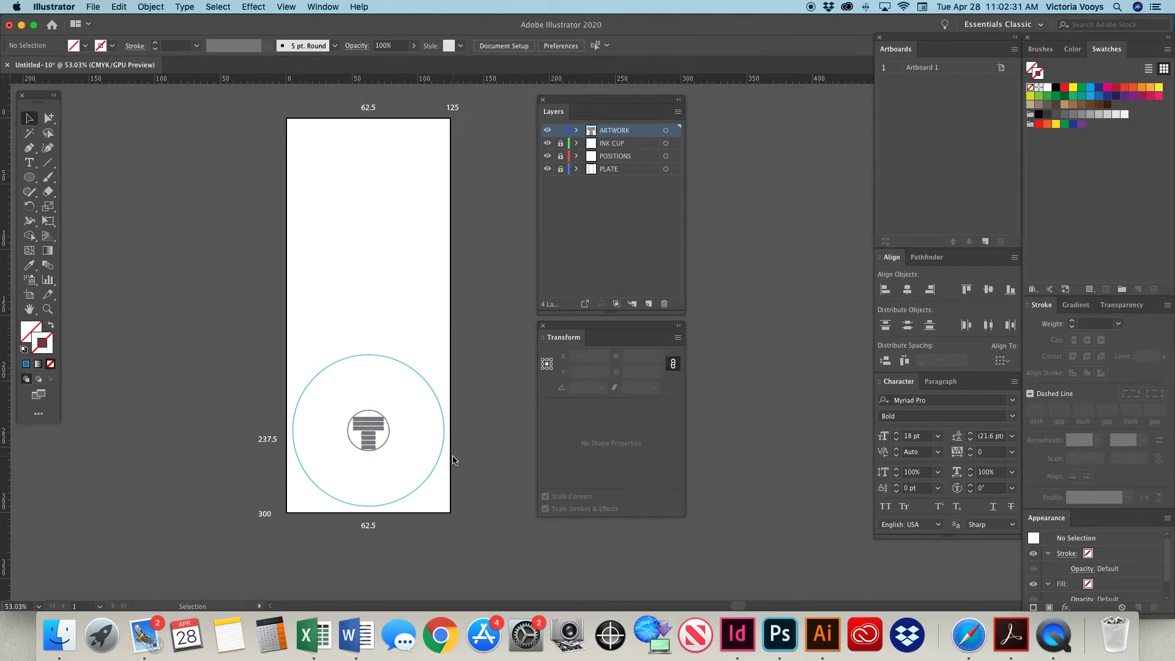
{"action": "left_click", "coordinate": [286, 6]}
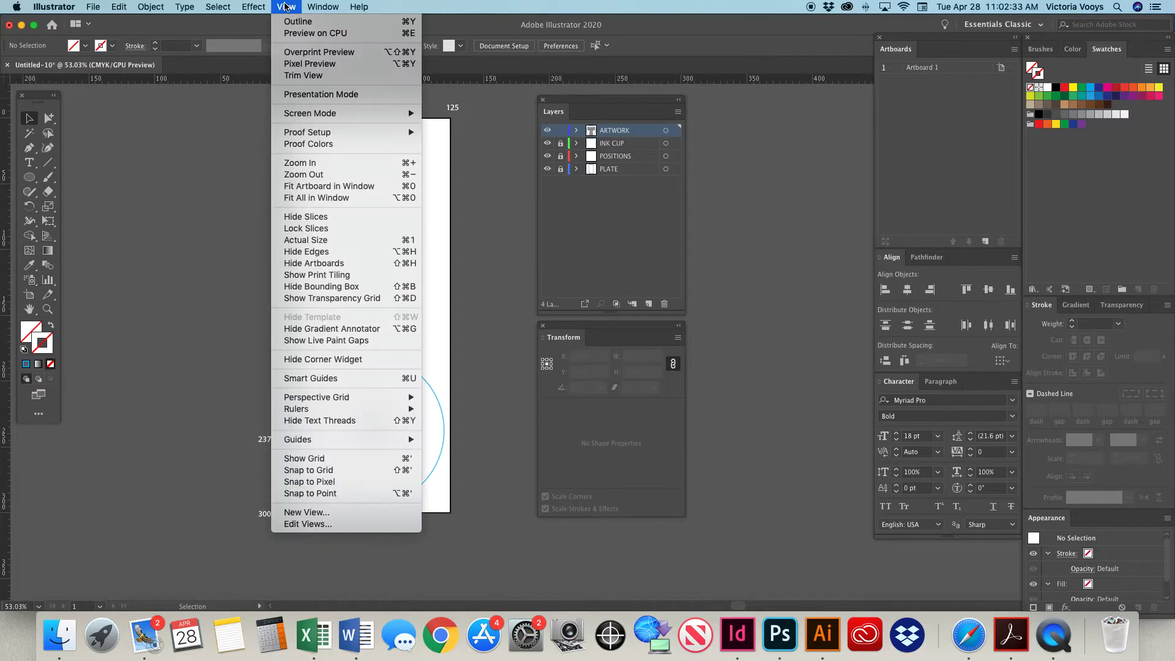
{"action": "mouse_move", "coordinate": [340, 436]}
{"action": "left_click", "coordinate": [459, 441]}
{"action": "left_click", "coordinate": [286, 7]}
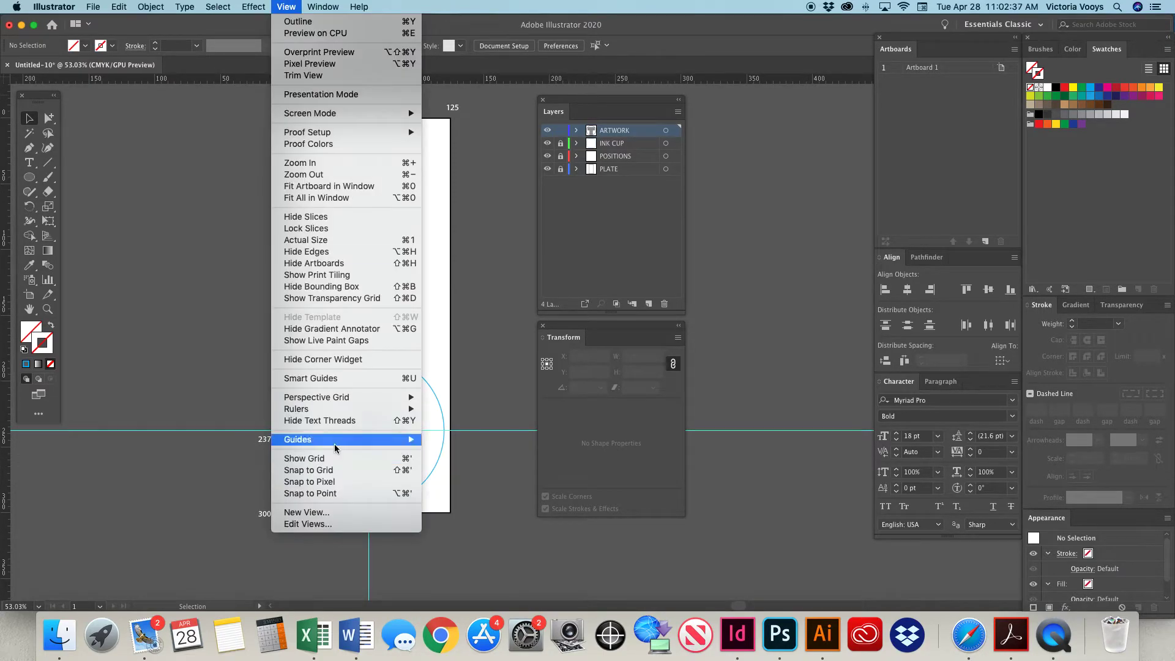
{"action": "mouse_move", "coordinate": [355, 439]}
{"action": "left_click", "coordinate": [478, 440]}
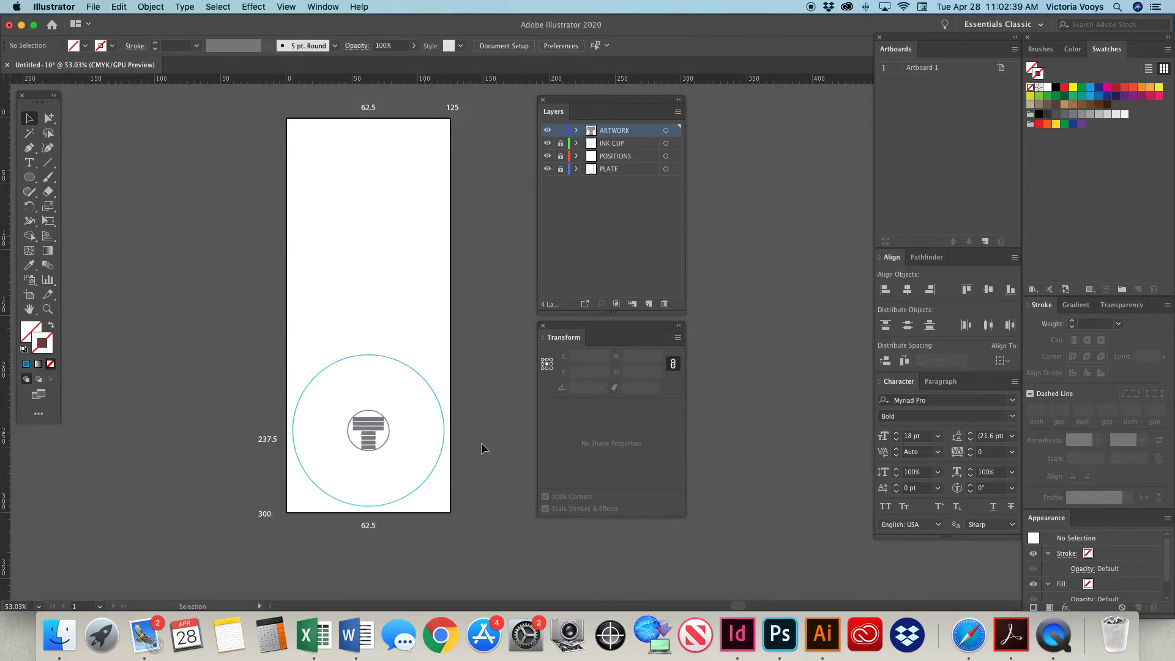
Try setting the logo's width to 45 mm with its proportions unlinked, and undo the resize.
{"action": "left_click", "coordinate": [374, 423]}
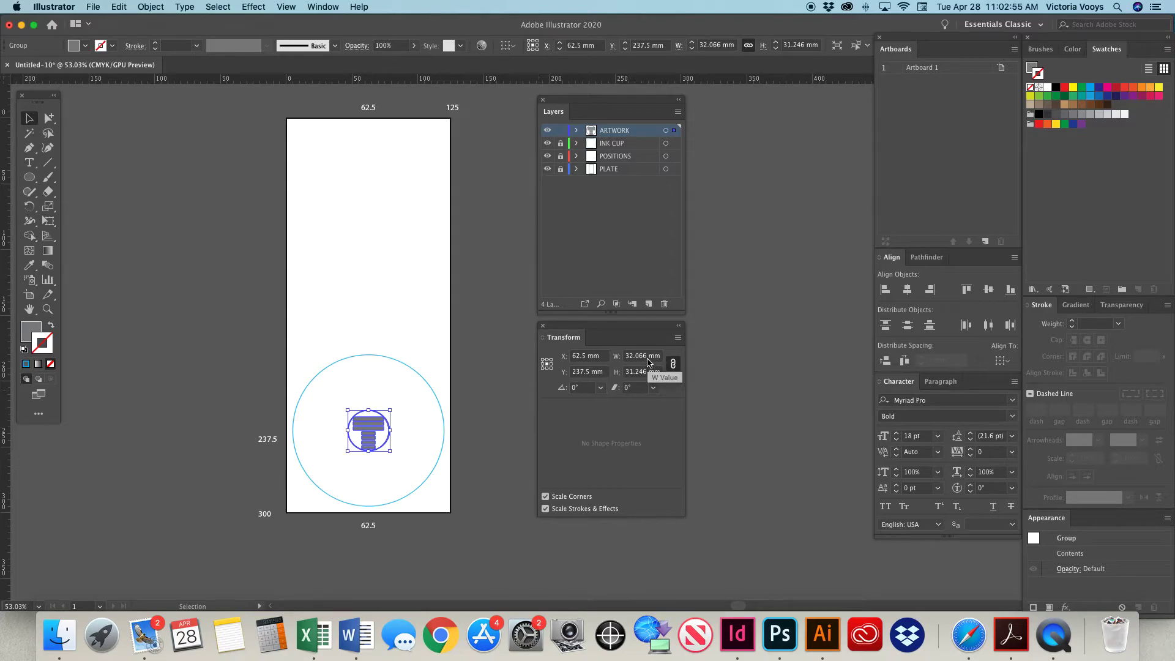
{"action": "left_click", "coordinate": [673, 365]}
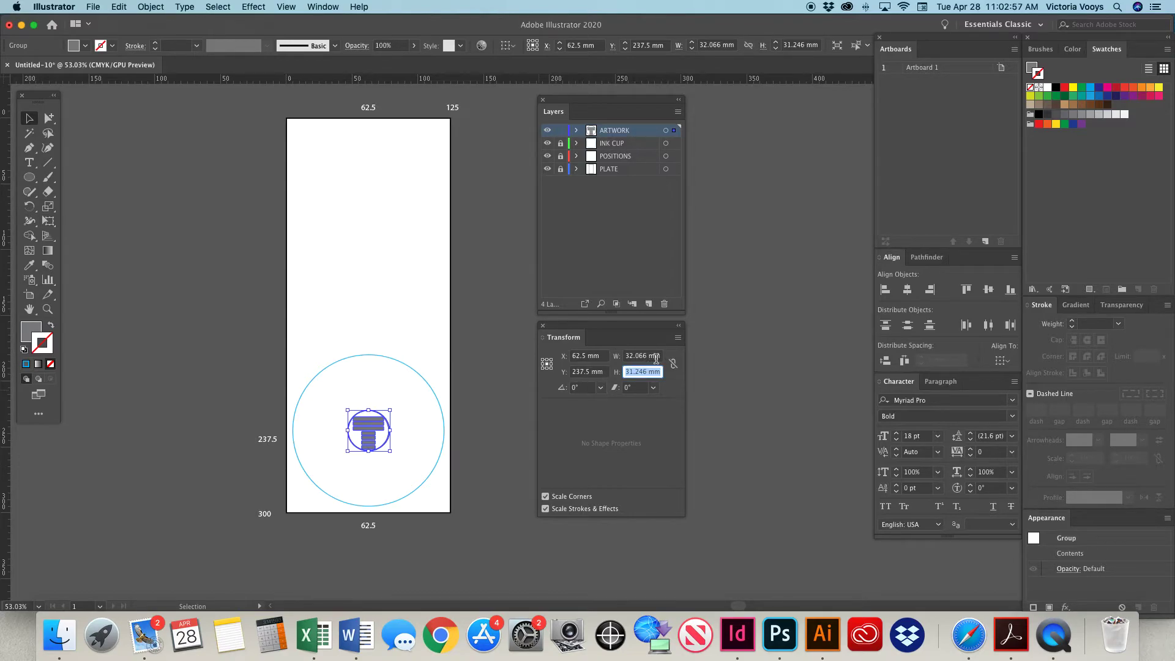
{"action": "left_click", "coordinate": [647, 355]}
{"action": "type", "text": "45mm"}
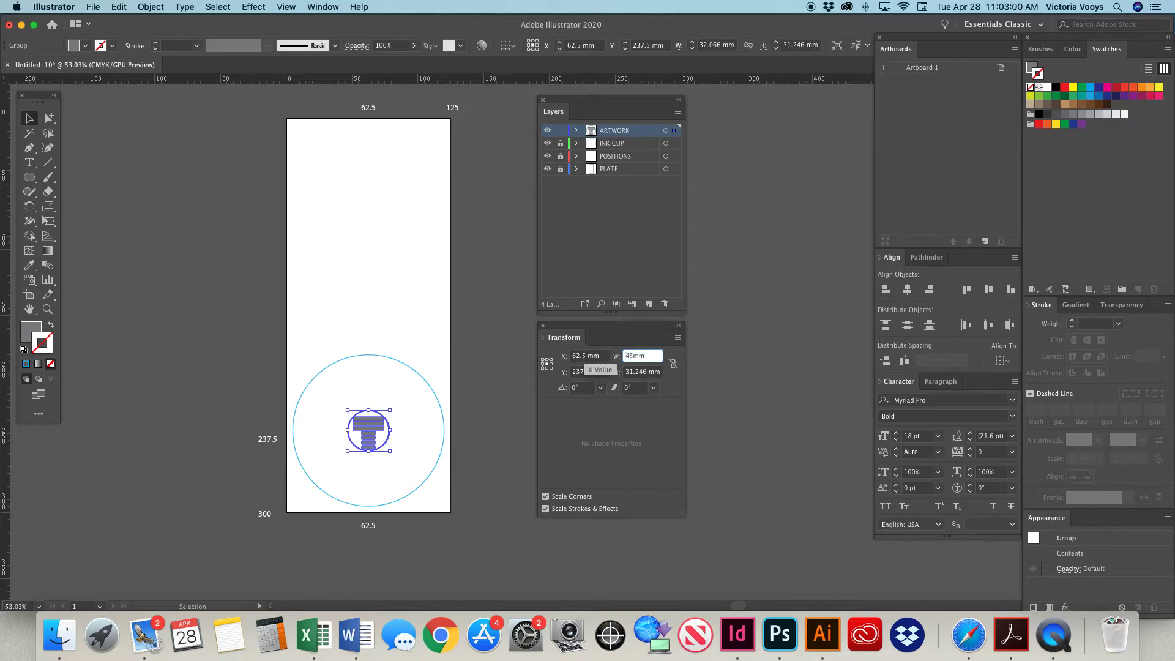
{"action": "key", "text": "Return"}
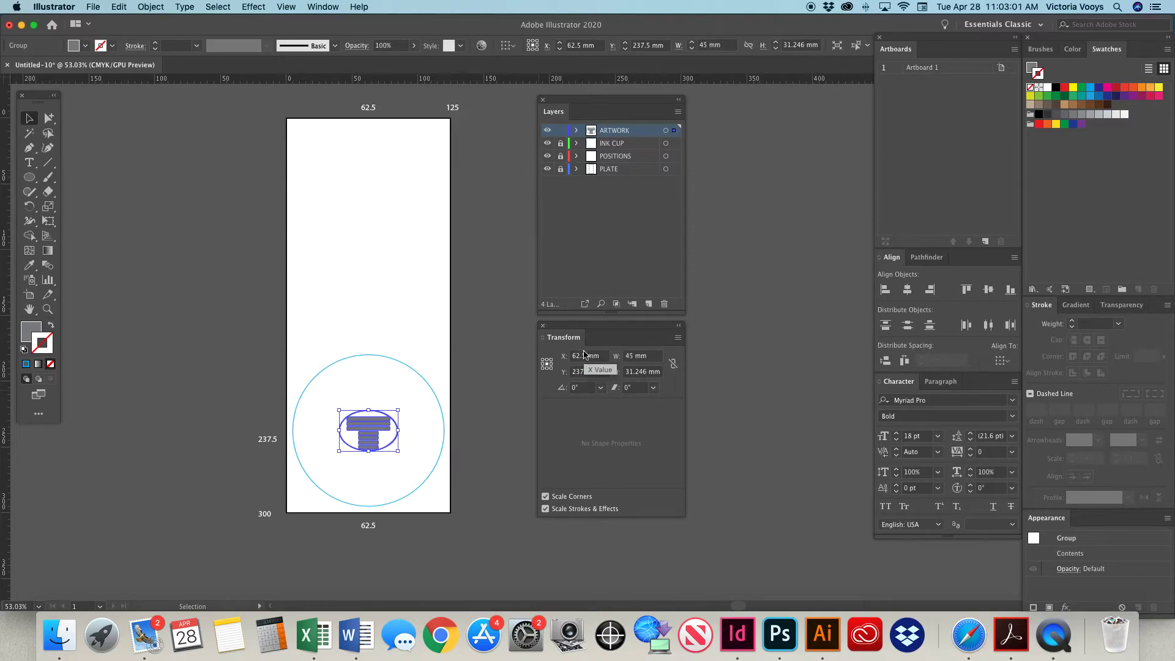
{"action": "key", "text": "super+z"}
Link the logo's width and height proportions again and set its width to 50 mm.
{"action": "left_click", "coordinate": [673, 364]}
{"action": "double_click", "coordinate": [646, 356]}
{"action": "type", "text": "50"}
{"action": "key", "text": "Return"}
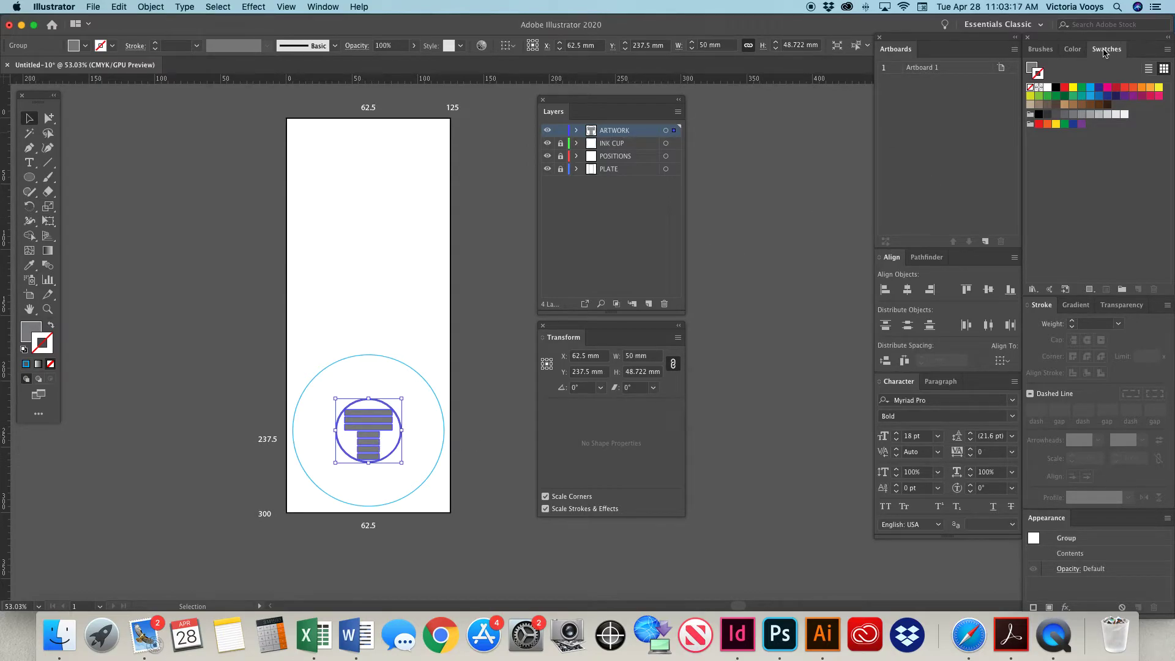
Float the swatches beside the layer list and fill the logo with black.
{"action": "left_click_drag", "start_coordinate": [1106, 49], "coordinate": [673, 119]}
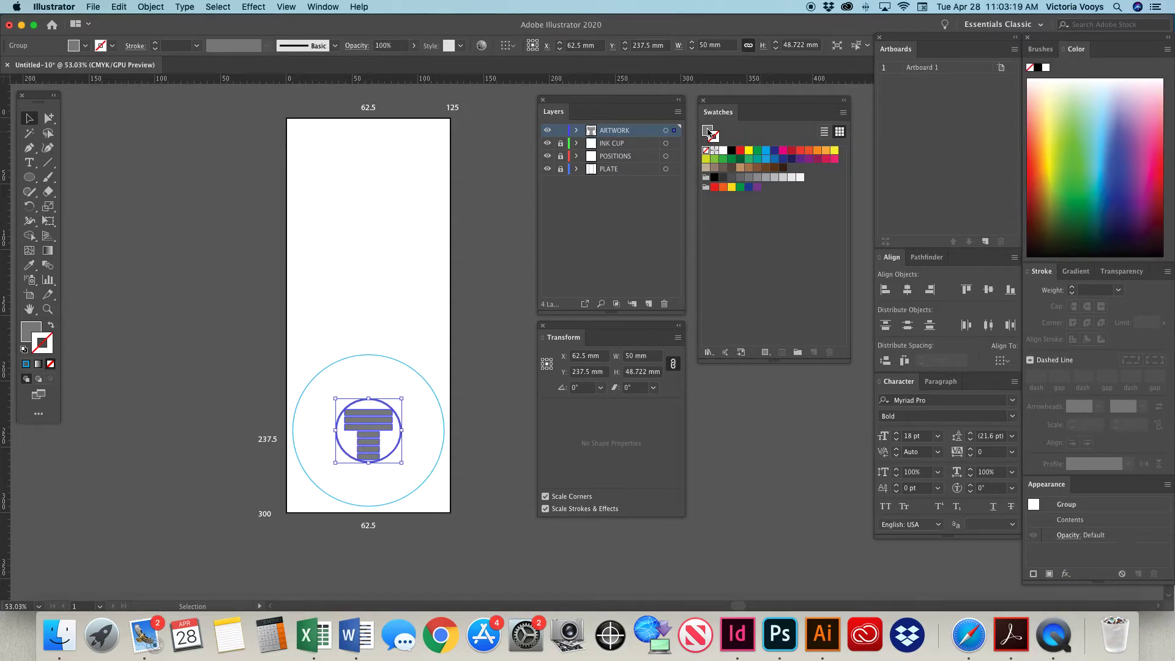
{"action": "left_click", "coordinate": [731, 151]}
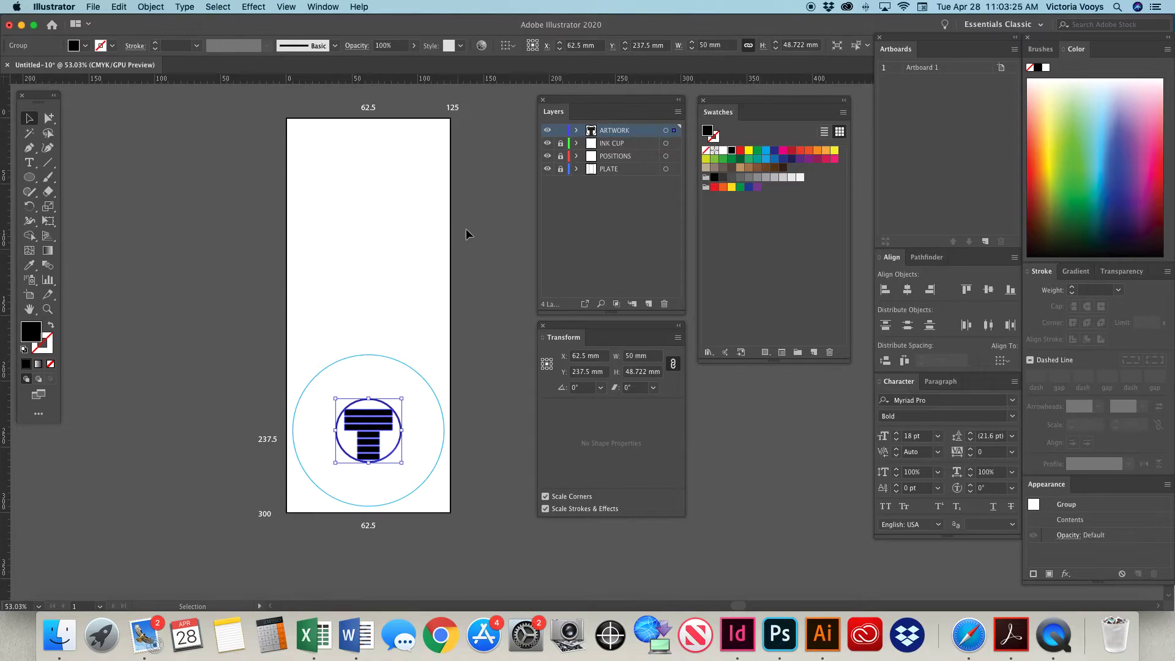
{"action": "left_click", "coordinate": [422, 249]}
{"action": "left_click", "coordinate": [362, 425]}
Unlock the PLATE layer and add the text TOSH LOGO on it, centred near the plate's top edge.
{"action": "left_click", "coordinate": [614, 170]}
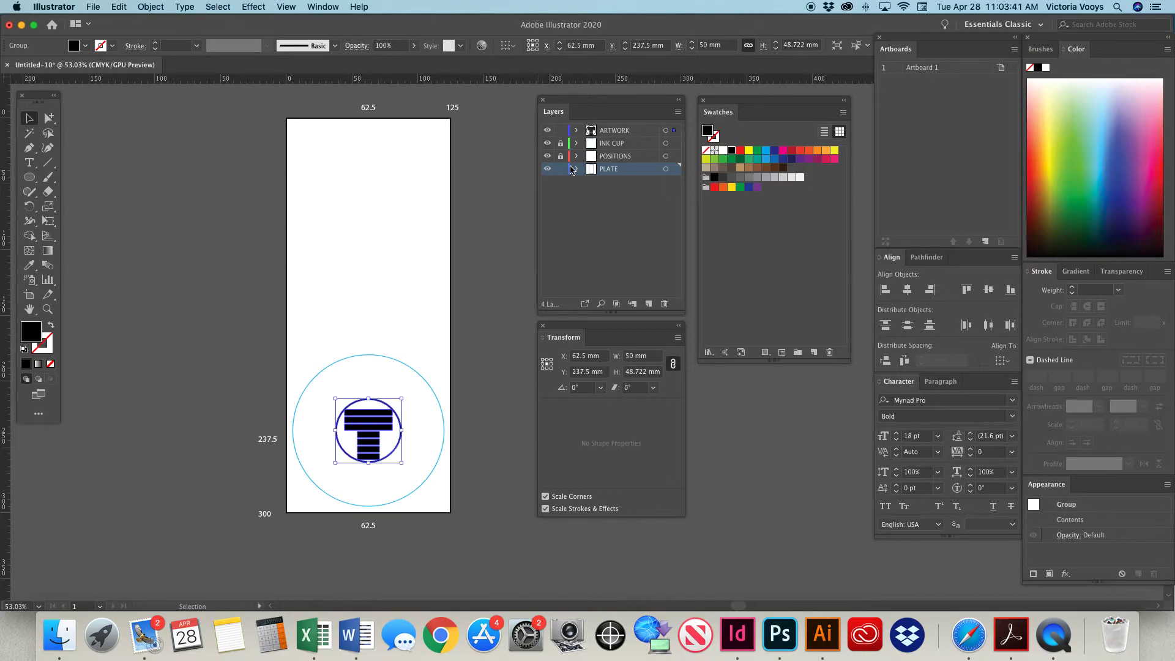
{"action": "left_click", "coordinate": [32, 164]}
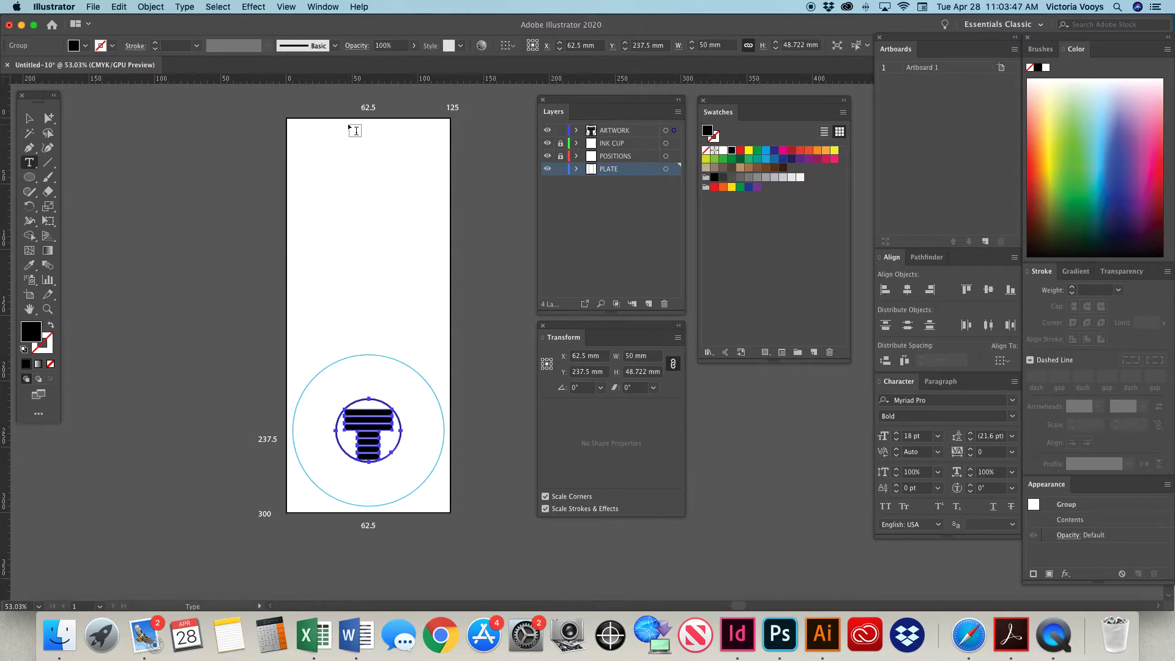
{"action": "left_click", "coordinate": [349, 123]}
{"action": "type", "text": "TOSH LOGO"}
{"action": "left_click", "coordinate": [29, 119]}
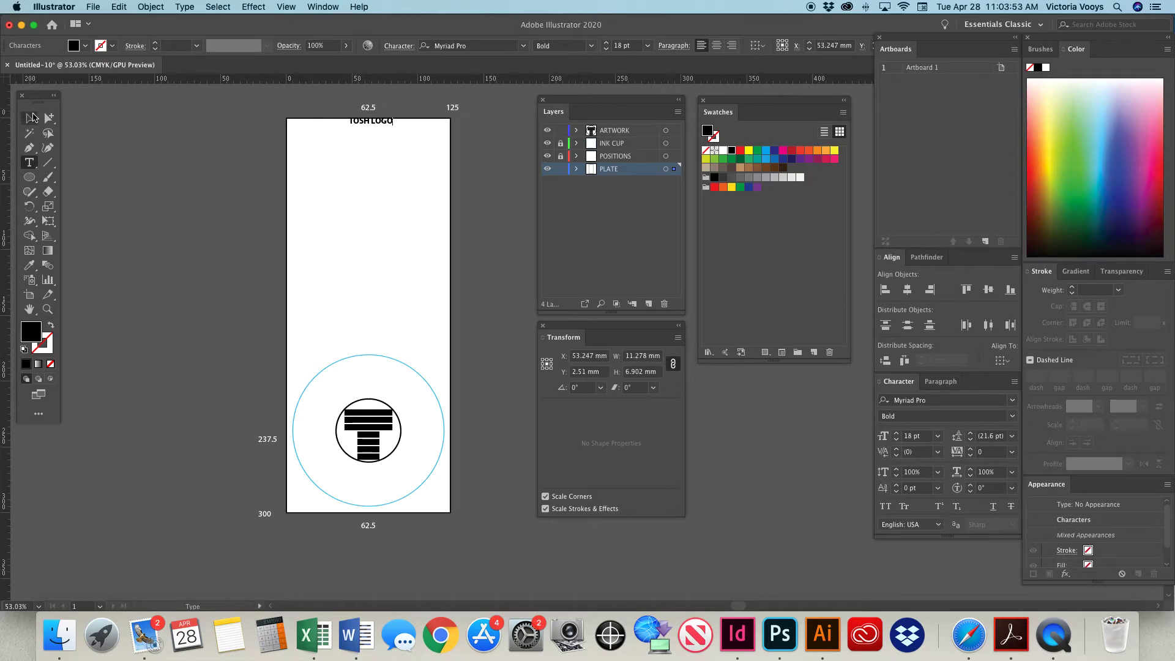
{"action": "left_click_drag", "start_coordinate": [355, 124], "coordinate": [352, 131]}
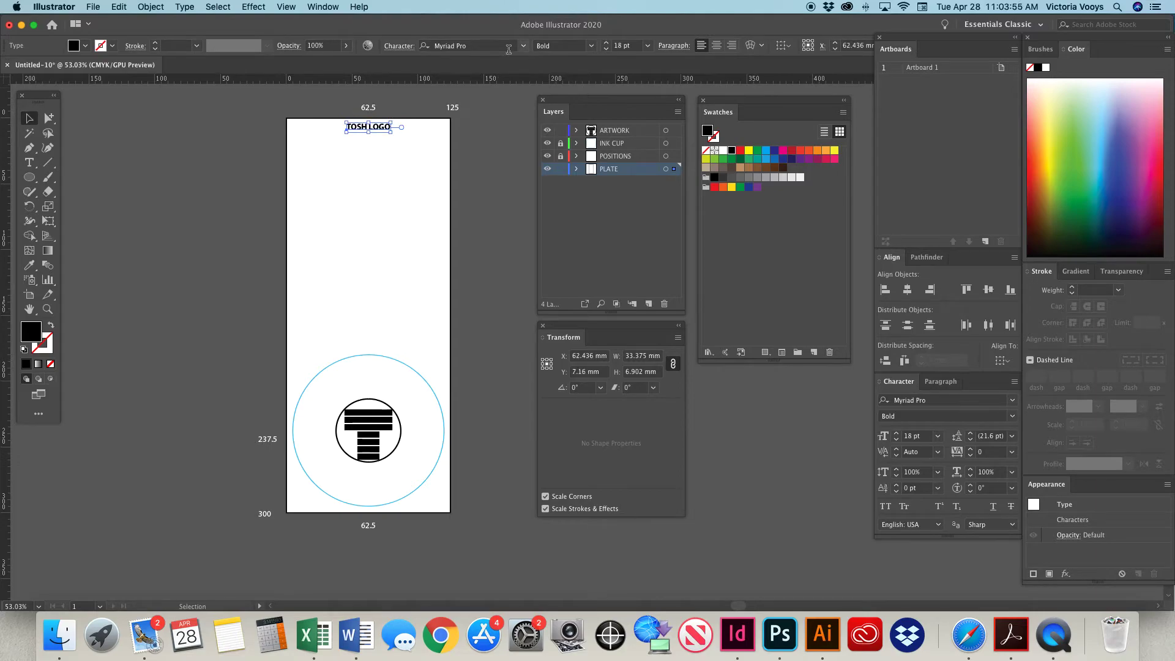
Reduce the TOSH LOGO text to 11 pt and place it just inside the plate's top edge, centred.
{"action": "left_click", "coordinate": [606, 50]}
{"action": "left_click", "coordinate": [605, 50]}
{"action": "left_click", "coordinate": [605, 50]}
{"action": "left_click", "coordinate": [605, 49]}
{"action": "left_click", "coordinate": [606, 50]}
{"action": "left_click", "coordinate": [606, 49]}
{"action": "left_click", "coordinate": [606, 50]}
{"action": "mouse_move", "coordinate": [370, 128]}
{"action": "left_mouse_down"}
{"action": "mouse_move", "coordinate": [379, 125]}
{"action": "mouse_move", "coordinate": [346, 483]}
{"action": "mouse_move", "coordinate": [309, 499]}
{"action": "mouse_move", "coordinate": [312, 510]}
{"action": "mouse_move", "coordinate": [363, 472]}
{"action": "mouse_move", "coordinate": [320, 508]}
{"action": "mouse_move", "coordinate": [377, 135]}
{"action": "left_mouse_up"}
{"action": "left_click_drag", "start_coordinate": [374, 120], "coordinate": [377, 120]}
{"action": "left_click", "coordinate": [479, 226]}
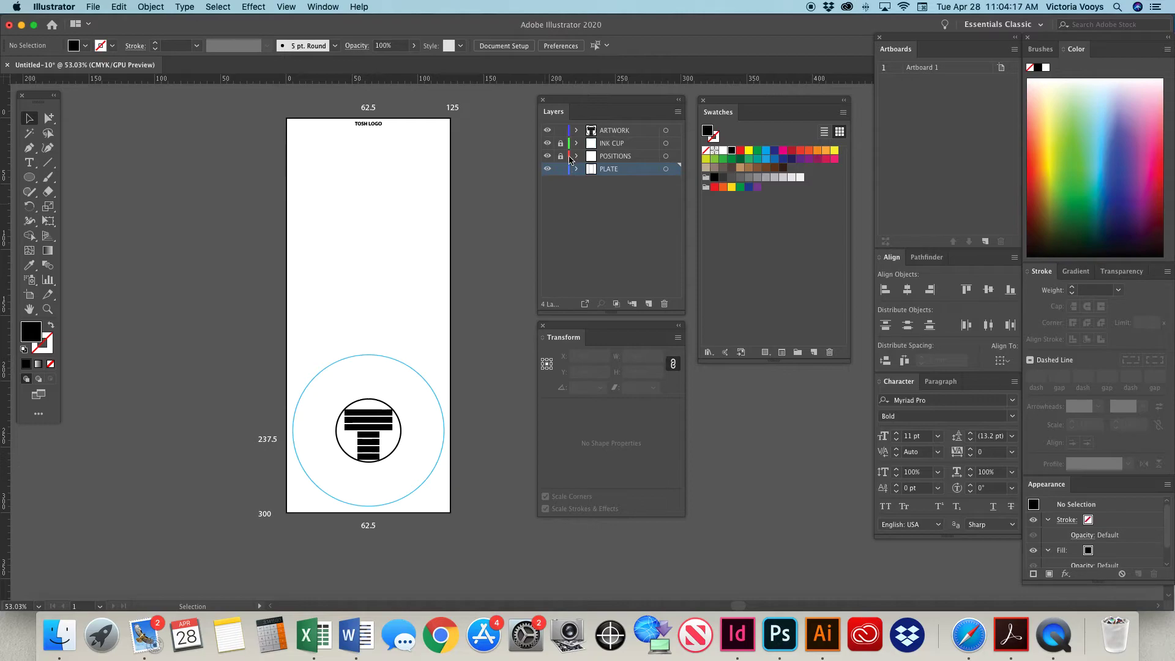
Hide the INK CUP and POSITIONS layers and select the plate outline, title text and logo together.
{"action": "left_click", "coordinate": [548, 144]}
{"action": "left_click", "coordinate": [548, 156]}
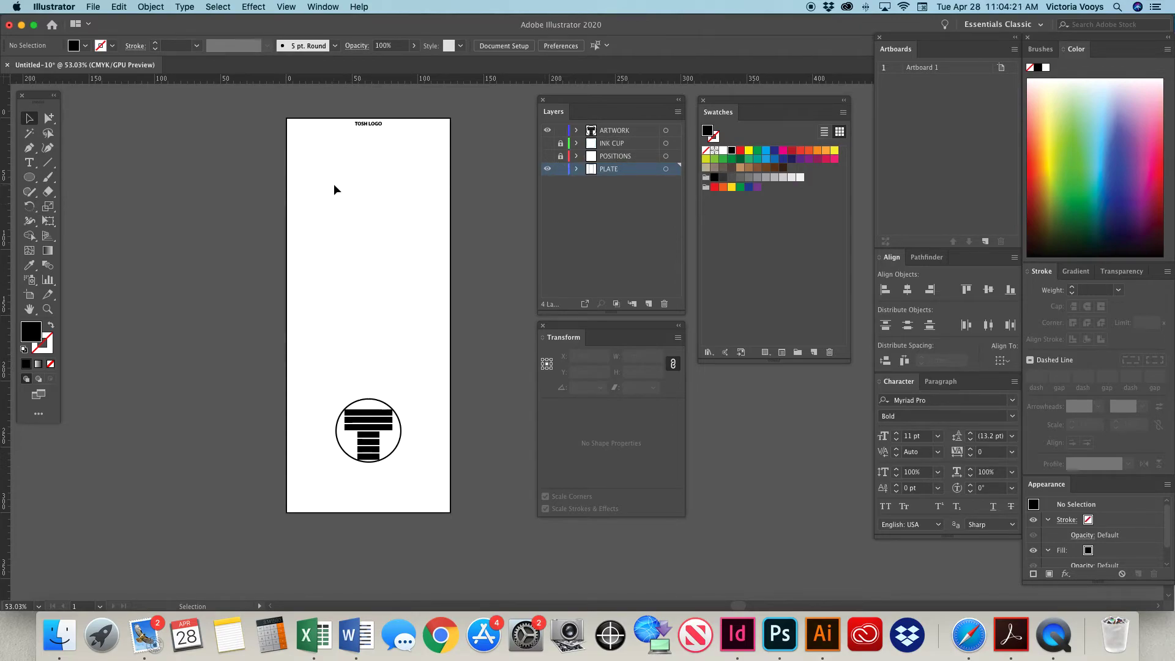
{"action": "left_click_drag", "start_coordinate": [271, 107], "coordinate": [469, 537]}
{"action": "left_click_drag", "start_coordinate": [468, 535], "coordinate": [468, 535]}
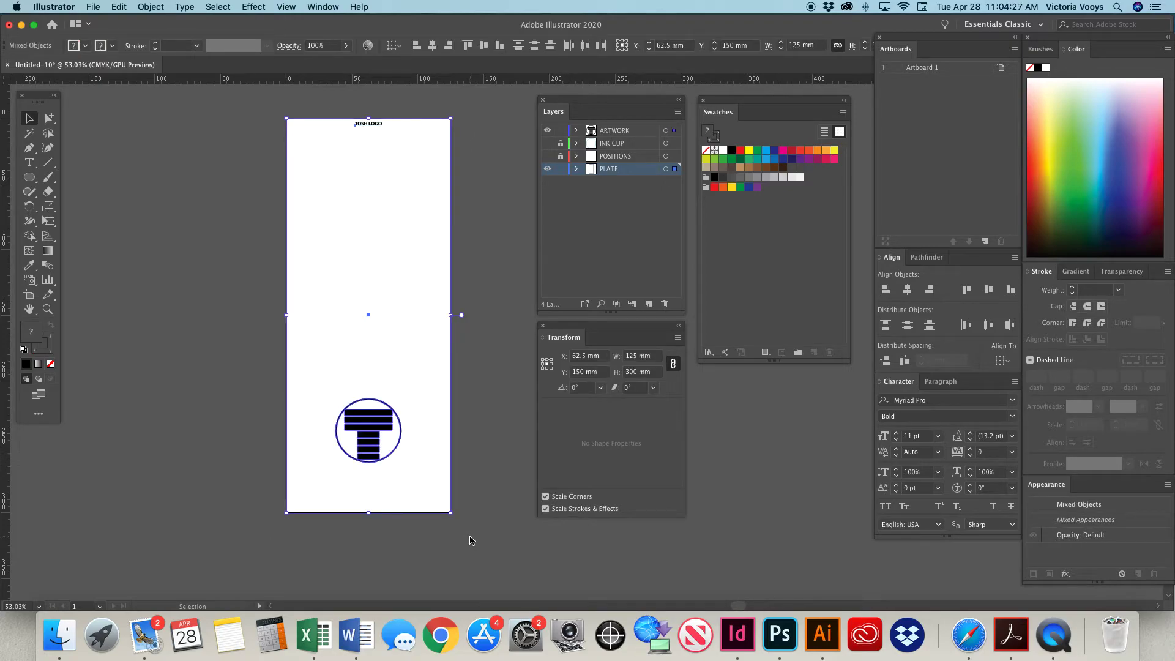
{"action": "left_click", "coordinate": [491, 287]}
{"action": "left_click_drag", "start_coordinate": [261, 111], "coordinate": [457, 526]}
{"action": "left_click", "coordinate": [481, 268]}
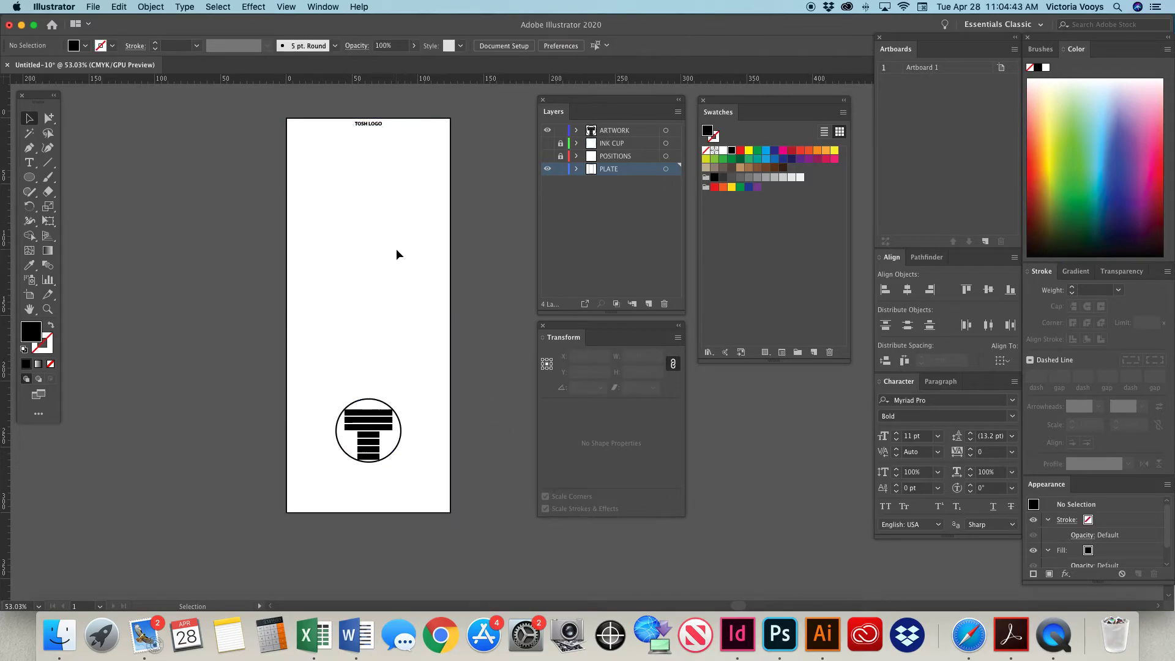
{"action": "left_click_drag", "start_coordinate": [262, 113], "coordinate": [479, 542]}
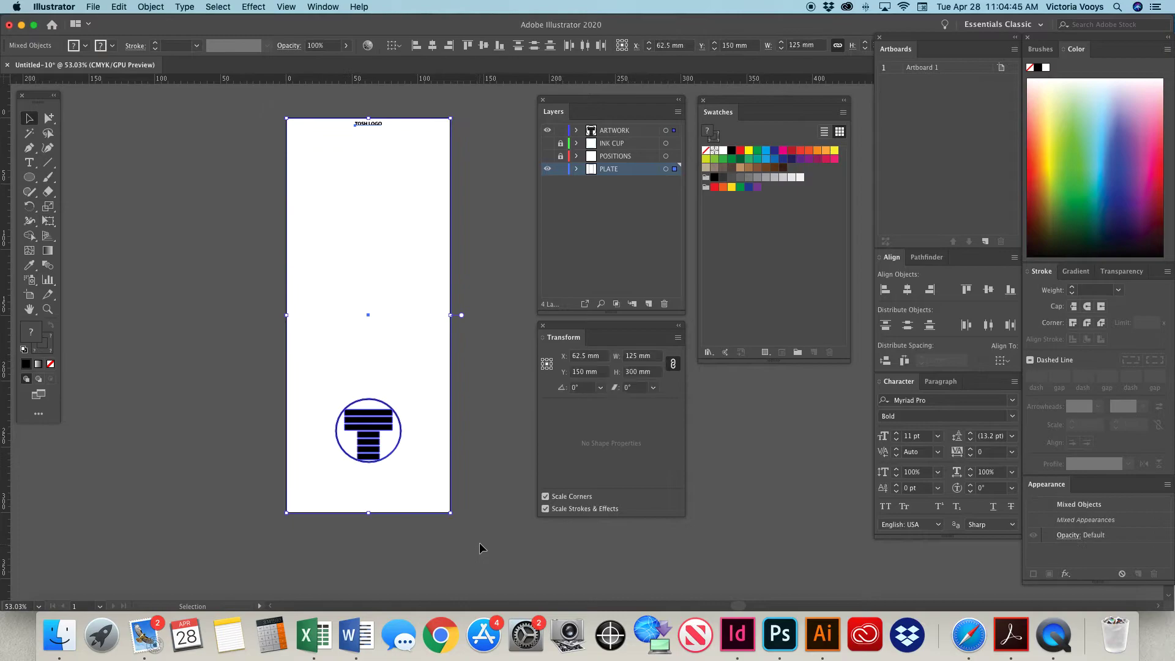
Reflect the selected plate outline, title and logo across the vertical axis.
{"action": "left_click", "coordinate": [150, 6]}
{"action": "mouse_move", "coordinate": [196, 22]}
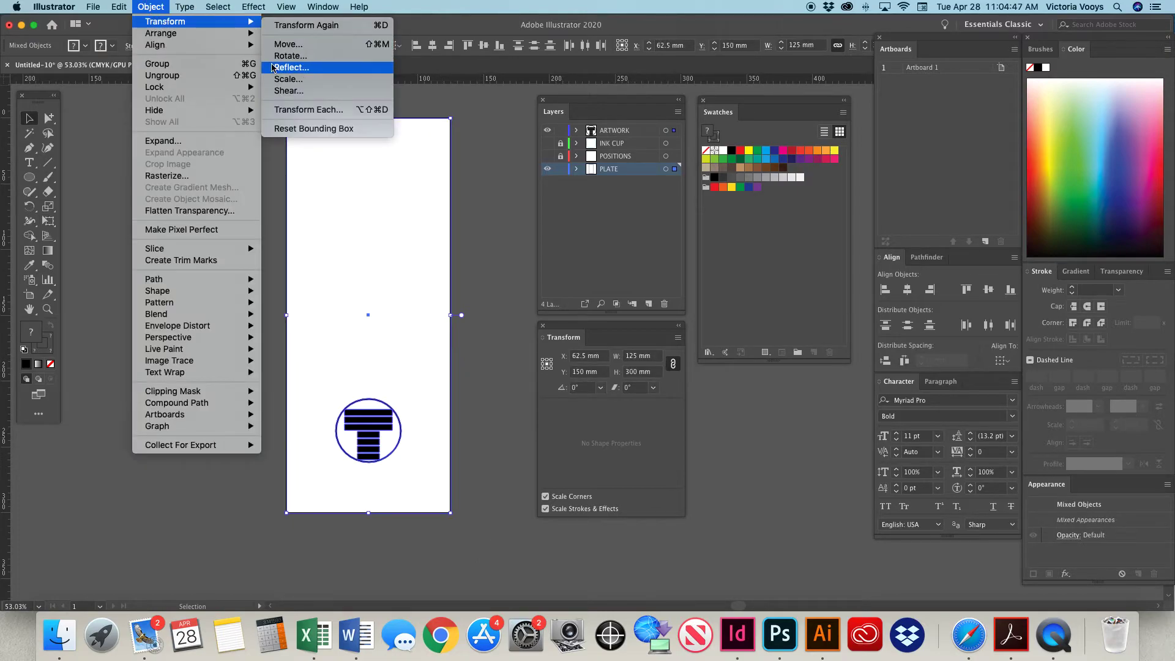
{"action": "left_click", "coordinate": [290, 67]}
{"action": "left_click", "coordinate": [393, 257]}
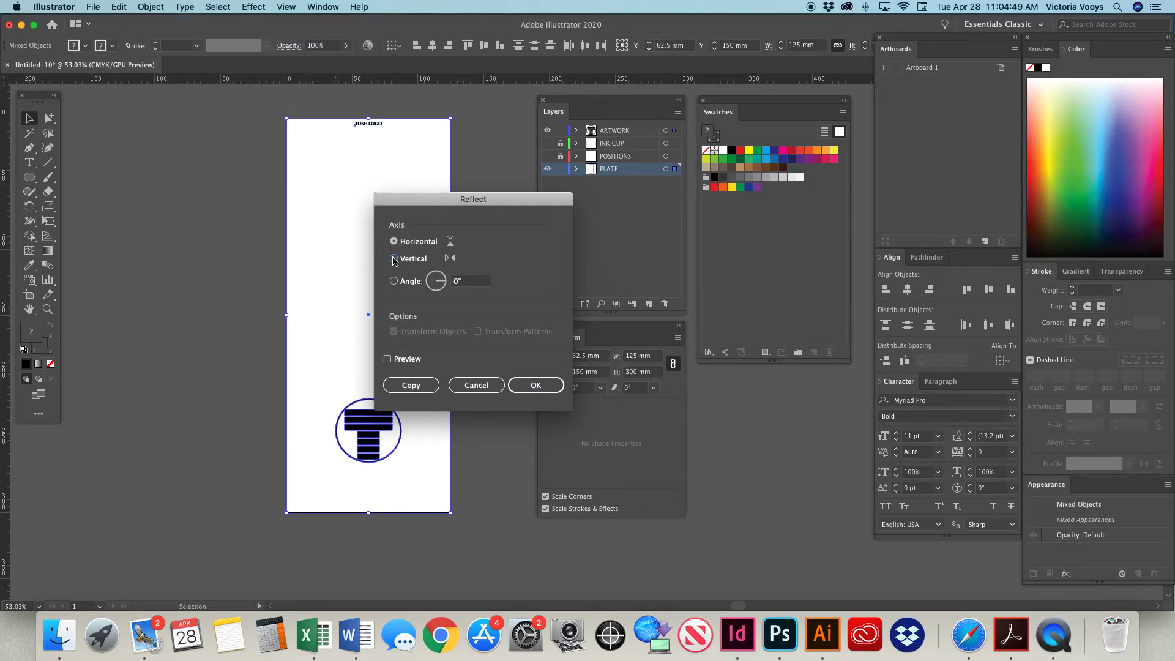
{"action": "left_click", "coordinate": [557, 387]}
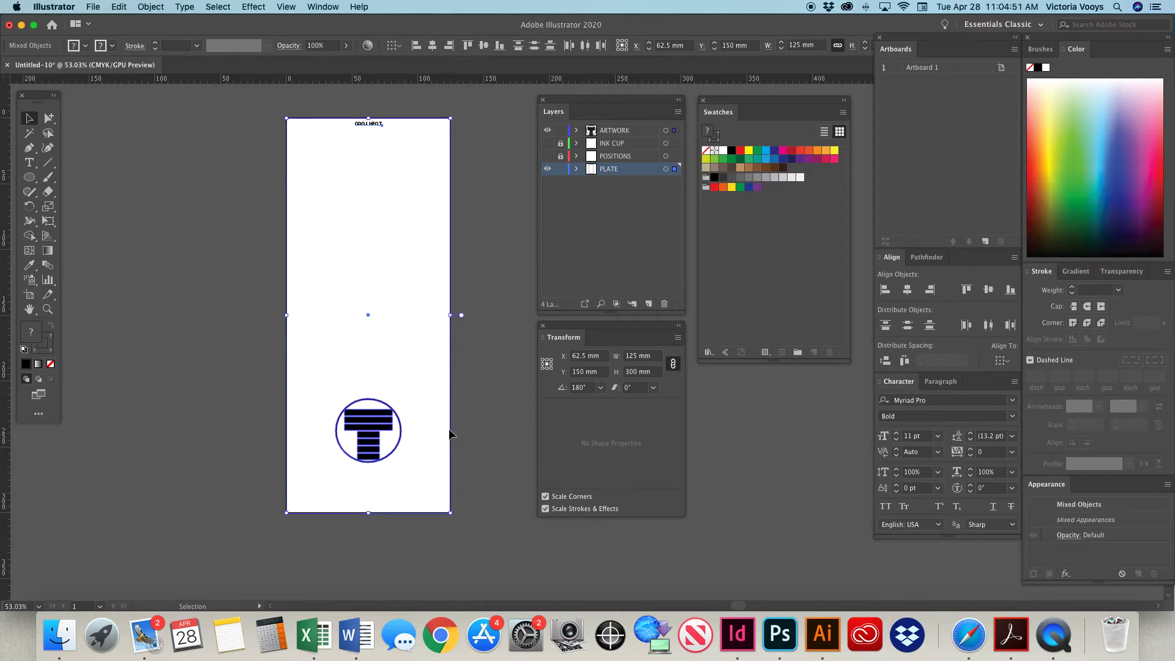
Mirror the plate outline, title and logo across the vertical axis a second time and clear the selection.
{"action": "left_click", "coordinate": [154, 7]}
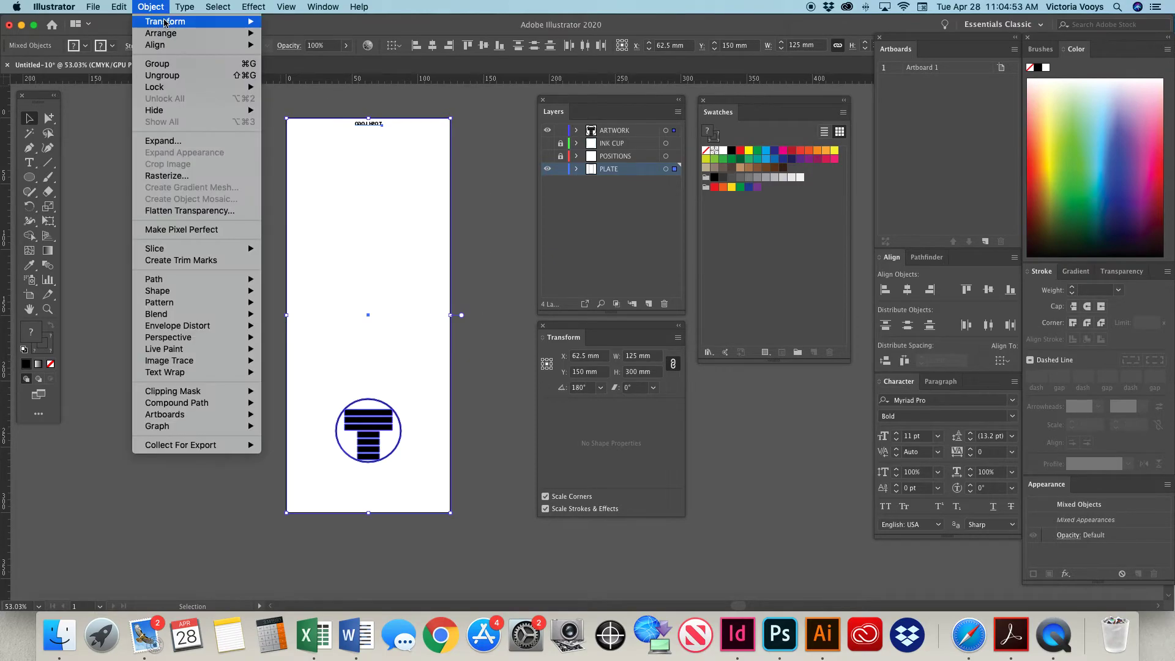
{"action": "mouse_move", "coordinate": [164, 31]}
{"action": "mouse_move", "coordinate": [202, 22]}
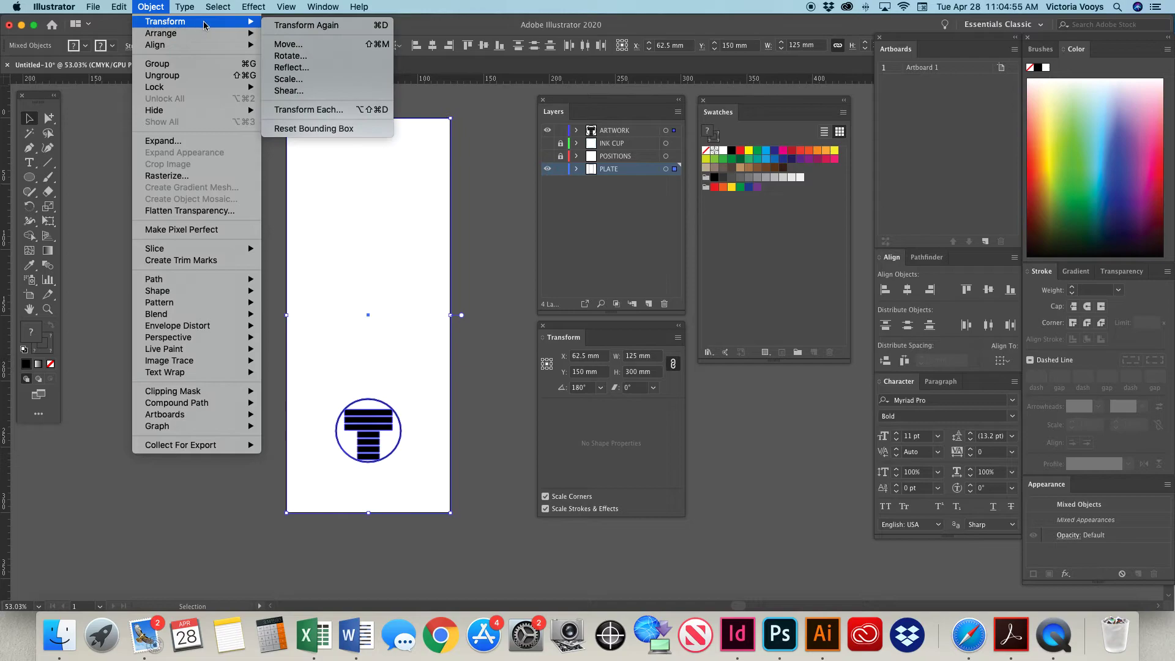
{"action": "left_click", "coordinate": [287, 68]}
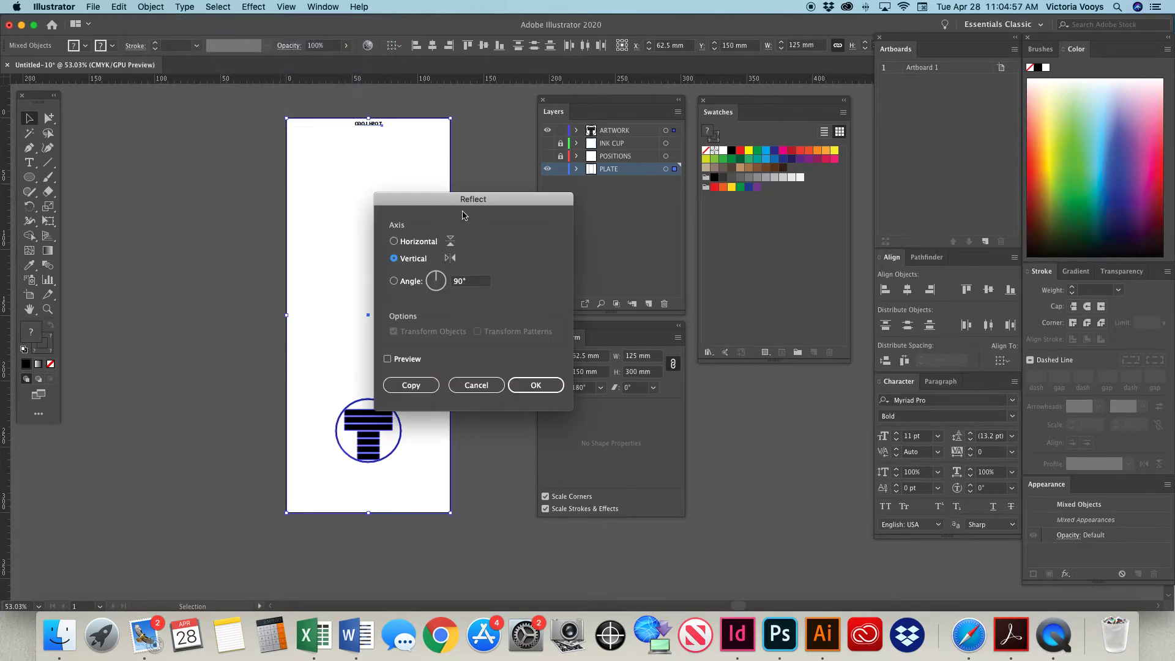
{"action": "left_click", "coordinate": [526, 384]}
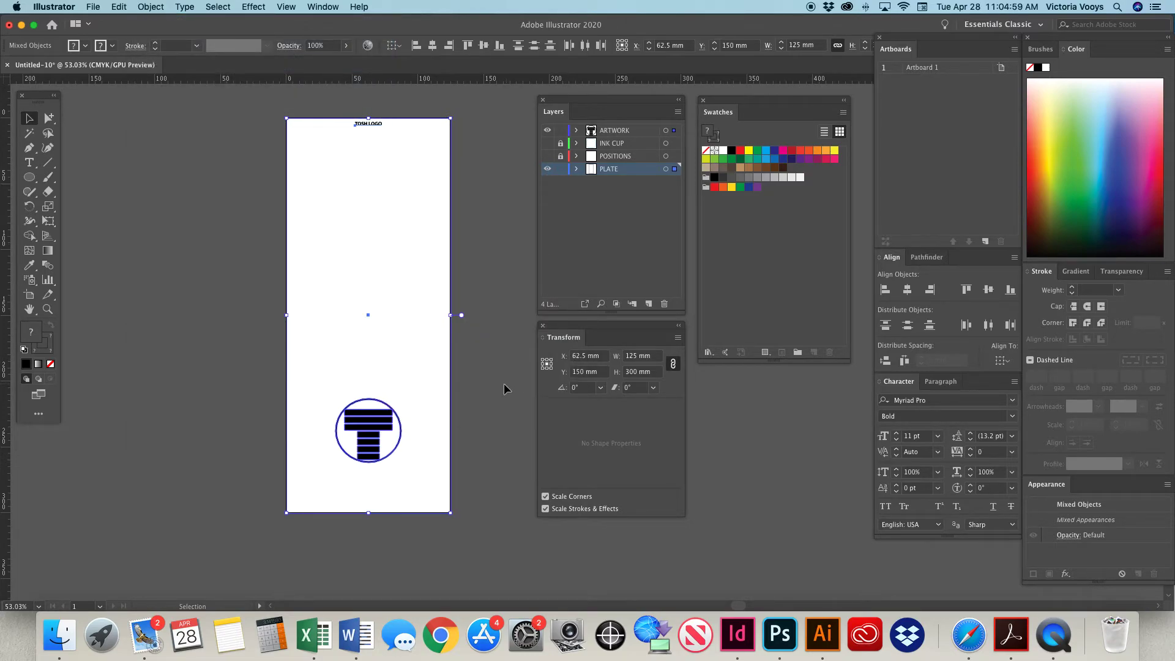
{"action": "left_click", "coordinate": [504, 383]}
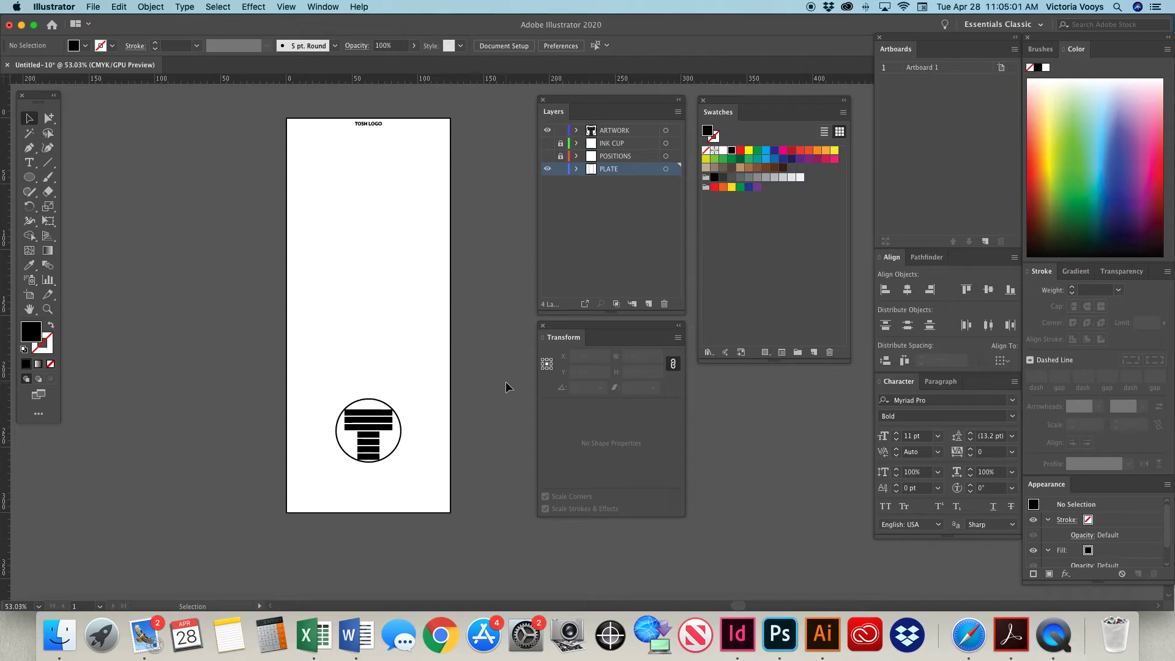
Make the INK CUP and POSITIONS layers visible again.
{"action": "scroll", "coordinate": [462, 300], "scroll_direction": "right", "scroll_amount": 5}
{"action": "scroll", "coordinate": [462, 306], "scroll_direction": "right", "scroll_amount": 1}
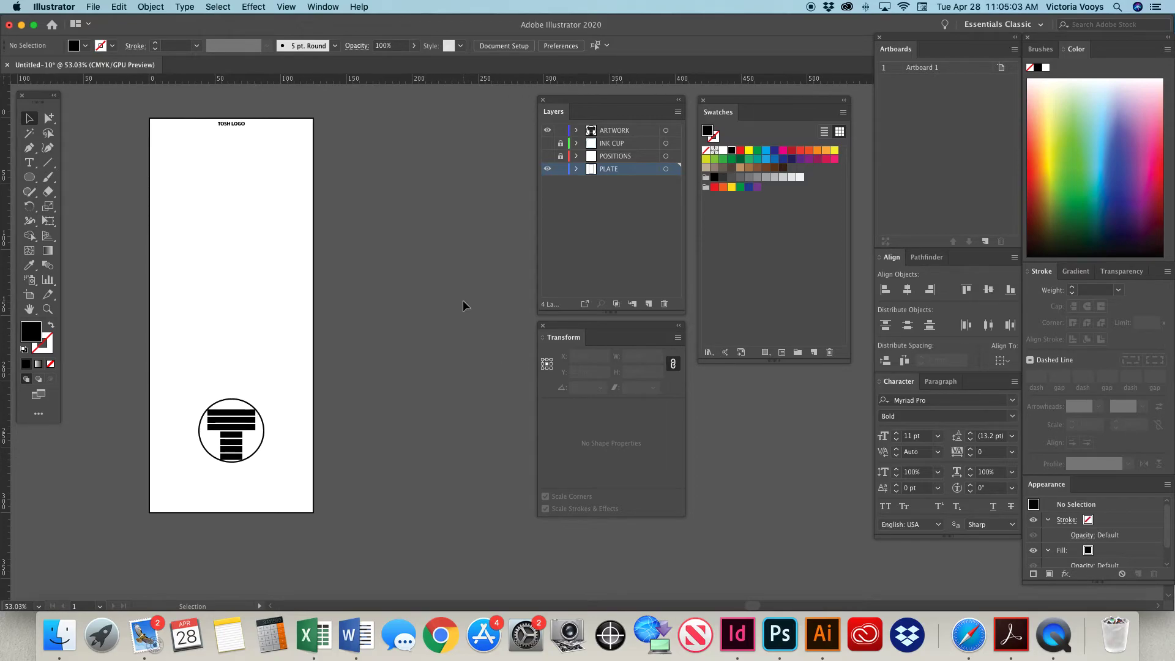
{"action": "mouse_move", "coordinate": [725, 113]}
{"action": "left_mouse_down"}
{"action": "mouse_move", "coordinate": [1101, 91]}
{"action": "mouse_move", "coordinate": [904, 128]}
{"action": "mouse_move", "coordinate": [735, 110]}
{"action": "left_mouse_up"}
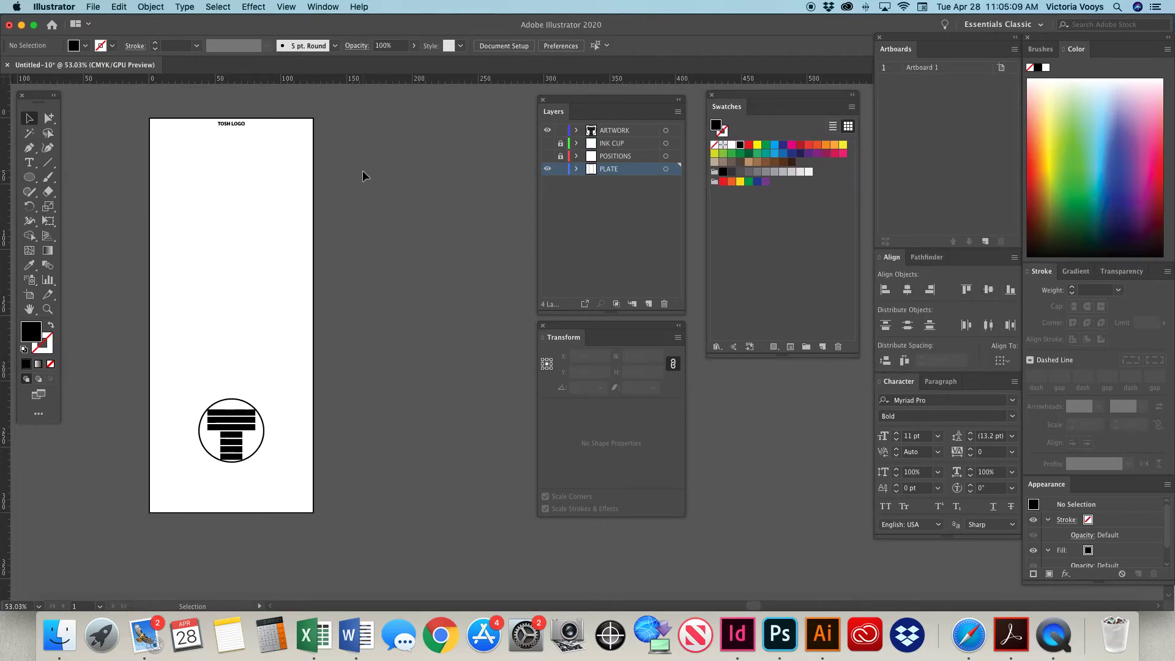
{"action": "left_click_drag", "start_coordinate": [546, 145], "coordinate": [547, 156]}
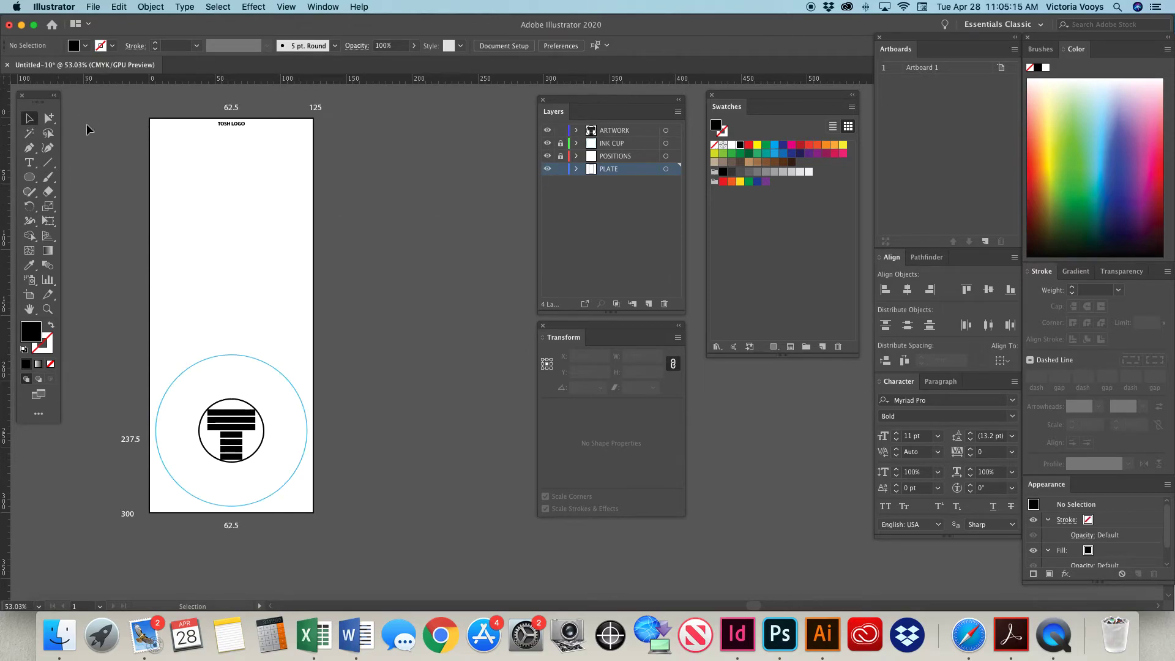
{"action": "left_click_drag", "start_coordinate": [38, 100], "coordinate": [34, 95]}
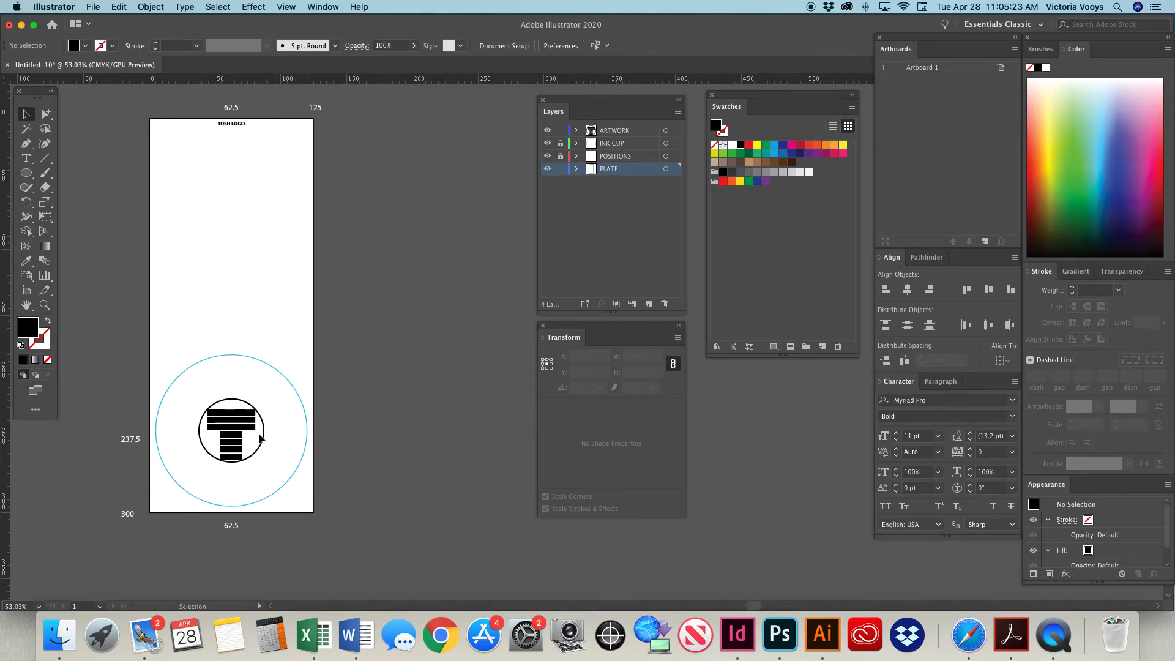
Delete the black logo from the plate and open the file TOSH T logo_3C.ai.
{"action": "left_click", "coordinate": [238, 431]}
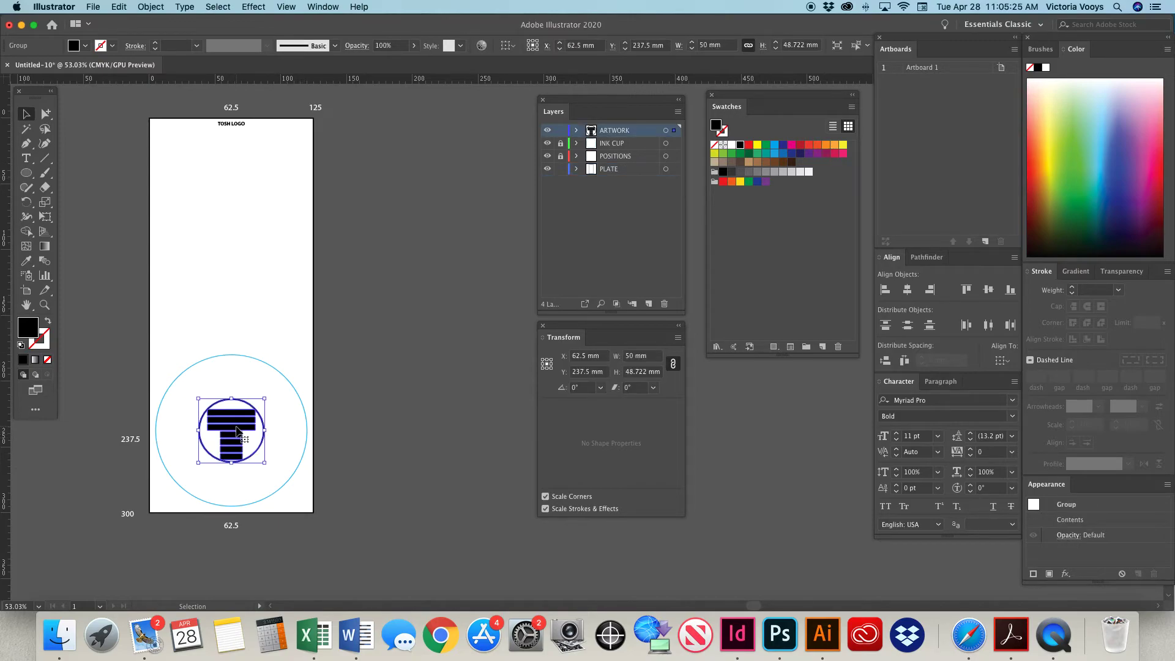
{"action": "key", "text": "Delete"}
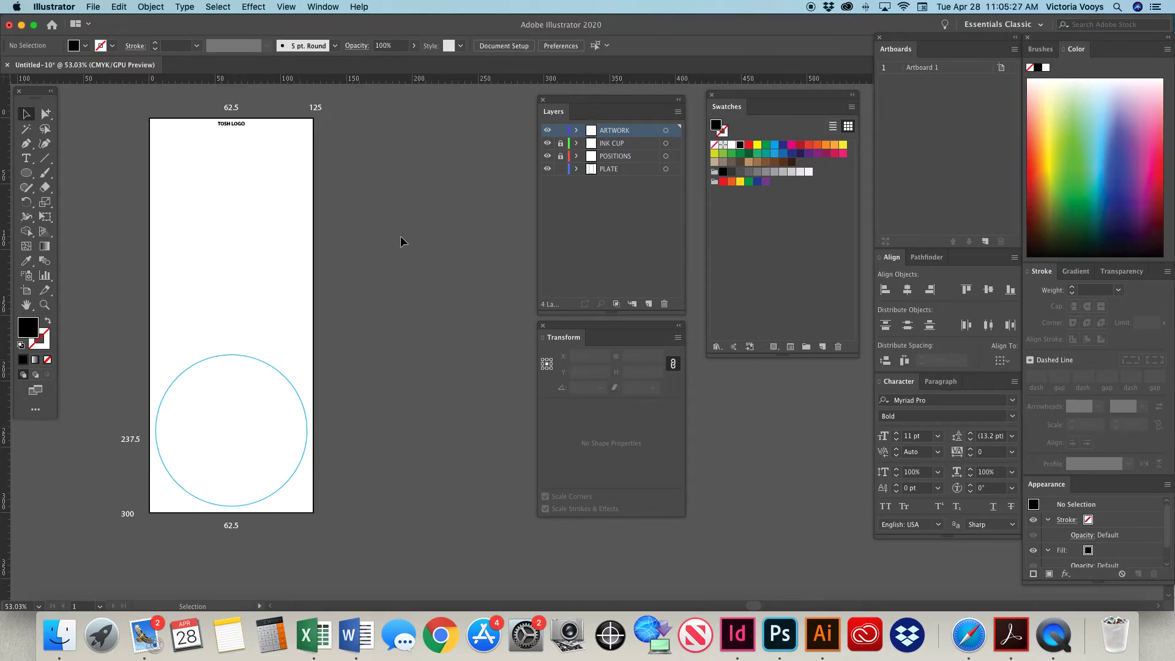
{"action": "left_click", "coordinate": [93, 7]}
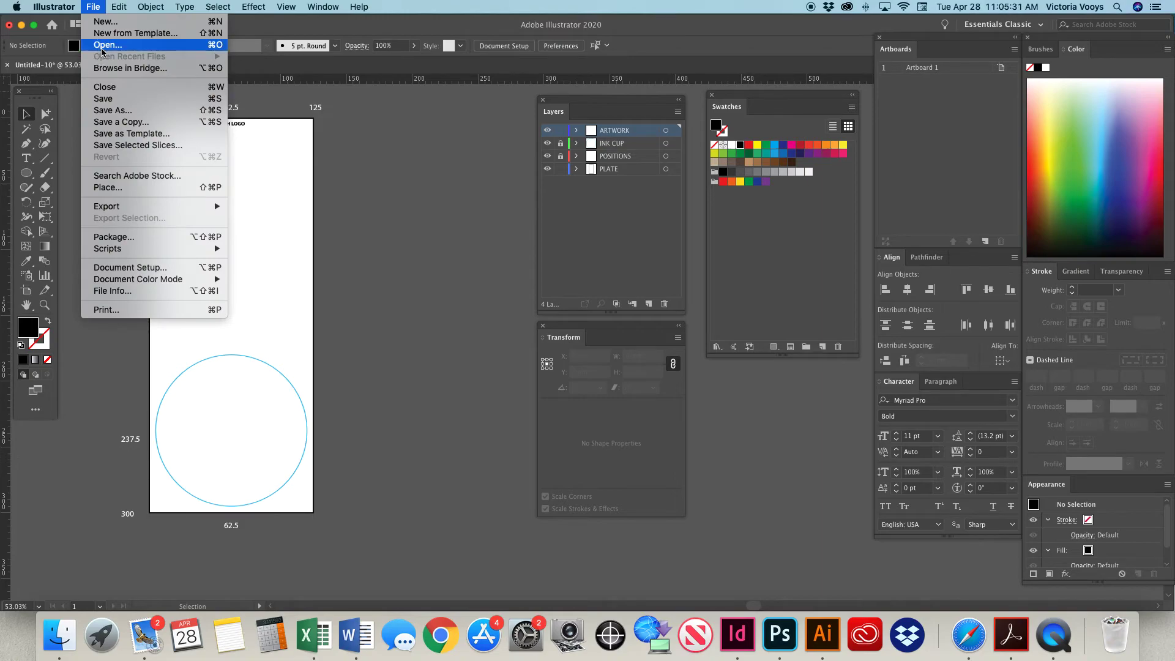
{"action": "left_click", "coordinate": [101, 49]}
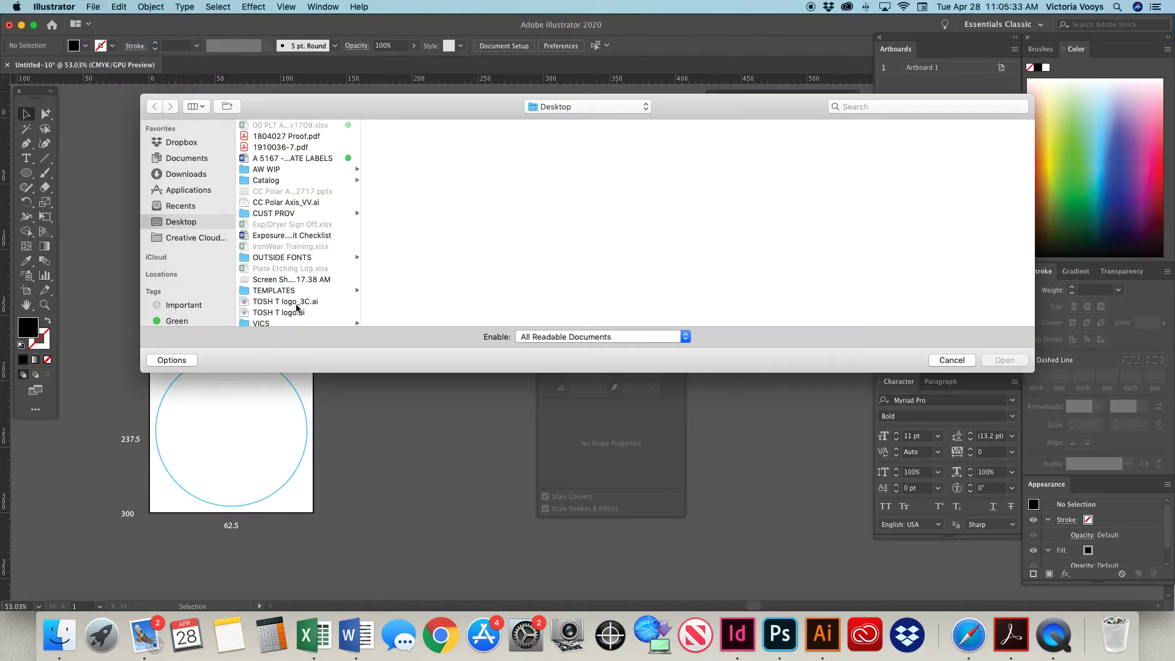
{"action": "left_click", "coordinate": [296, 304]}
{"action": "left_click", "coordinate": [1004, 360]}
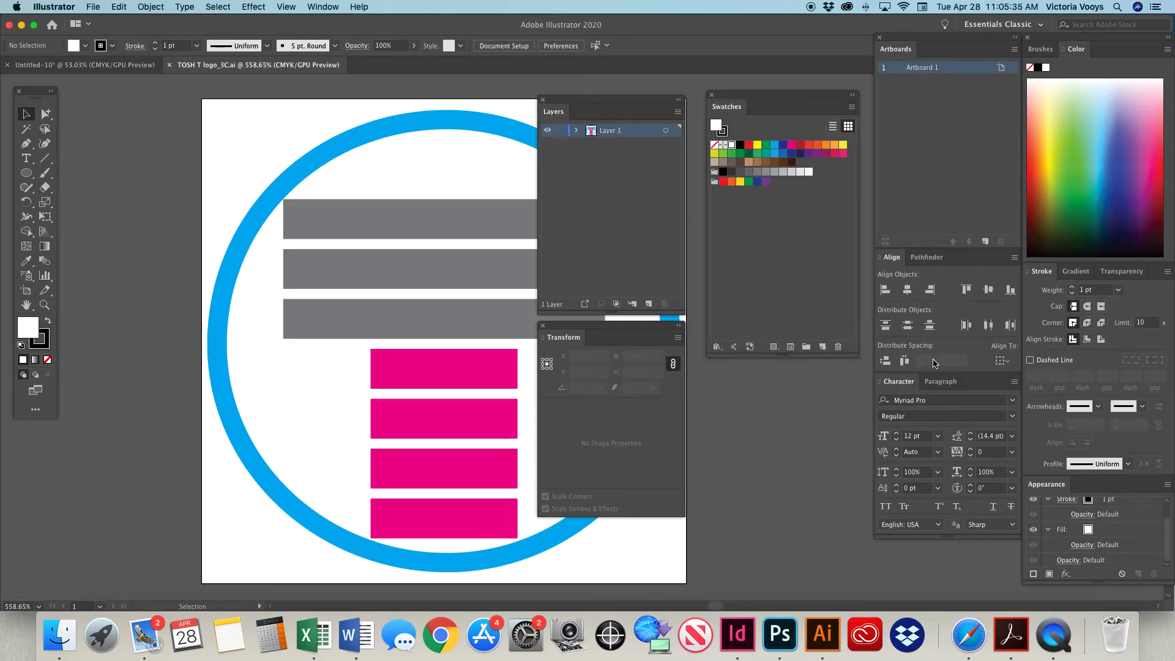
Cut the three-colour logo from its file and paste it into the plate layout, placing it inside the ink cup circle.
{"action": "left_click", "coordinate": [516, 338]}
{"action": "key", "text": "super+x"}
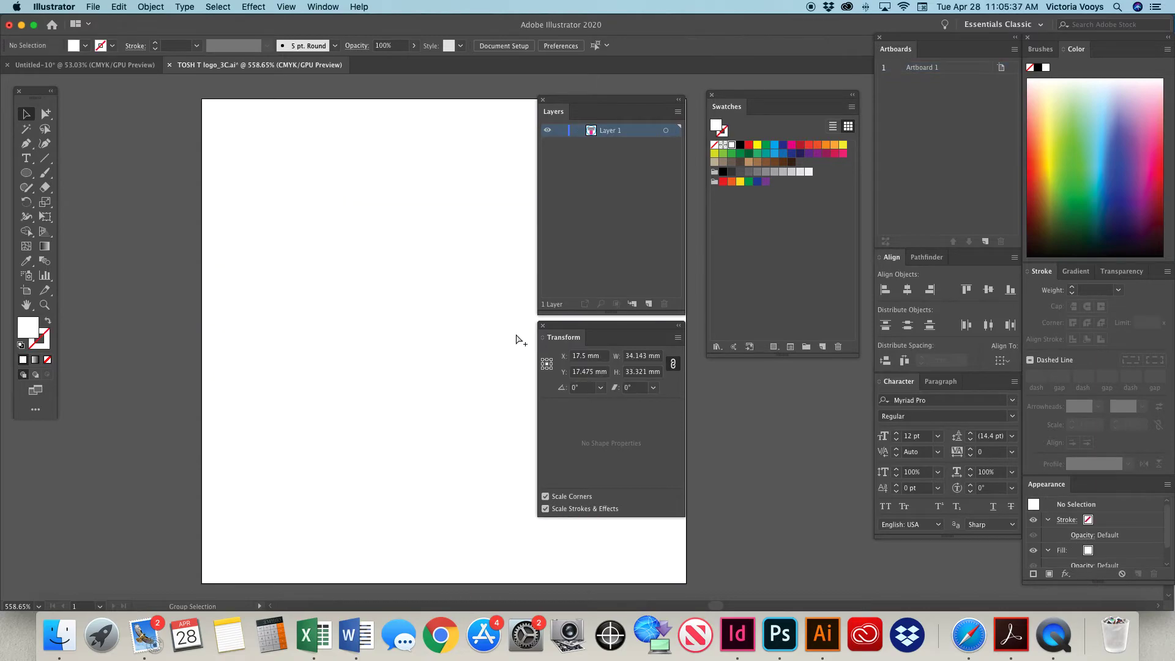
{"action": "key", "text": "super+w"}
{"action": "left_click", "coordinate": [517, 341]}
{"action": "key", "text": "super+v"}
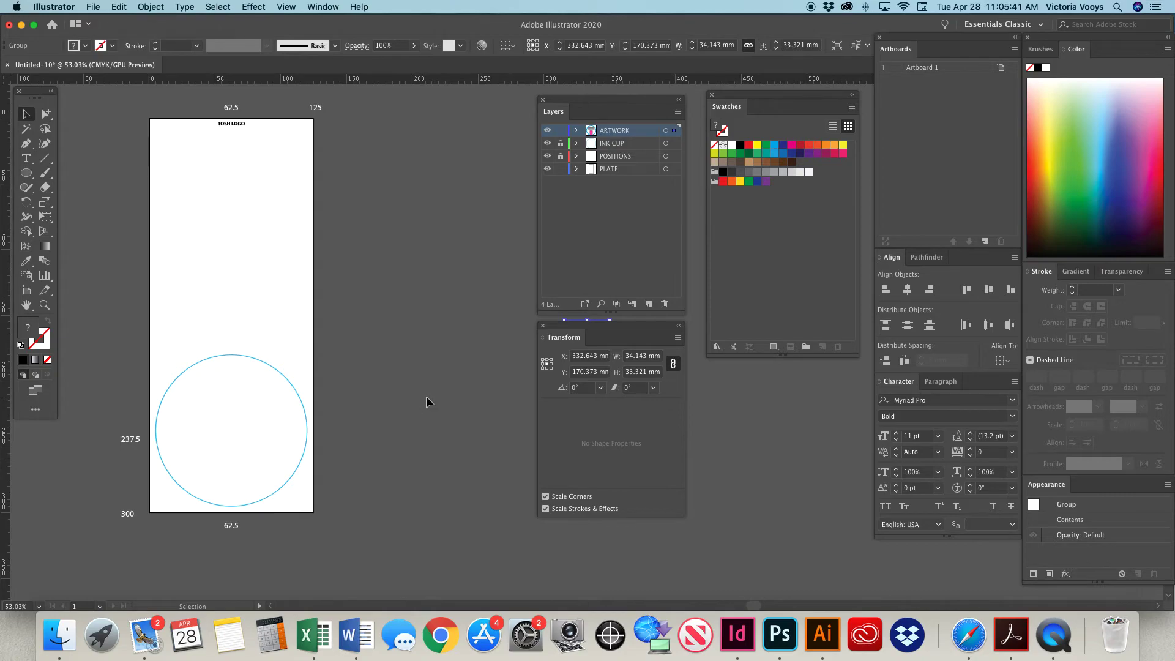
{"action": "left_click_drag", "start_coordinate": [564, 325], "coordinate": [225, 406]}
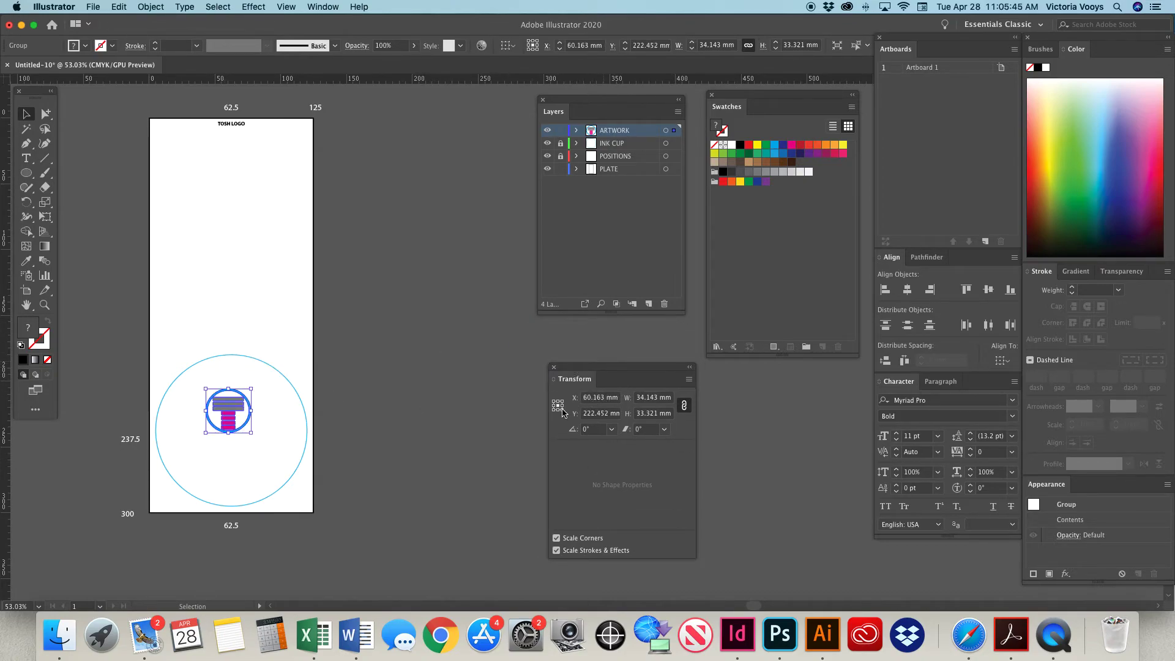
Position the three-colour logo's centre at X 62.5 mm and Y 237.5 mm.
{"action": "left_click_drag", "start_coordinate": [606, 398], "coordinate": [573, 398]}
{"action": "type", "text": "62.5mm"}
{"action": "key", "text": "Tab"}
{"action": "type", "text": "237.5"}
{"action": "key", "text": "Return"}
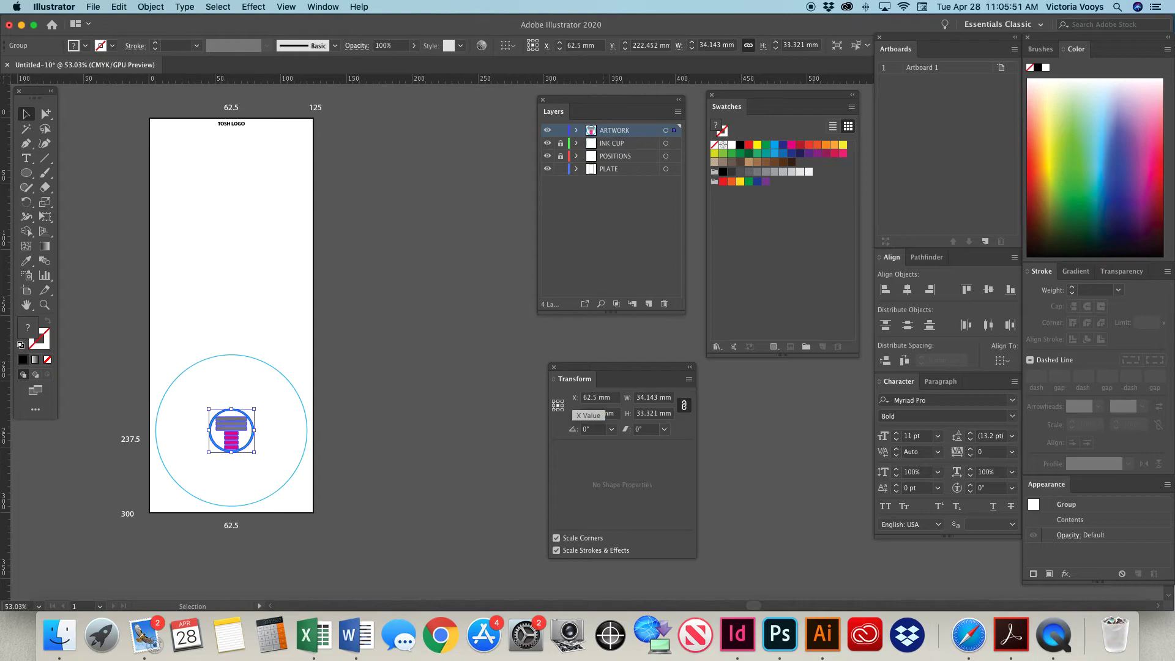
Scale the three-colour logo proportionally to a width of 50 mm and deselect it.
{"action": "double_click", "coordinate": [659, 398]}
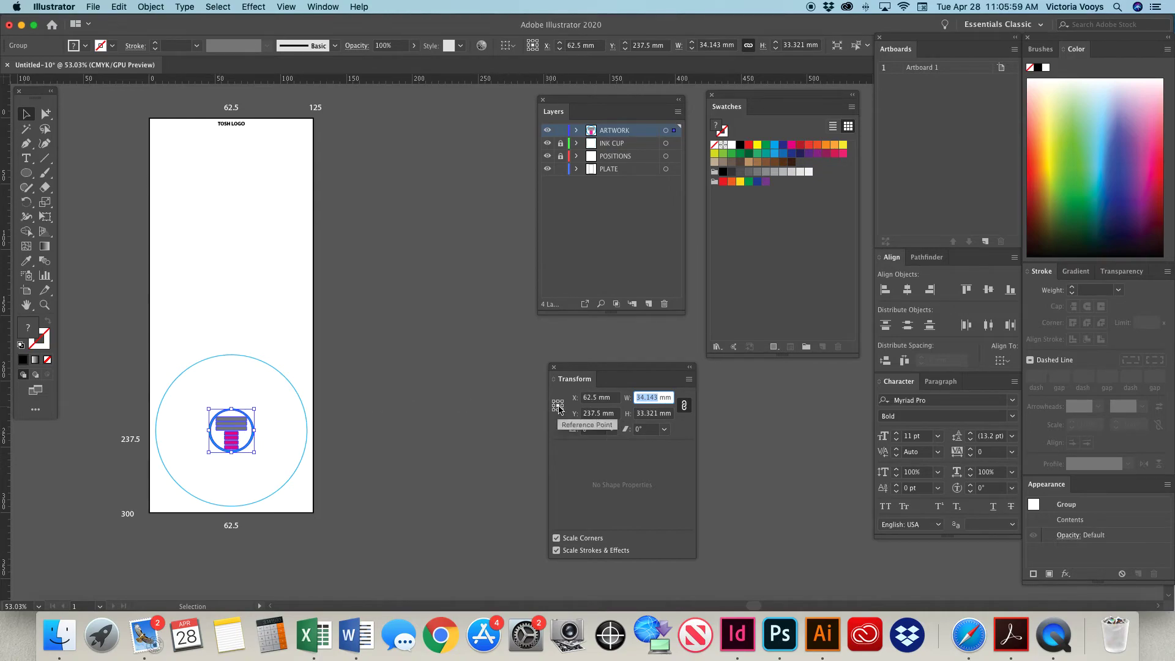
{"action": "type", "text": "50"}
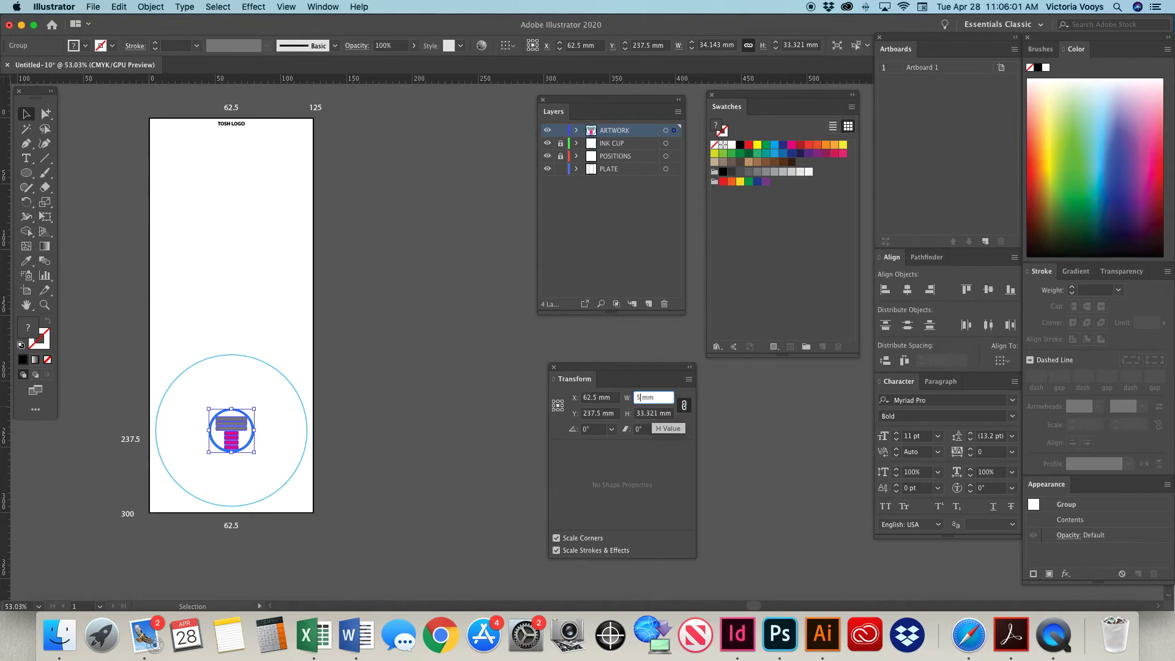
{"action": "key", "text": "Return"}
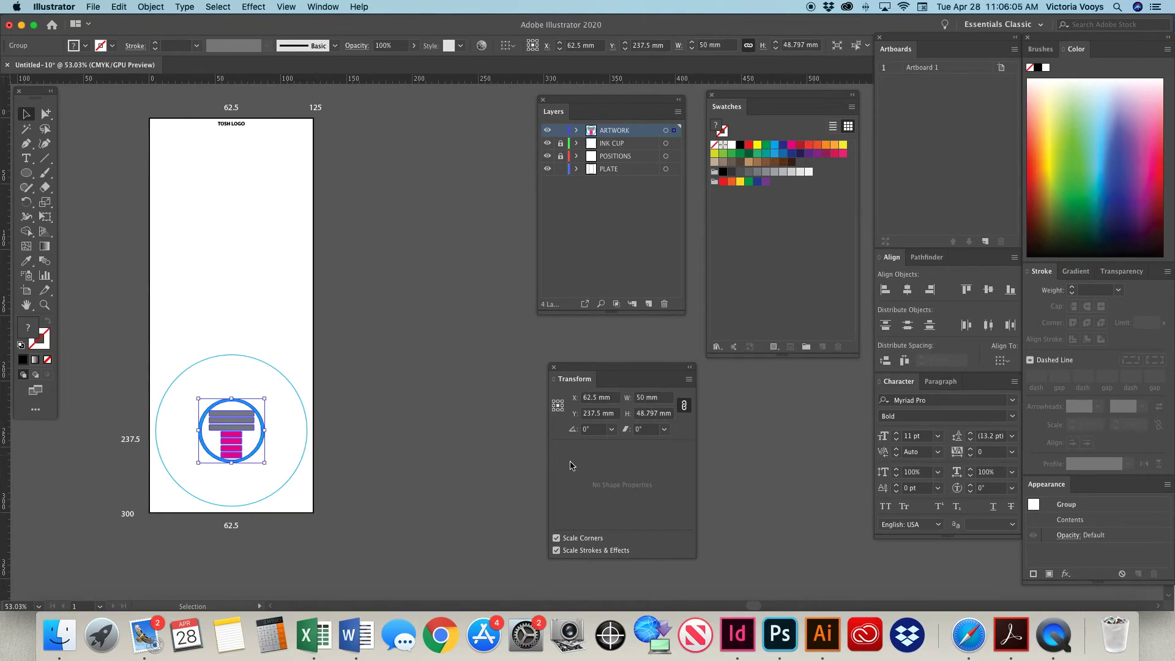
{"action": "left_click", "coordinate": [343, 385]}
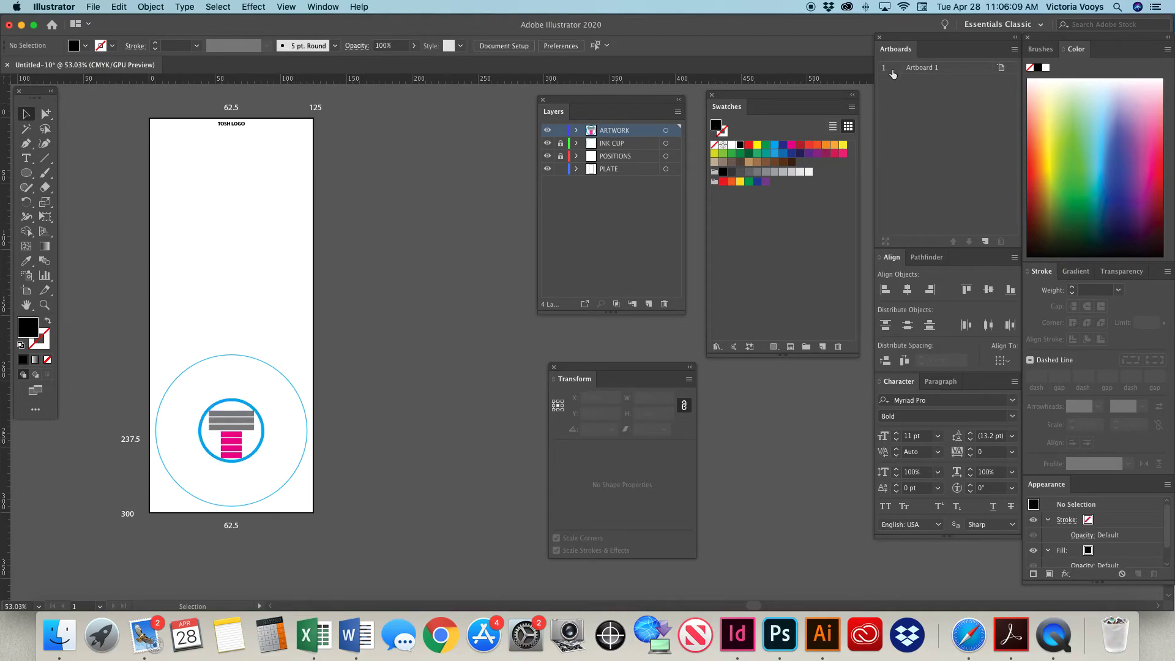
Duplicate Artboard 1 twice to make three side-by-side plates with the logo and title.
{"action": "mouse_move", "coordinate": [892, 39]}
{"action": "left_mouse_down"}
{"action": "mouse_move", "coordinate": [736, 252]}
{"action": "mouse_move", "coordinate": [896, 39]}
{"action": "left_mouse_up"}
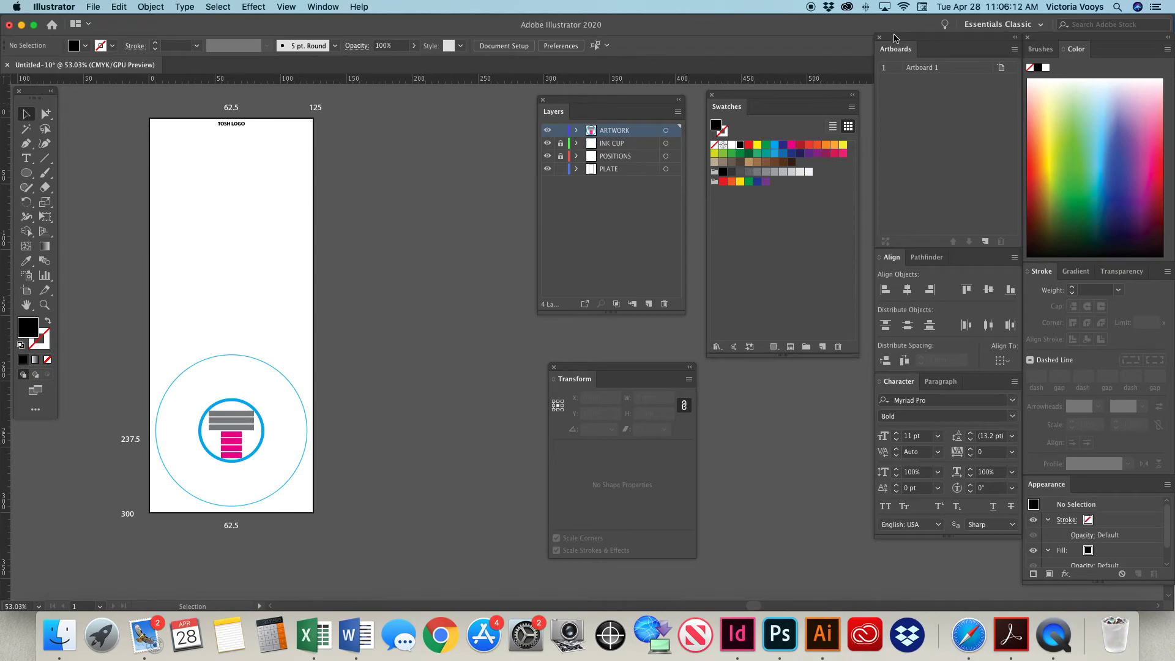
{"action": "left_click", "coordinate": [915, 67]}
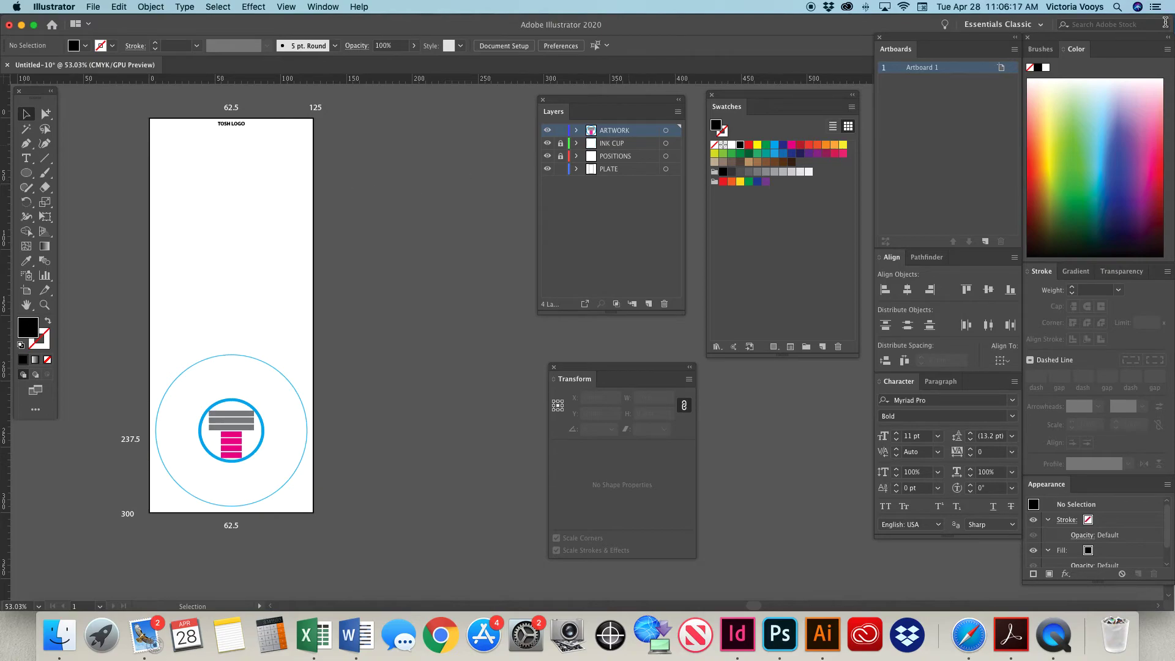
{"action": "left_click", "coordinate": [1013, 49]}
{"action": "left_click", "coordinate": [1022, 61]}
{"action": "left_click", "coordinate": [1014, 49]}
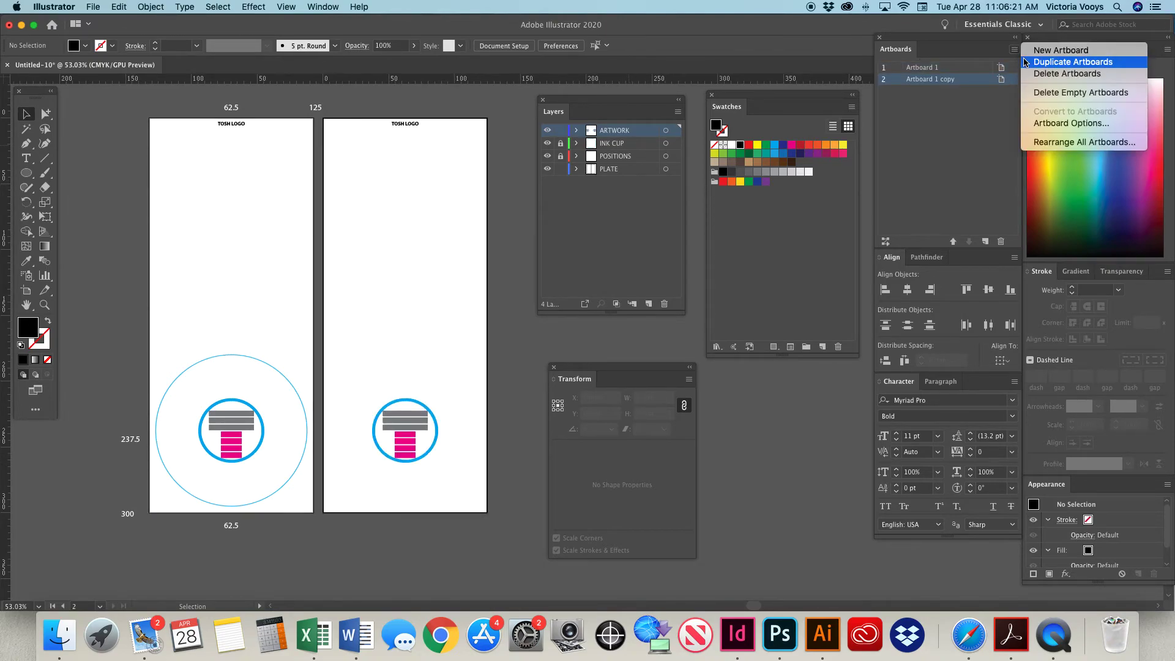
{"action": "left_click", "coordinate": [1046, 63]}
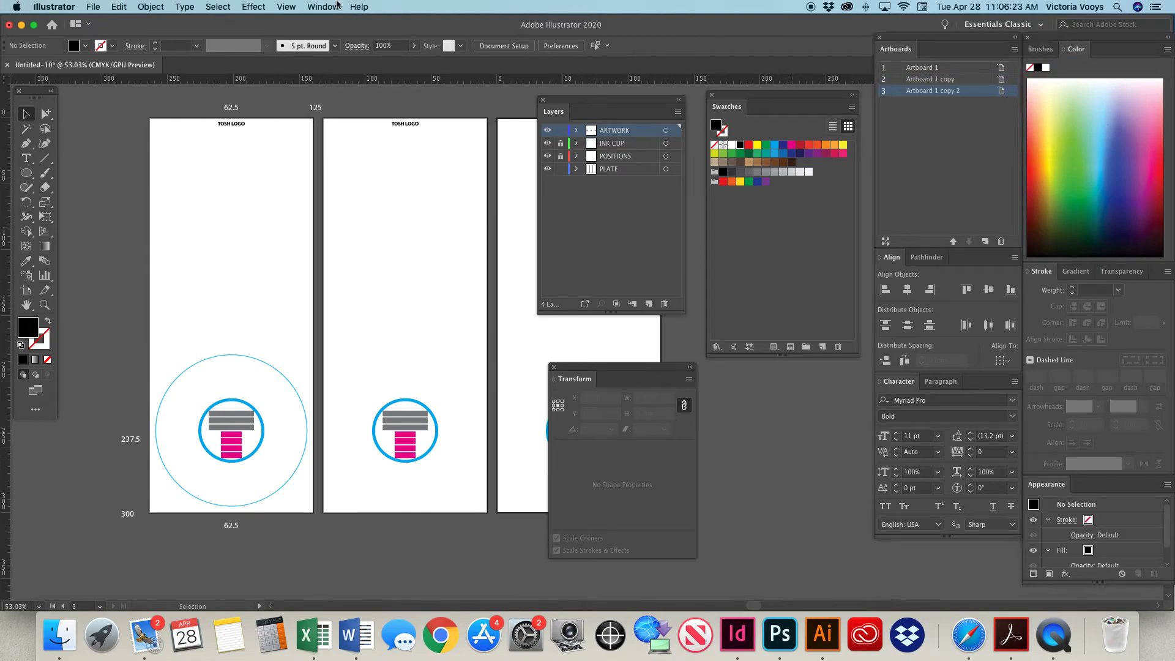
Dock the swatches beside the colour settings and move the layer list and transform settings clear of the third artboard.
{"action": "left_click_drag", "start_coordinate": [732, 108], "coordinate": [1106, 50]}
{"action": "mouse_move", "coordinate": [607, 102]}
{"action": "left_mouse_down"}
{"action": "mouse_move", "coordinate": [815, 101]}
{"action": "mouse_move", "coordinate": [773, 98]}
{"action": "left_mouse_up"}
{"action": "left_click_drag", "start_coordinate": [616, 371], "coordinate": [773, 325]}
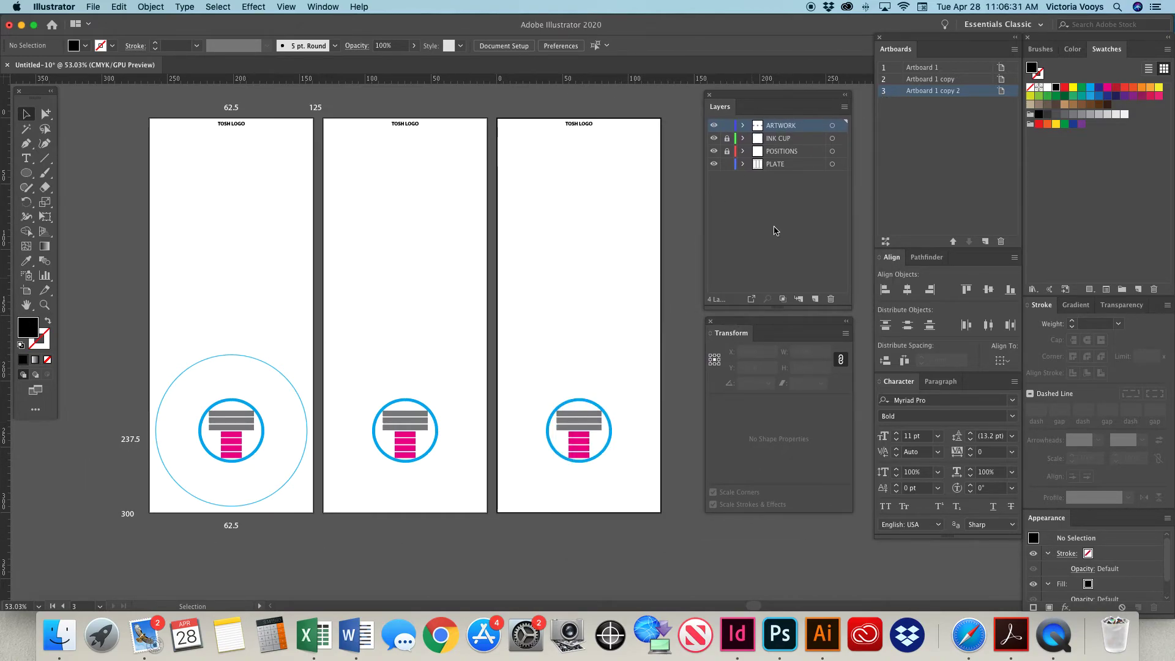
Activate the first artboard, unlock the INK CUP and POSITIONS layers, and hide the INK CUP layer.
{"action": "left_click", "coordinate": [282, 352]}
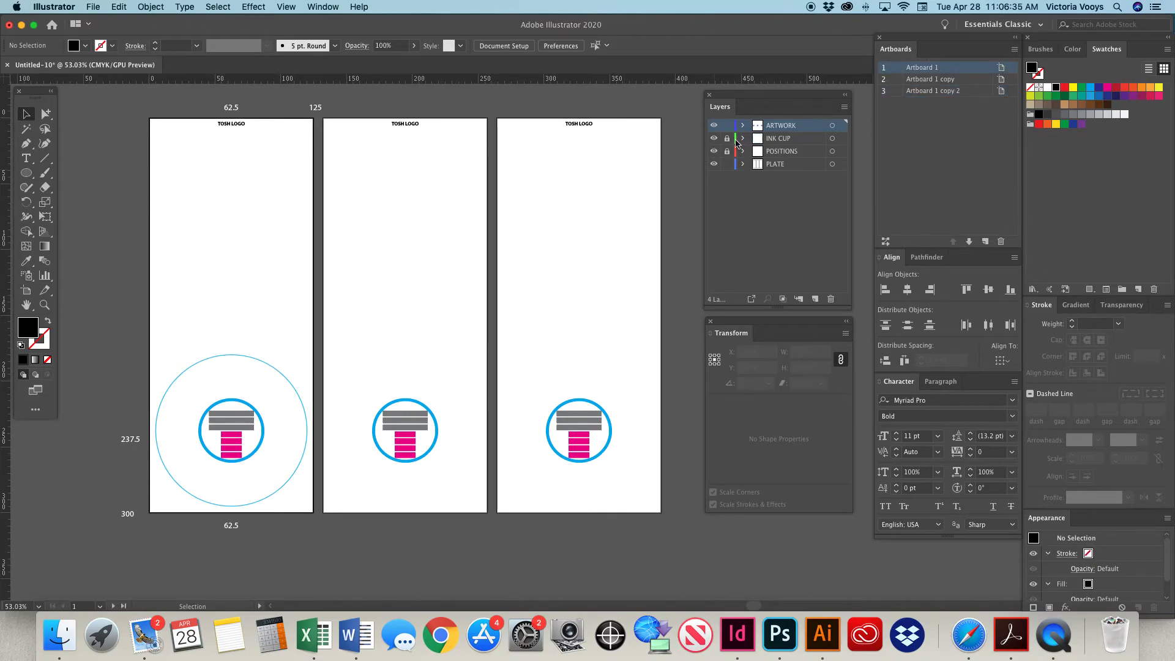
{"action": "left_click", "coordinate": [727, 139]}
{"action": "left_click", "coordinate": [714, 138]}
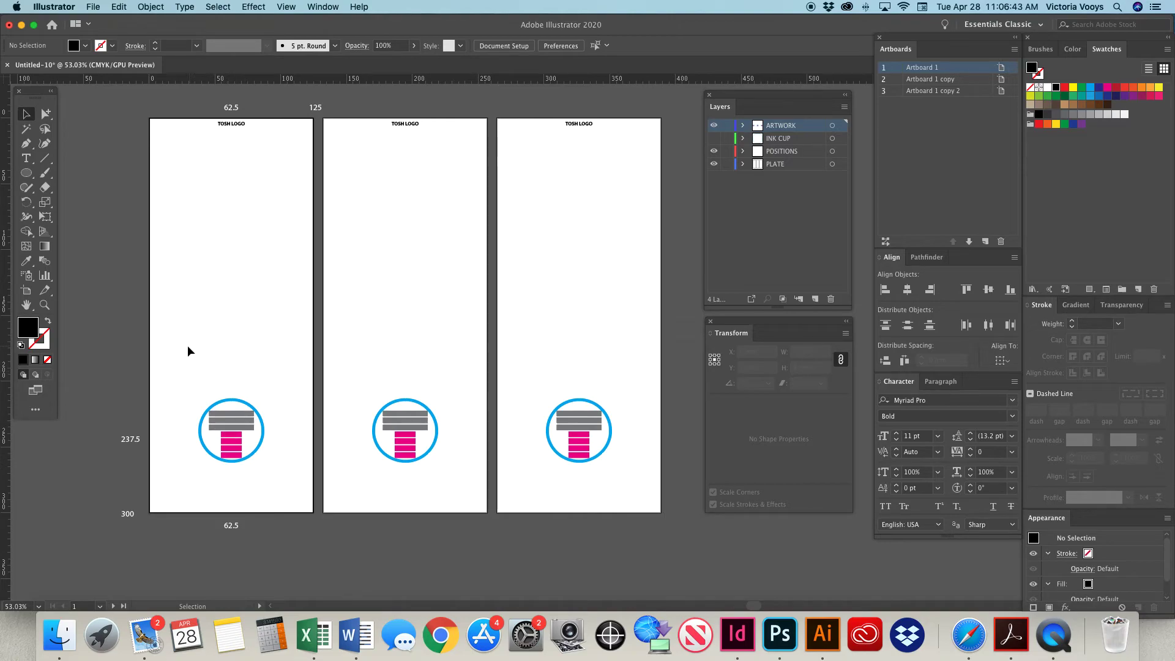
{"action": "left_click_drag", "start_coordinate": [170, 359], "coordinate": [630, 491]}
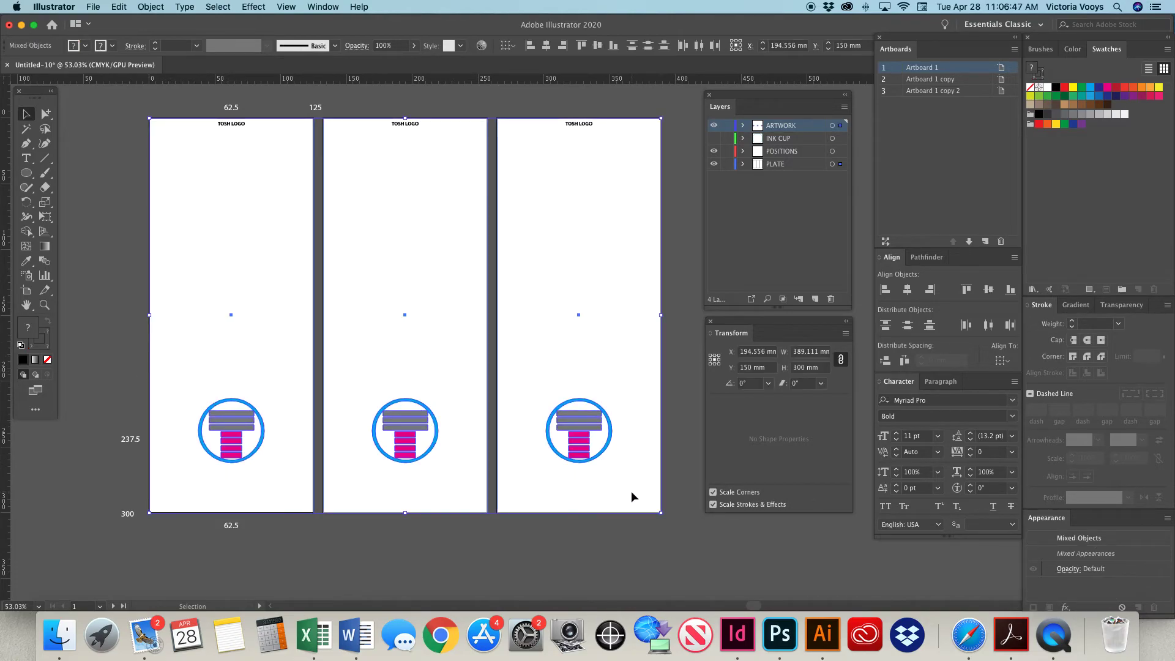
{"action": "left_click", "coordinate": [676, 458]}
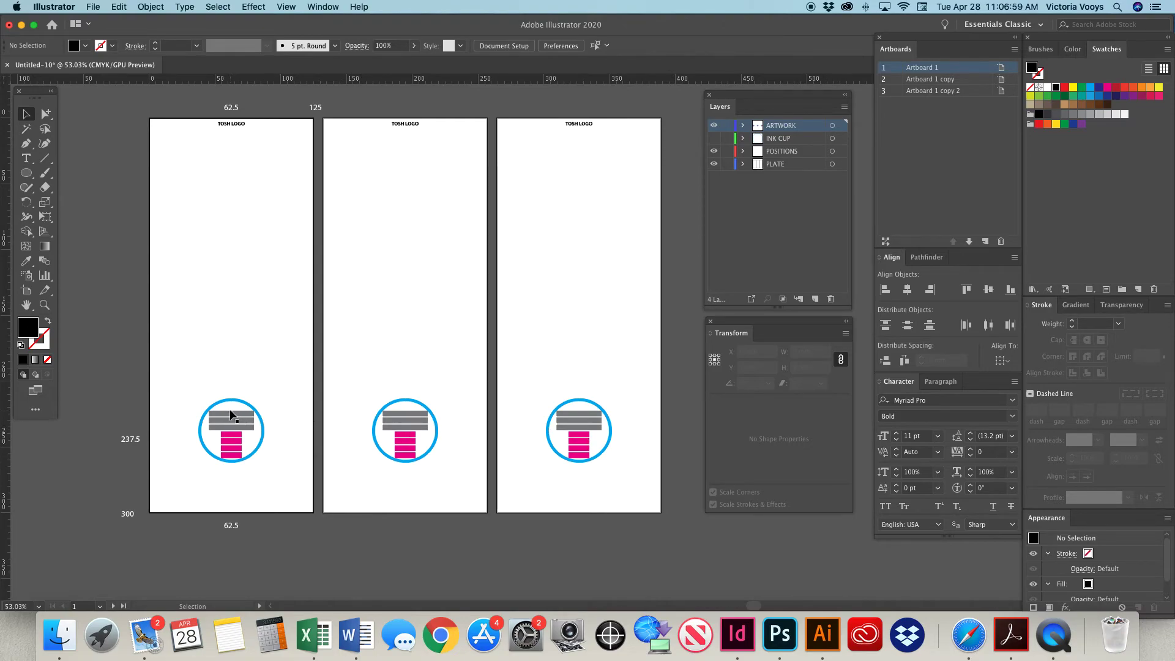
Delete logo parts to keep only the cyan ring on the first artboard, gray bars on the second and magenta bars on the third.
{"action": "left_click", "coordinate": [45, 114], "text": "alt"}
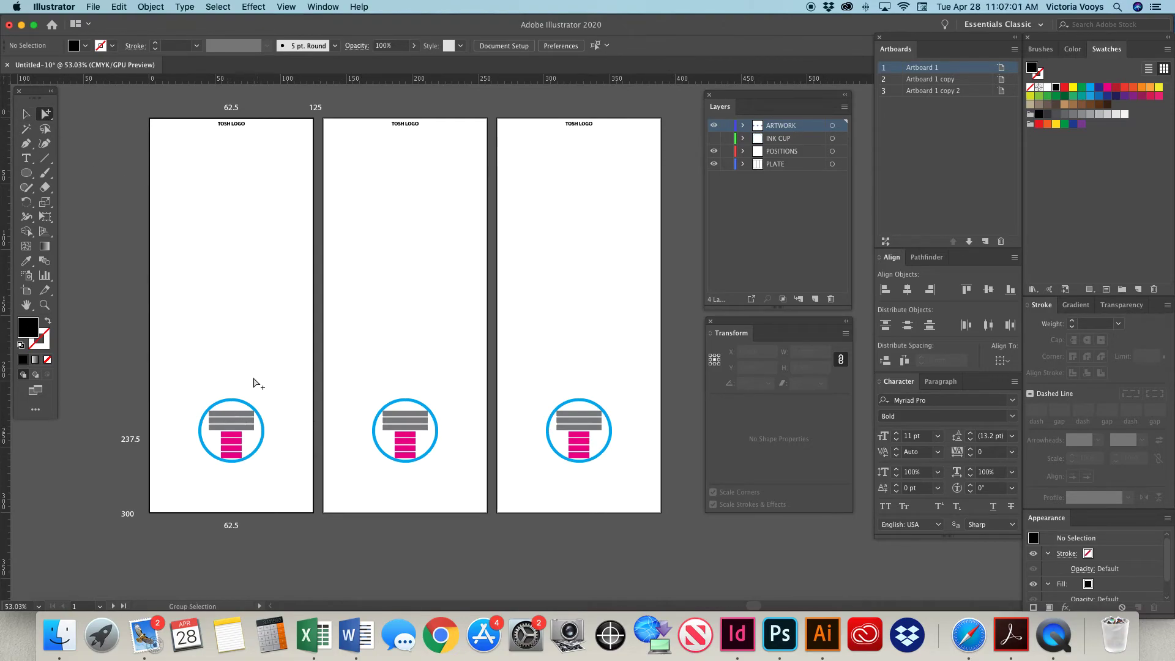
{"action": "left_click", "coordinate": [231, 459]}
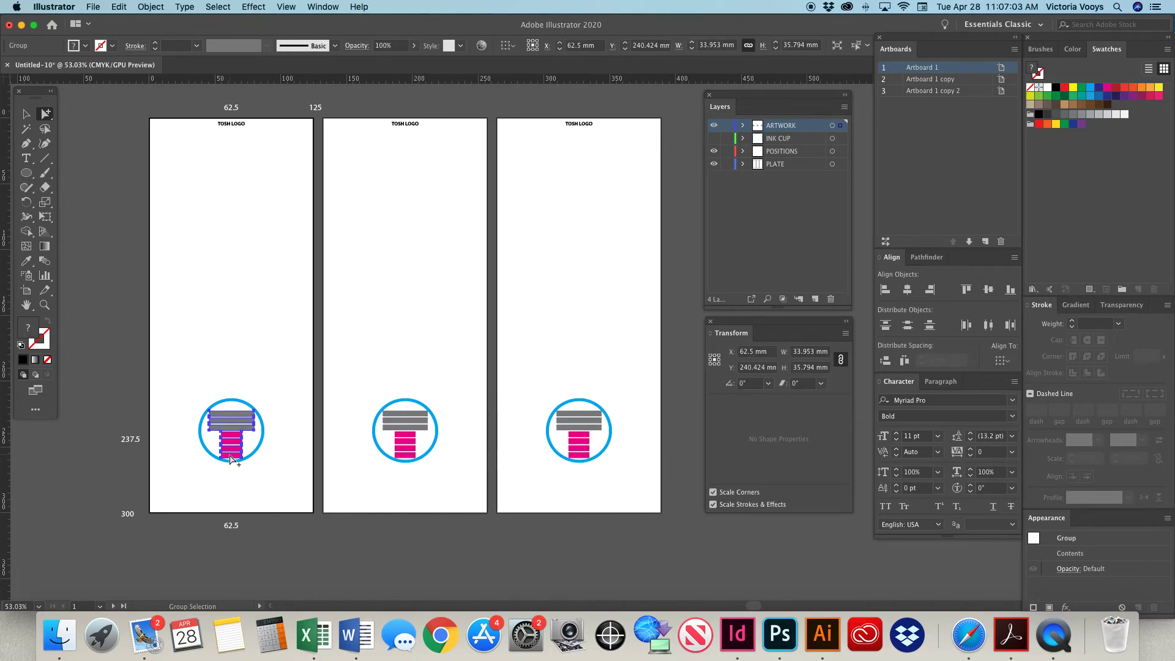
{"action": "key", "text": "Delete"}
{"action": "left_click", "coordinate": [385, 436]}
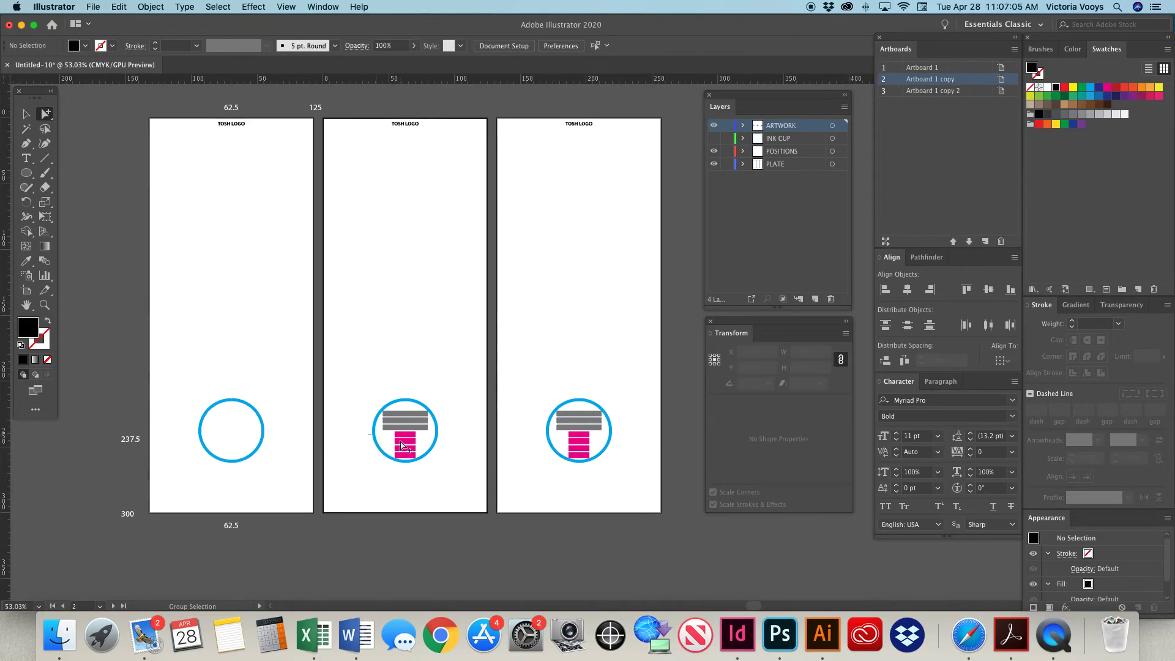
{"action": "left_click", "coordinate": [407, 450]}
{"action": "key", "text": "Delete"}
{"action": "left_click", "coordinate": [547, 402]}
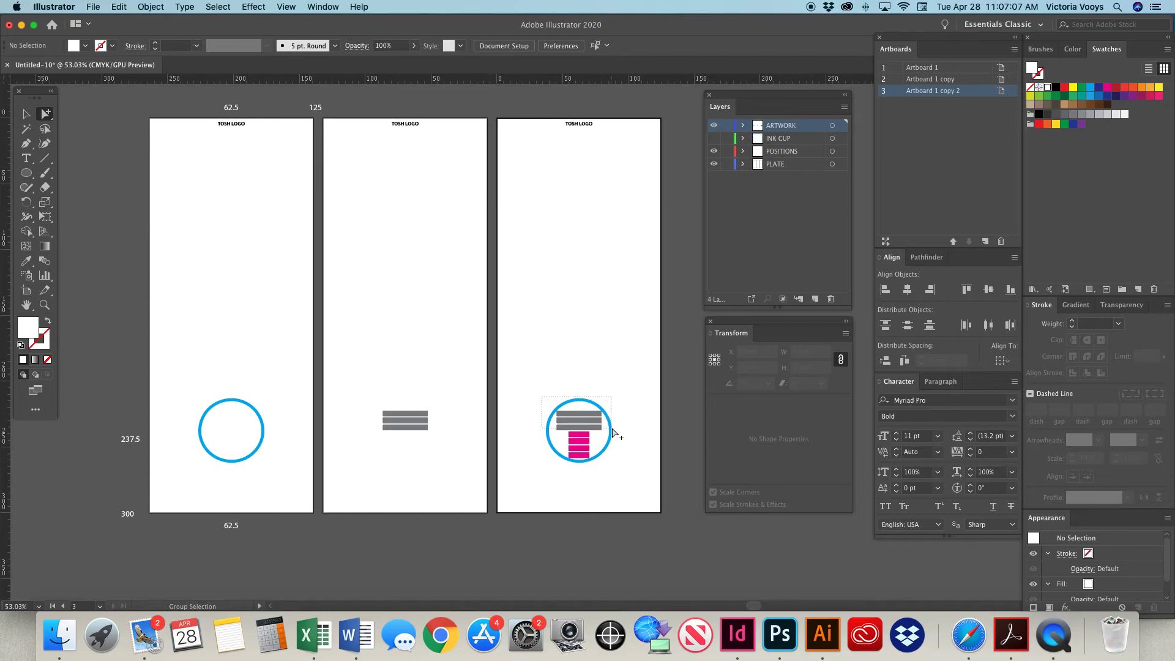
{"action": "left_click_drag", "start_coordinate": [615, 433], "coordinate": [612, 433]}
{"action": "key", "text": "Delete"}
Append -CYAN, -GRAY and -MAGENTA to the TOSH LOGO titles on the first, second and third artboards respectively.
{"action": "left_click", "coordinate": [27, 157]}
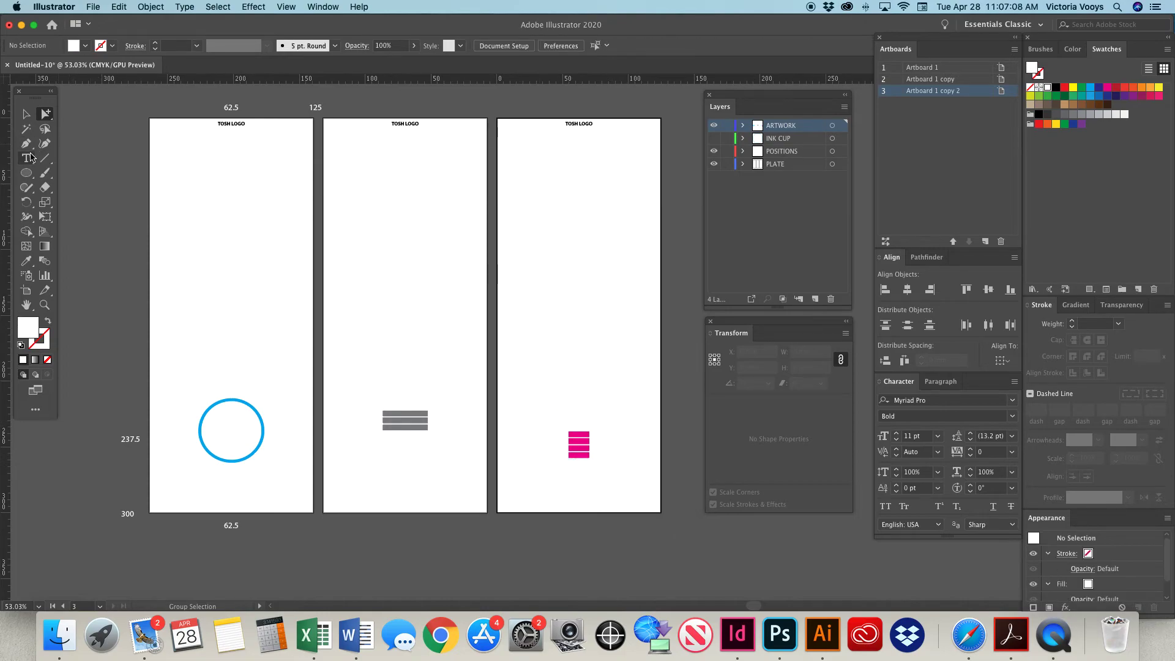
{"action": "triple_click", "coordinate": [228, 123]}
{"action": "left_click", "coordinate": [246, 125]}
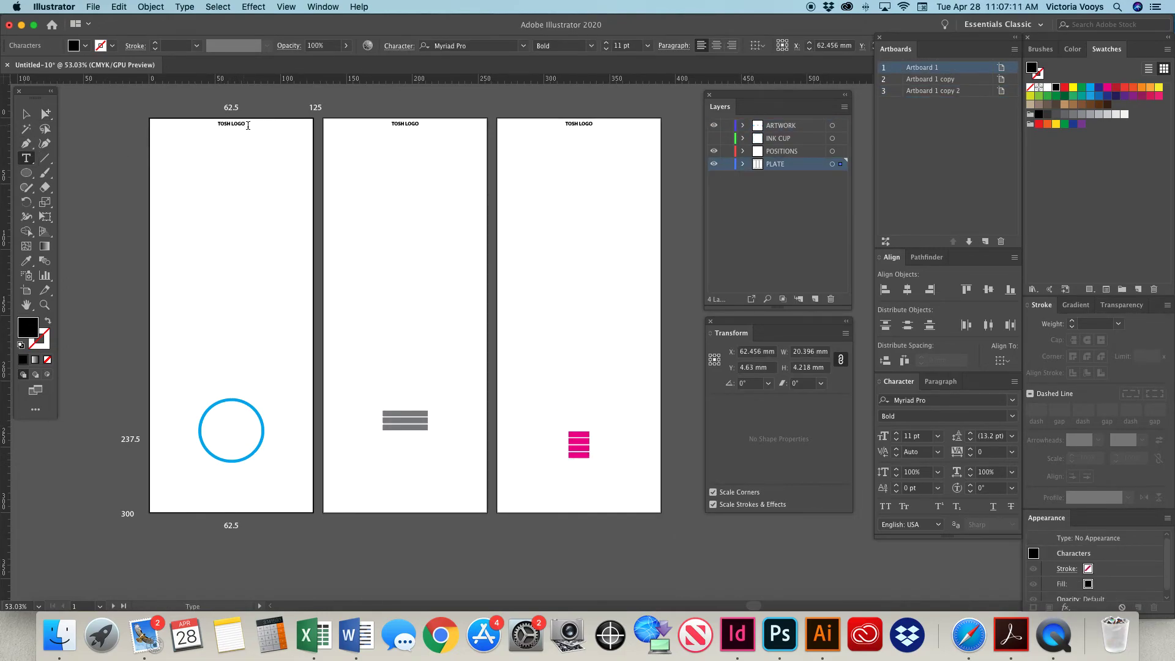
{"action": "type", "text": "-CYAN"}
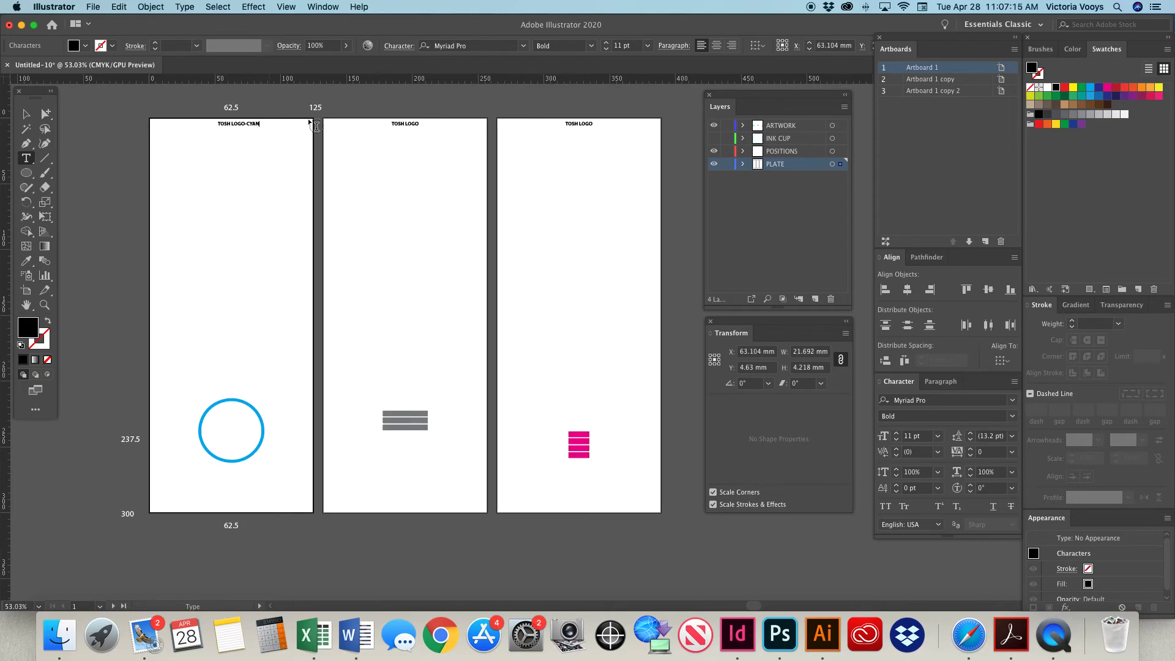
{"action": "left_click", "coordinate": [419, 125]}
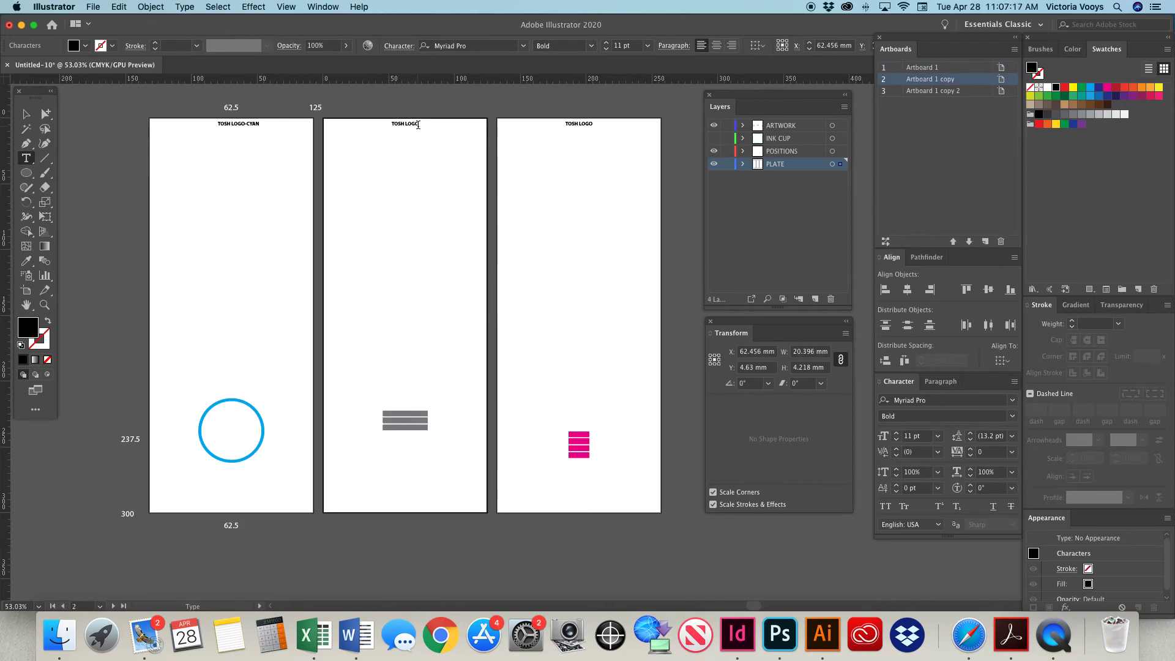
{"action": "type", "text": "-GRAY"}
{"action": "left_click", "coordinate": [591, 125]}
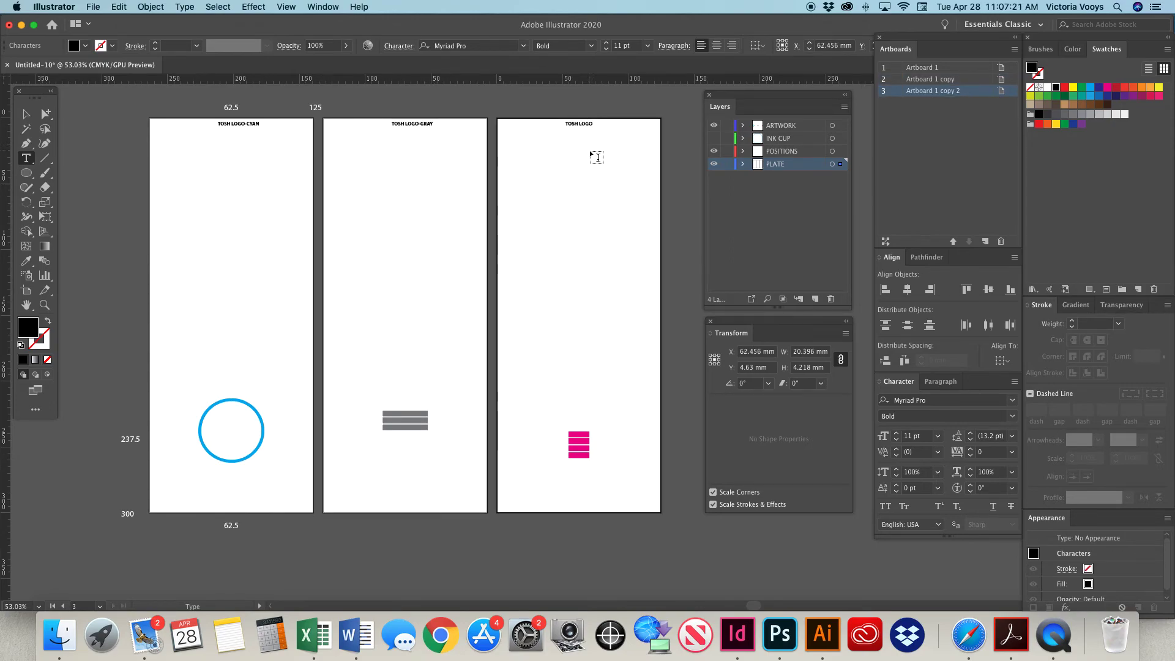
{"action": "type", "text": "-MAGENTA"}
Center-align the text of the cyan plate's title and set its X position to 62.5 mm.
{"action": "left_click", "coordinate": [27, 114]}
{"action": "left_click", "coordinate": [248, 124]}
{"action": "left_click", "coordinate": [716, 45]}
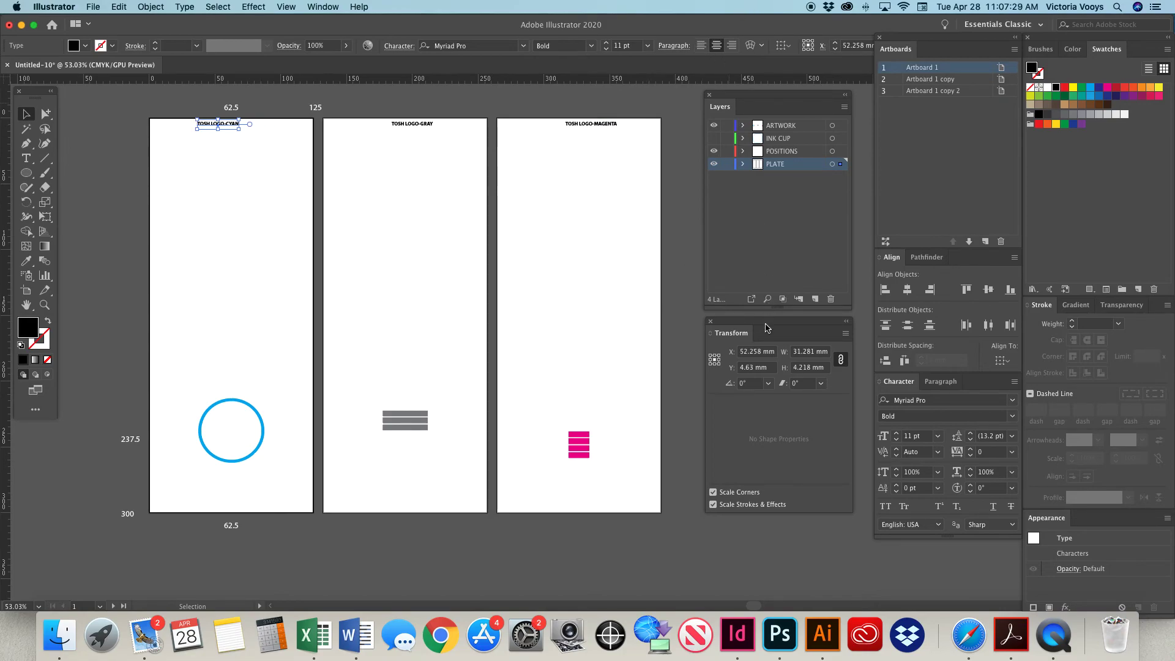
{"action": "left_click", "coordinate": [762, 354]}
{"action": "type", "text": "62.5"}
{"action": "key", "text": "Return"}
Center-align the text of the gray and magenta plate titles and set each one's X position to 62.5 mm.
{"action": "left_click", "coordinate": [415, 124]}
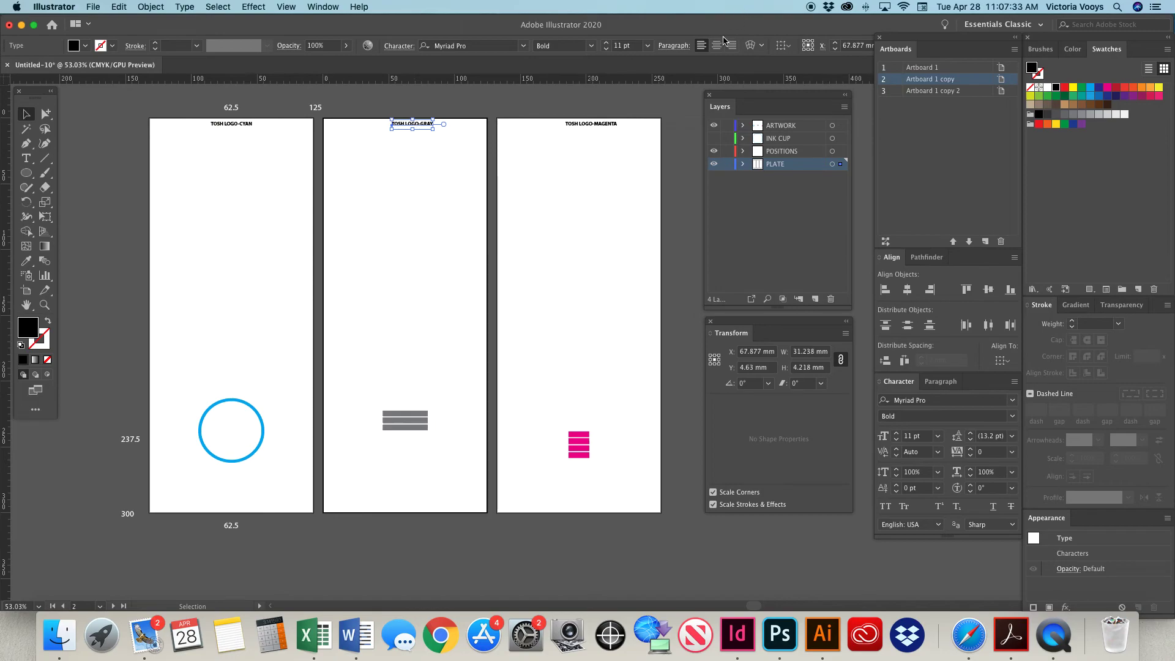
{"action": "left_click", "coordinate": [762, 353]}
{"action": "type", "text": "62.5"}
{"action": "key", "text": "Return"}
{"action": "left_click", "coordinate": [592, 122]}
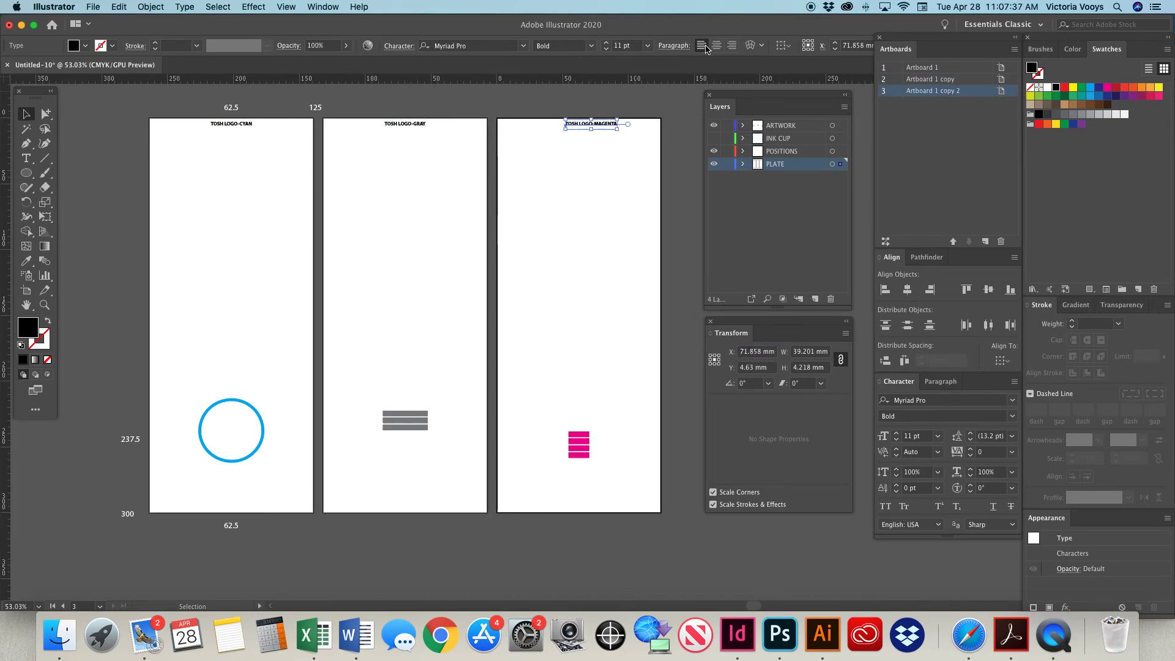
{"action": "left_click", "coordinate": [764, 354]}
{"action": "type", "text": "62.5"}
{"action": "key", "text": "Return"}
Float the swatches separately near the artboards and lock the PLATE and POSITIONS layers.
{"action": "left_click_drag", "start_coordinate": [191, 390], "coordinate": [618, 493]}
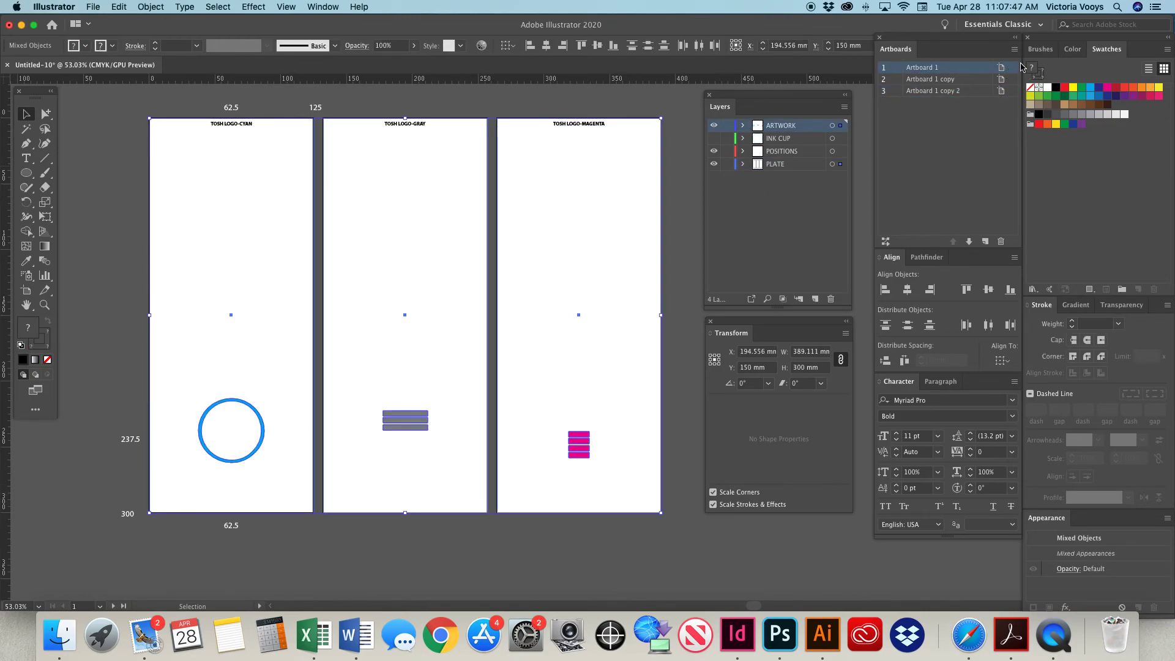
{"action": "left_click_drag", "start_coordinate": [1106, 53], "coordinate": [610, 171]}
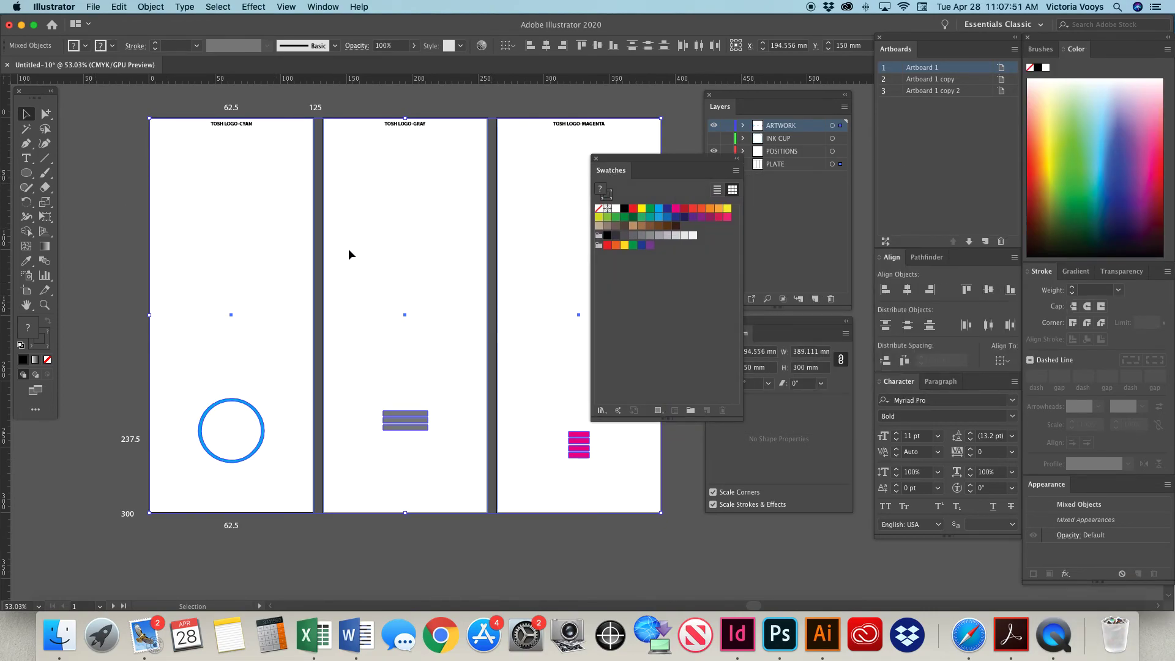
{"action": "left_click_drag", "start_coordinate": [160, 248], "coordinate": [530, 273]}
{"action": "left_click_drag", "start_coordinate": [611, 170], "coordinate": [690, 250]}
{"action": "left_click", "coordinate": [726, 164]}
{"action": "left_click", "coordinate": [727, 151]}
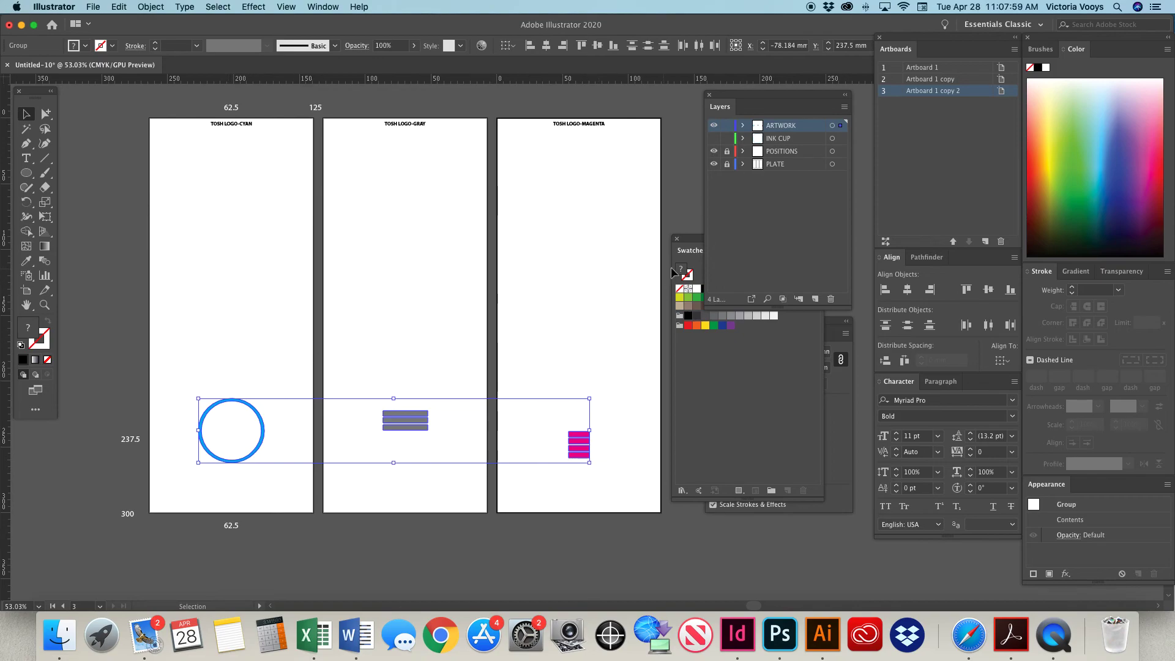
Fill the ring and both sets of bars on the three artboards with the Black swatch and deselect them.
{"action": "left_click_drag", "start_coordinate": [689, 242], "coordinate": [647, 320]}
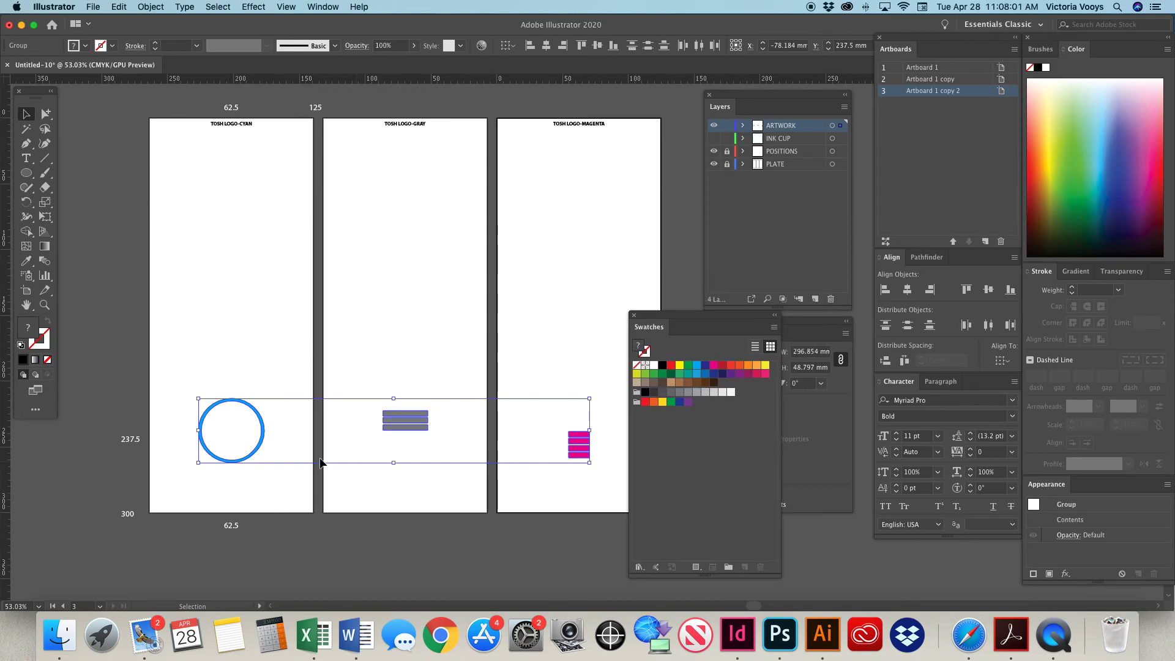
{"action": "left_click", "coordinate": [662, 365]}
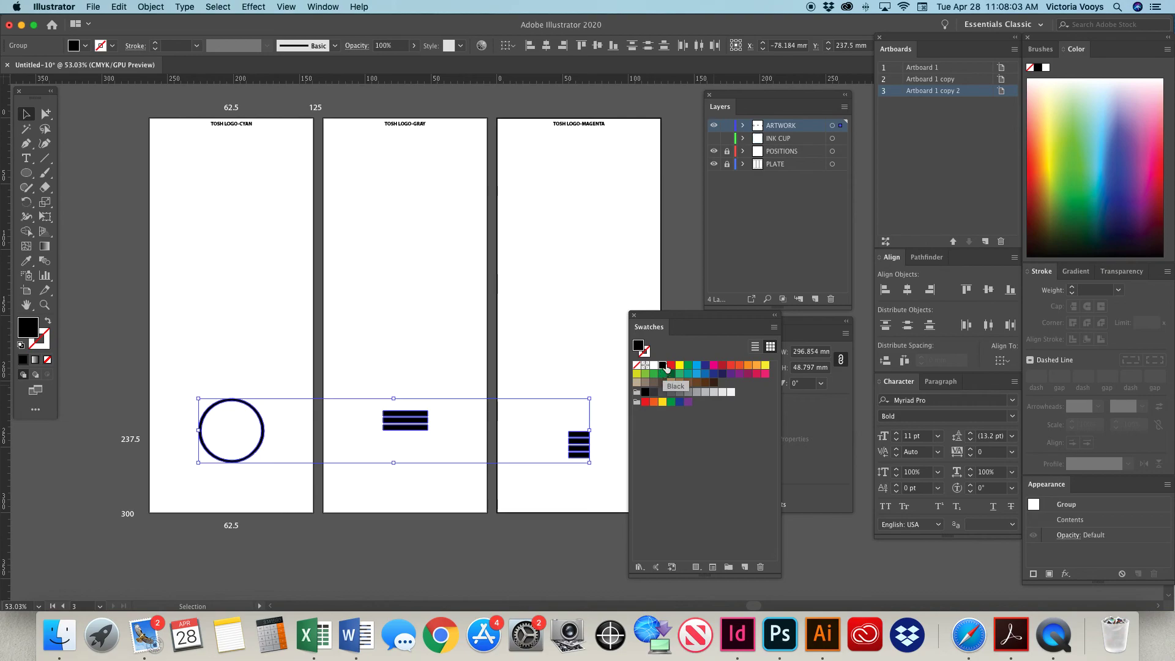
{"action": "left_click", "coordinate": [240, 123]}
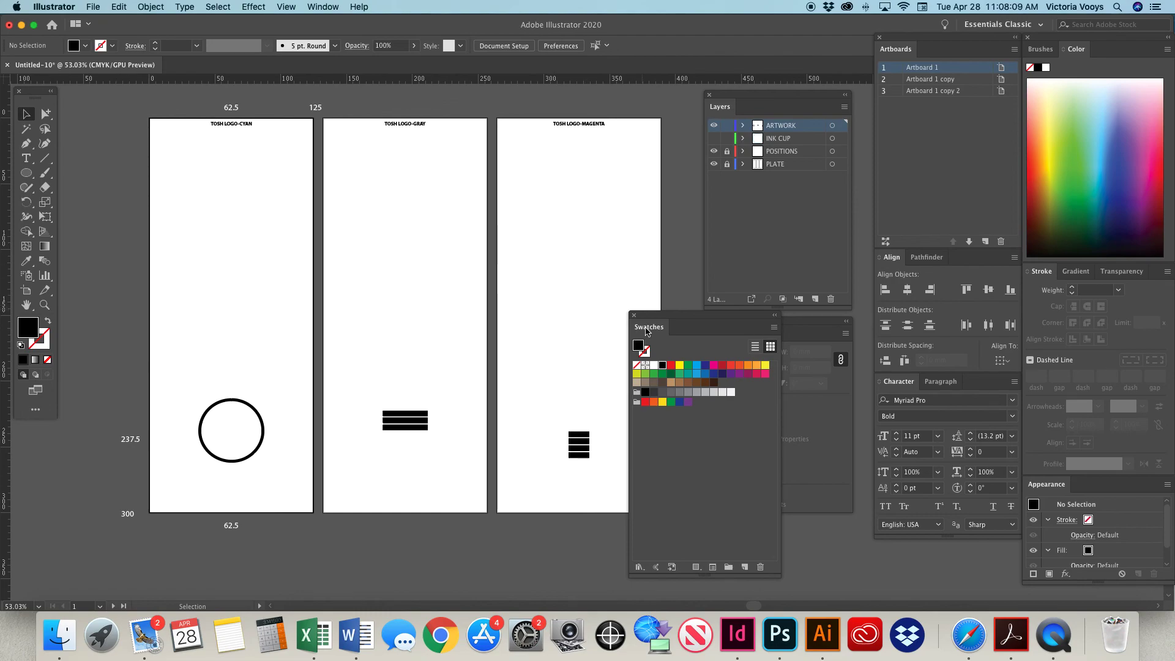
Move the swatches clear of the artboards, and unlock the PLATE layer while hiding the POSITIONS layer.
{"action": "left_click_drag", "start_coordinate": [646, 330], "coordinate": [985, 104]}
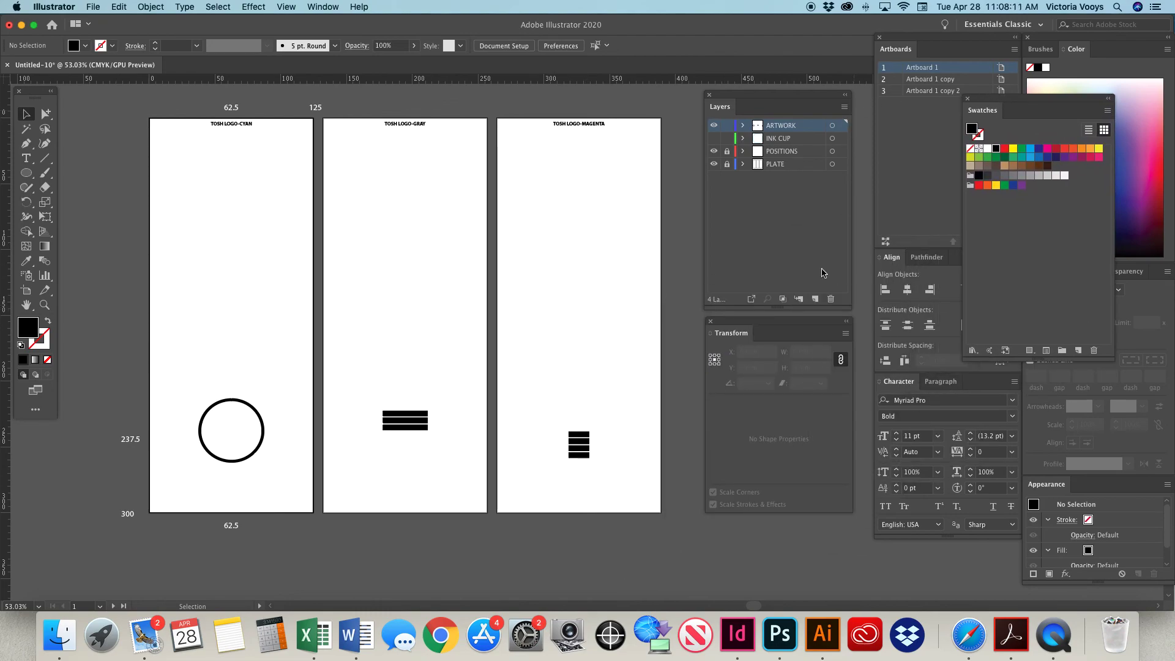
{"action": "left_click", "coordinate": [726, 164]}
{"action": "left_click", "coordinate": [714, 151]}
Select the contents of all three plates, shift the layer list and transform settings away from the third artboard, and clear the selection.
{"action": "left_click_drag", "start_coordinate": [131, 96], "coordinate": [703, 571]}
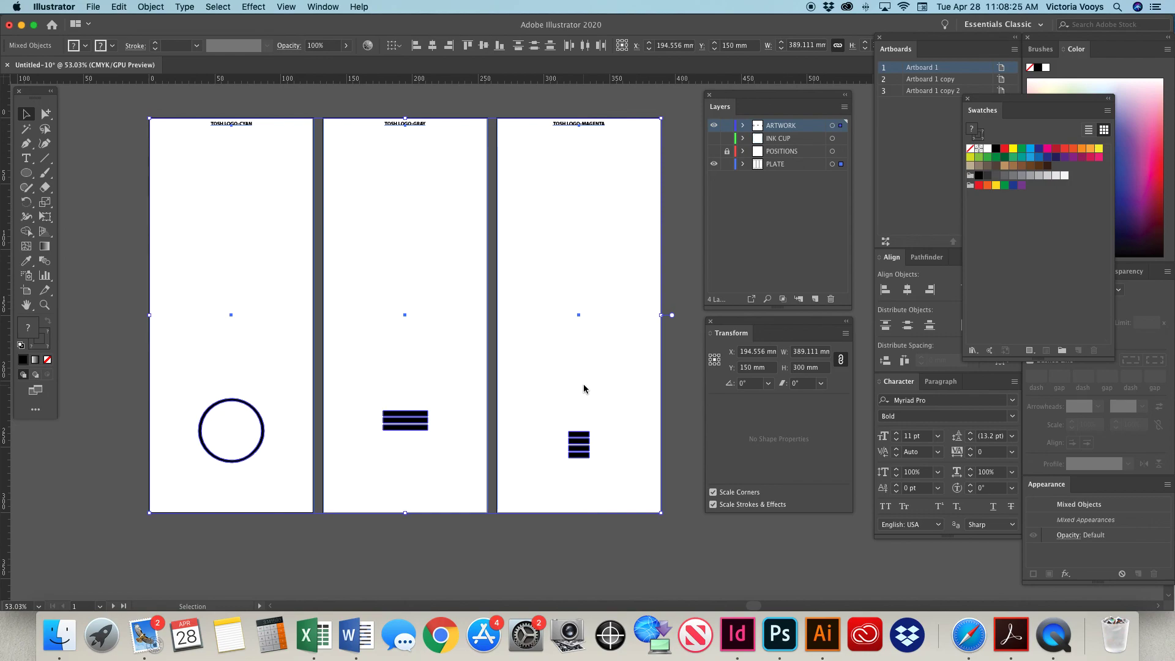
{"action": "left_click_drag", "start_coordinate": [735, 99], "coordinate": [757, 93]}
{"action": "left_click_drag", "start_coordinate": [759, 318], "coordinate": [770, 316]}
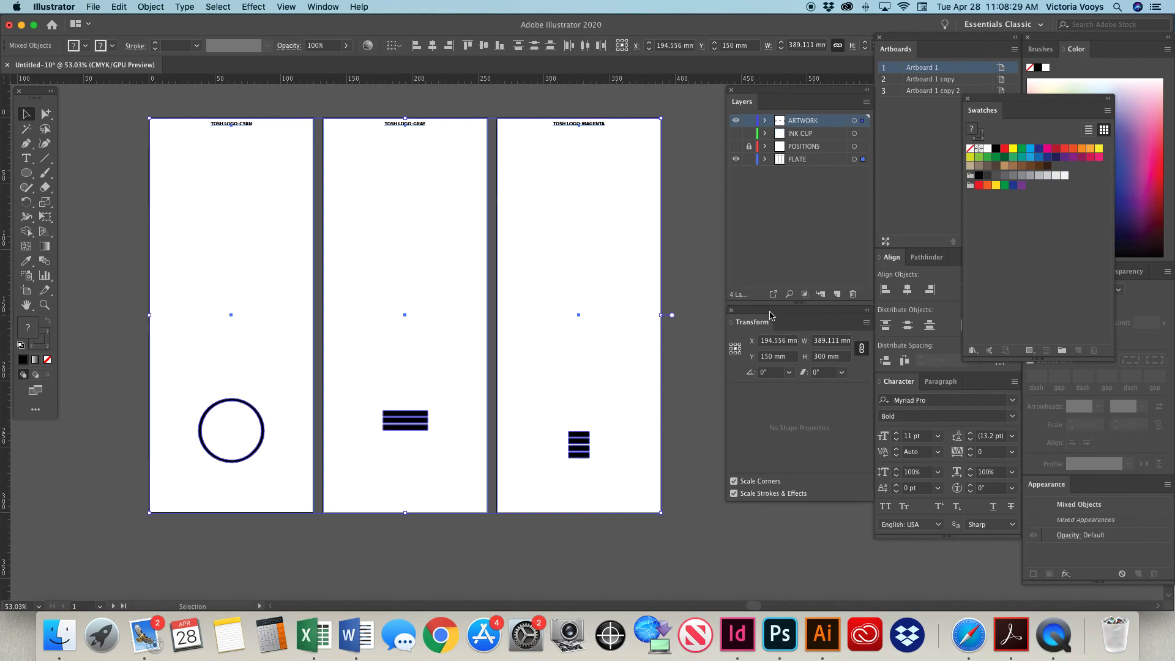
{"action": "left_click", "coordinate": [696, 293]}
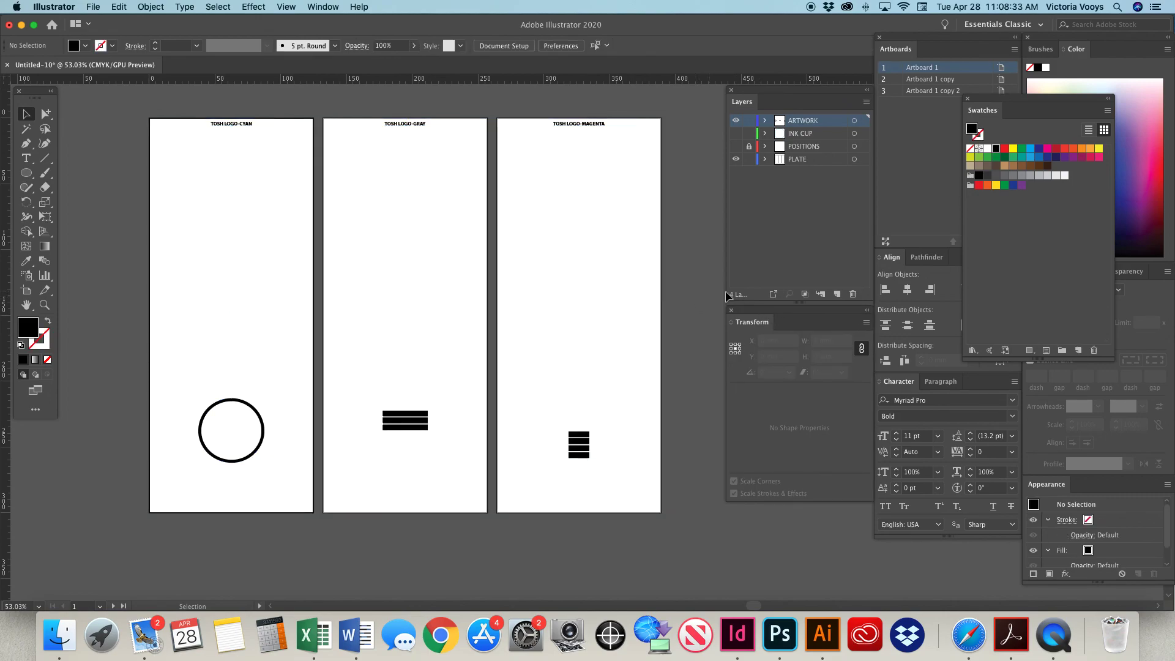
{"action": "mouse_move", "coordinate": [741, 310]}
{"action": "left_mouse_down"}
{"action": "mouse_move", "coordinate": [740, 325]}
{"action": "mouse_move", "coordinate": [739, 313]}
{"action": "left_mouse_up"}
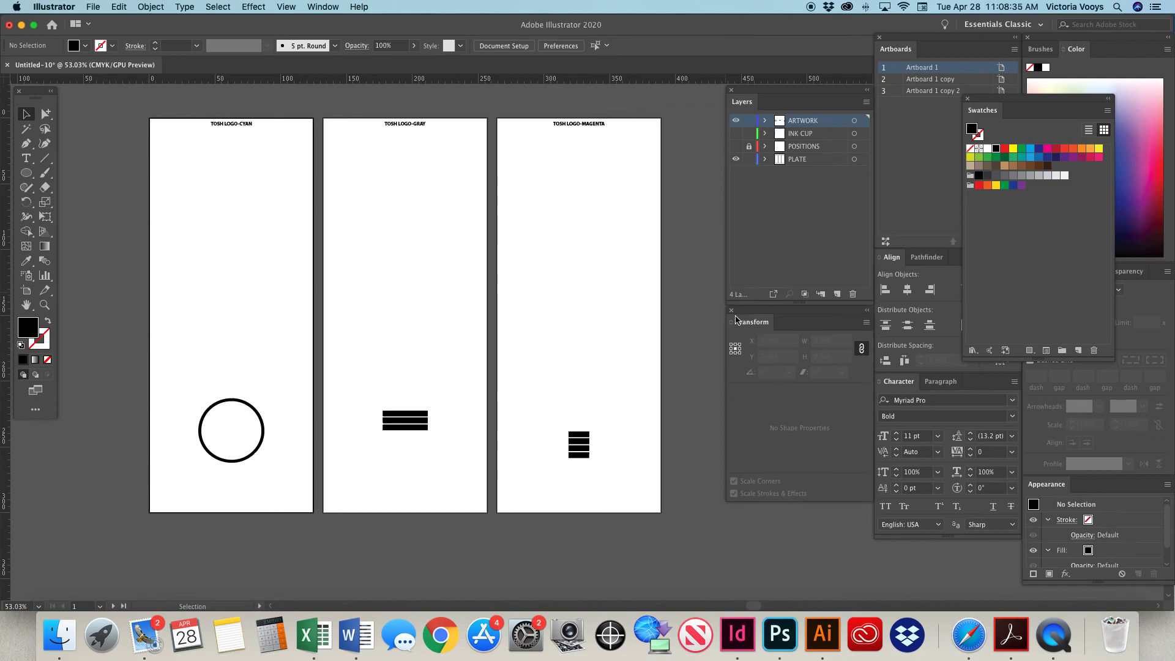